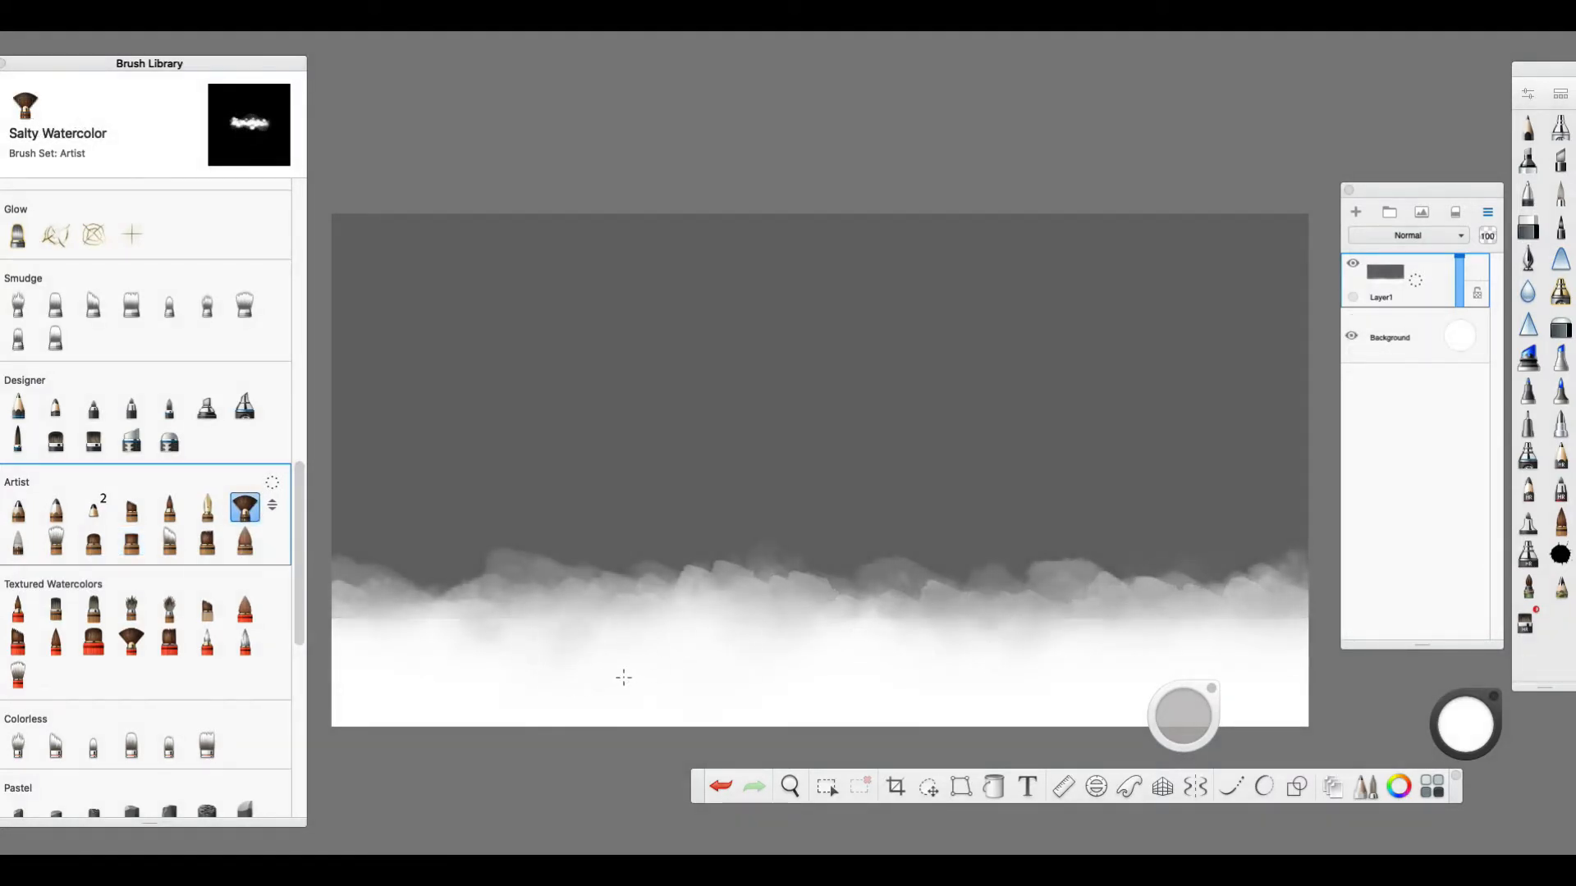
Add a layer above the smoky background and pencil two wheel circles with the motorcycle's main frame guidelines
left_click_drag(1407, 289, 1490, 228)
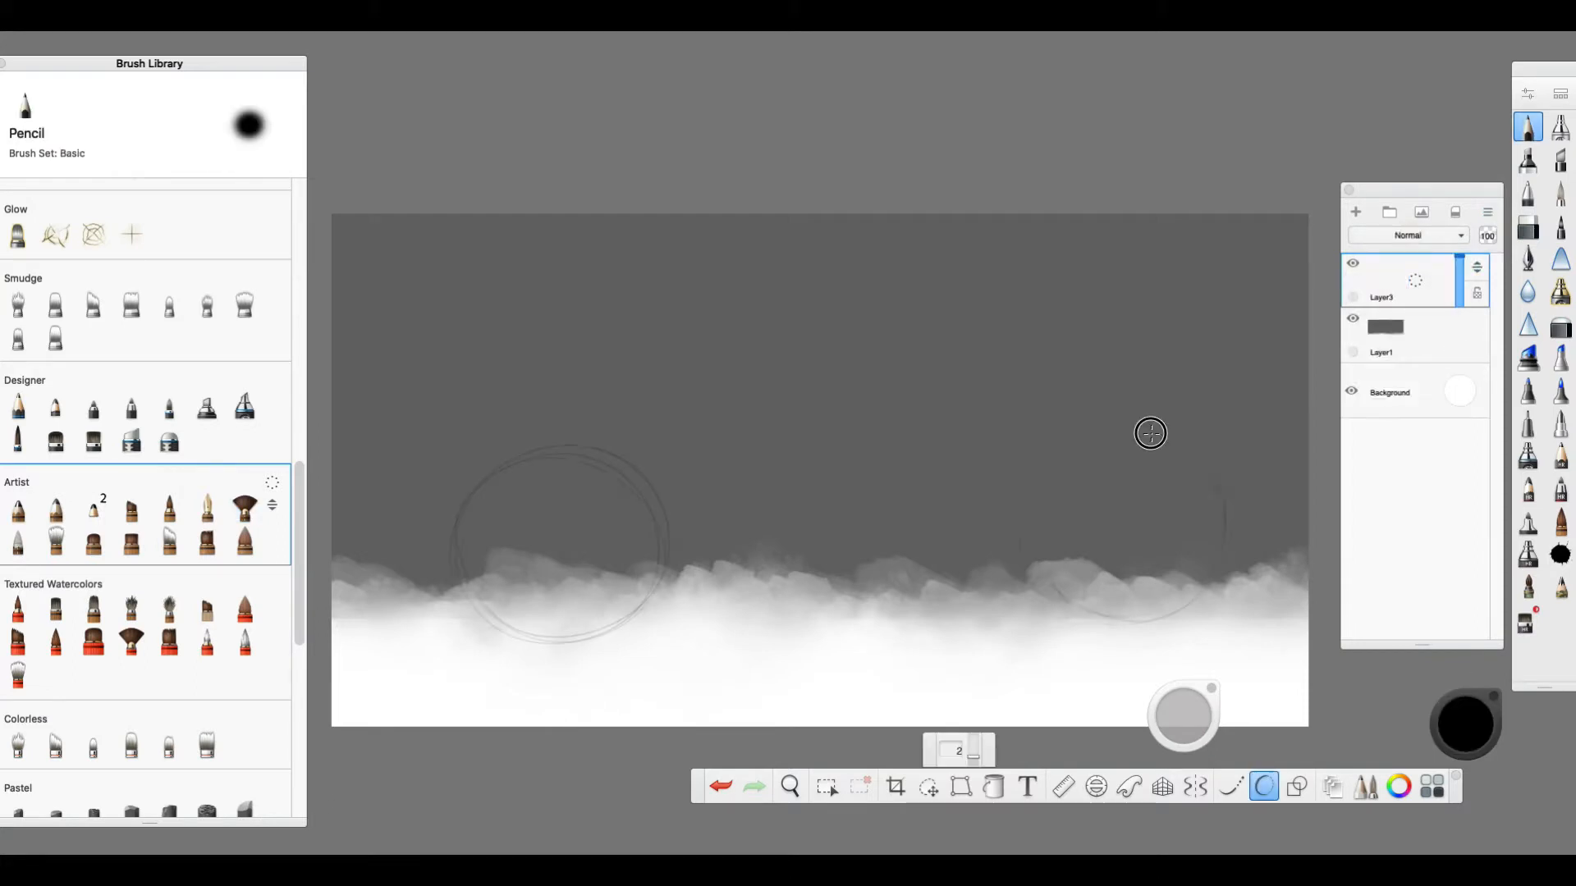
mouse_move(1126, 438)
left_mouse_down()
mouse_move(1208, 579)
mouse_move(1156, 634)
mouse_move(1220, 541)
mouse_move(1030, 599)
left_mouse_up()
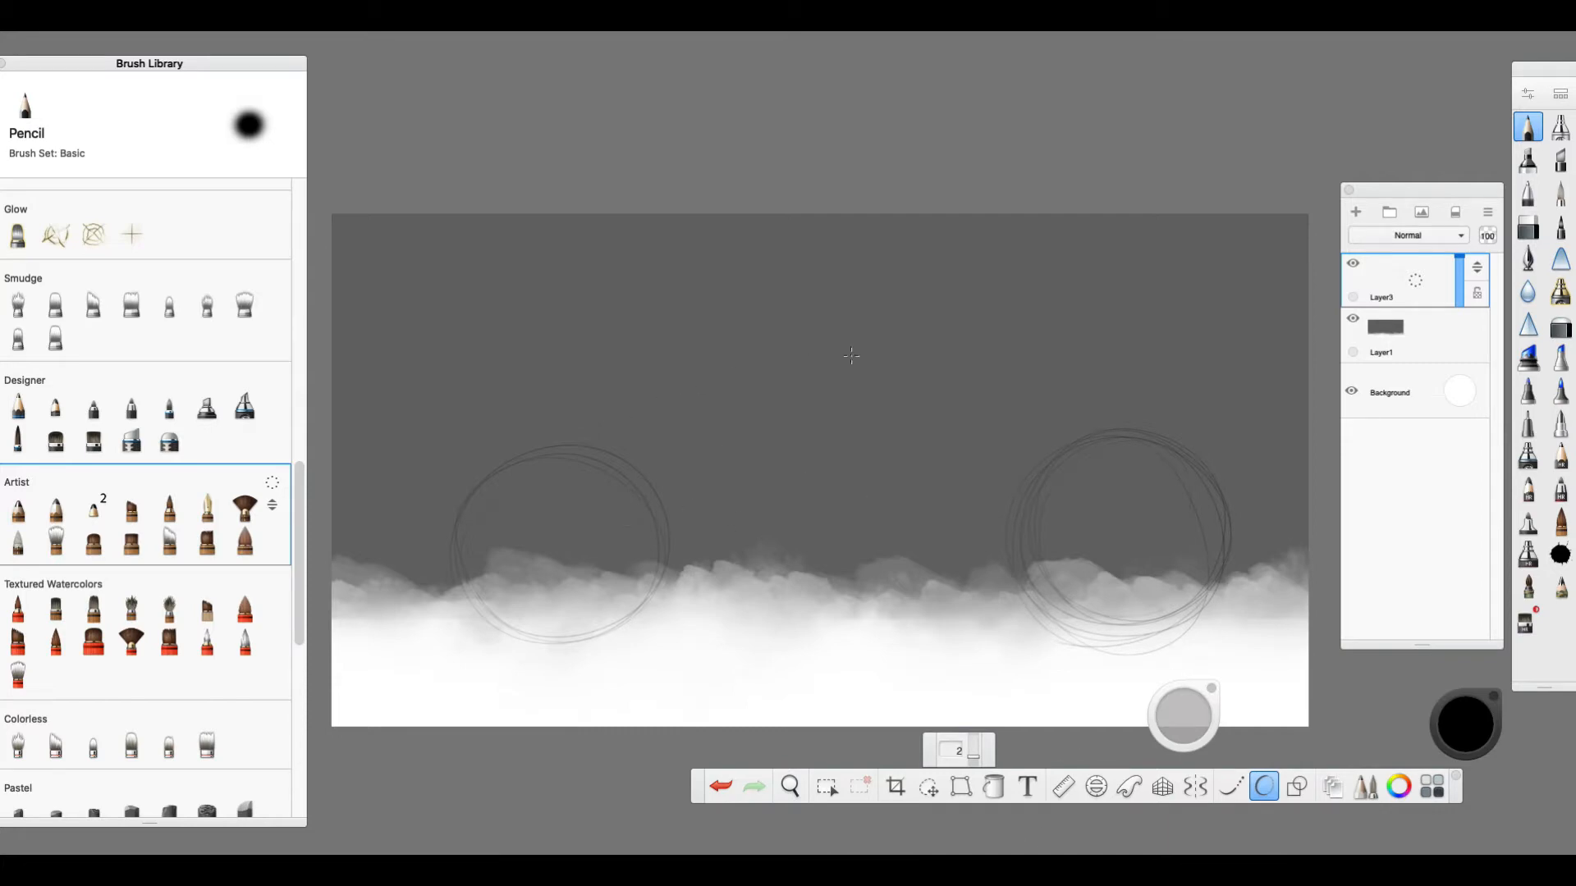
mouse_move(572, 415)
left_mouse_down()
mouse_move(939, 406)
mouse_move(989, 423)
mouse_move(1025, 395)
left_mouse_up()
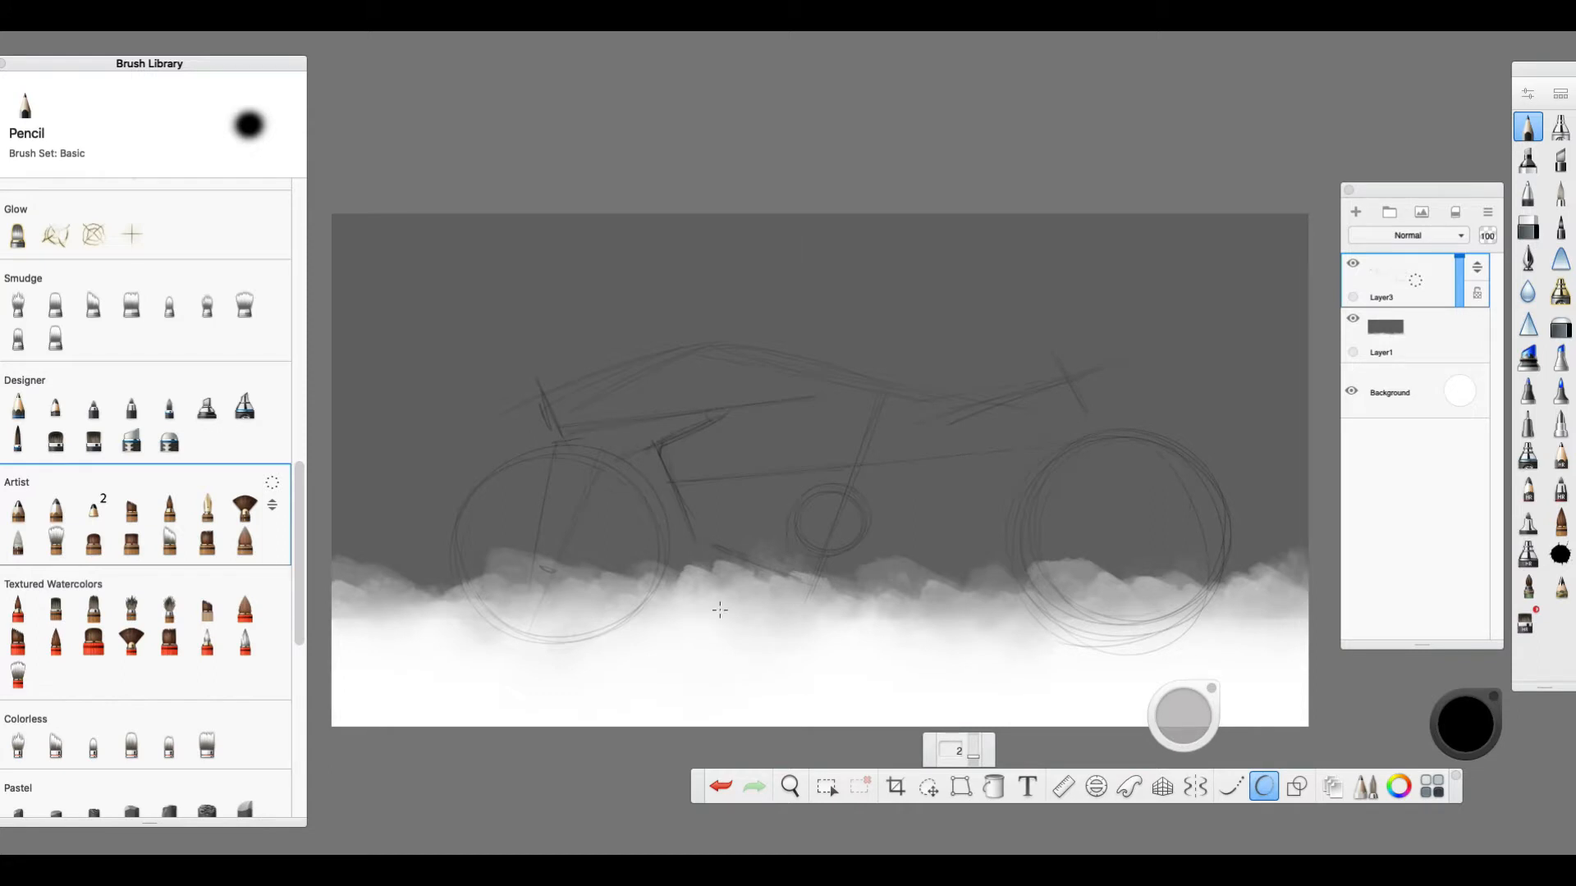
Sketch the motorcycle's tank, seat and tail contours, plus the round engine cover and swingarm, with the Pencil
mouse_move(578, 418)
left_mouse_down()
mouse_move(604, 397)
mouse_move(556, 435)
mouse_move(677, 347)
left_mouse_up()
mouse_move(611, 392)
left_mouse_down()
mouse_move(687, 337)
mouse_move(841, 374)
left_mouse_up()
left_click_drag(661, 352, 889, 386)
left_click_drag(638, 373, 674, 378)
left_click_drag(890, 386, 1070, 377)
left_click_drag(1073, 386, 937, 504)
mouse_move(850, 559)
left_mouse_down()
mouse_move(1108, 538)
mouse_move(1008, 501)
mouse_move(979, 519)
mouse_move(1130, 516)
mouse_move(1145, 533)
mouse_move(1010, 491)
mouse_move(971, 530)
mouse_move(912, 533)
mouse_move(884, 515)
left_mouse_up()
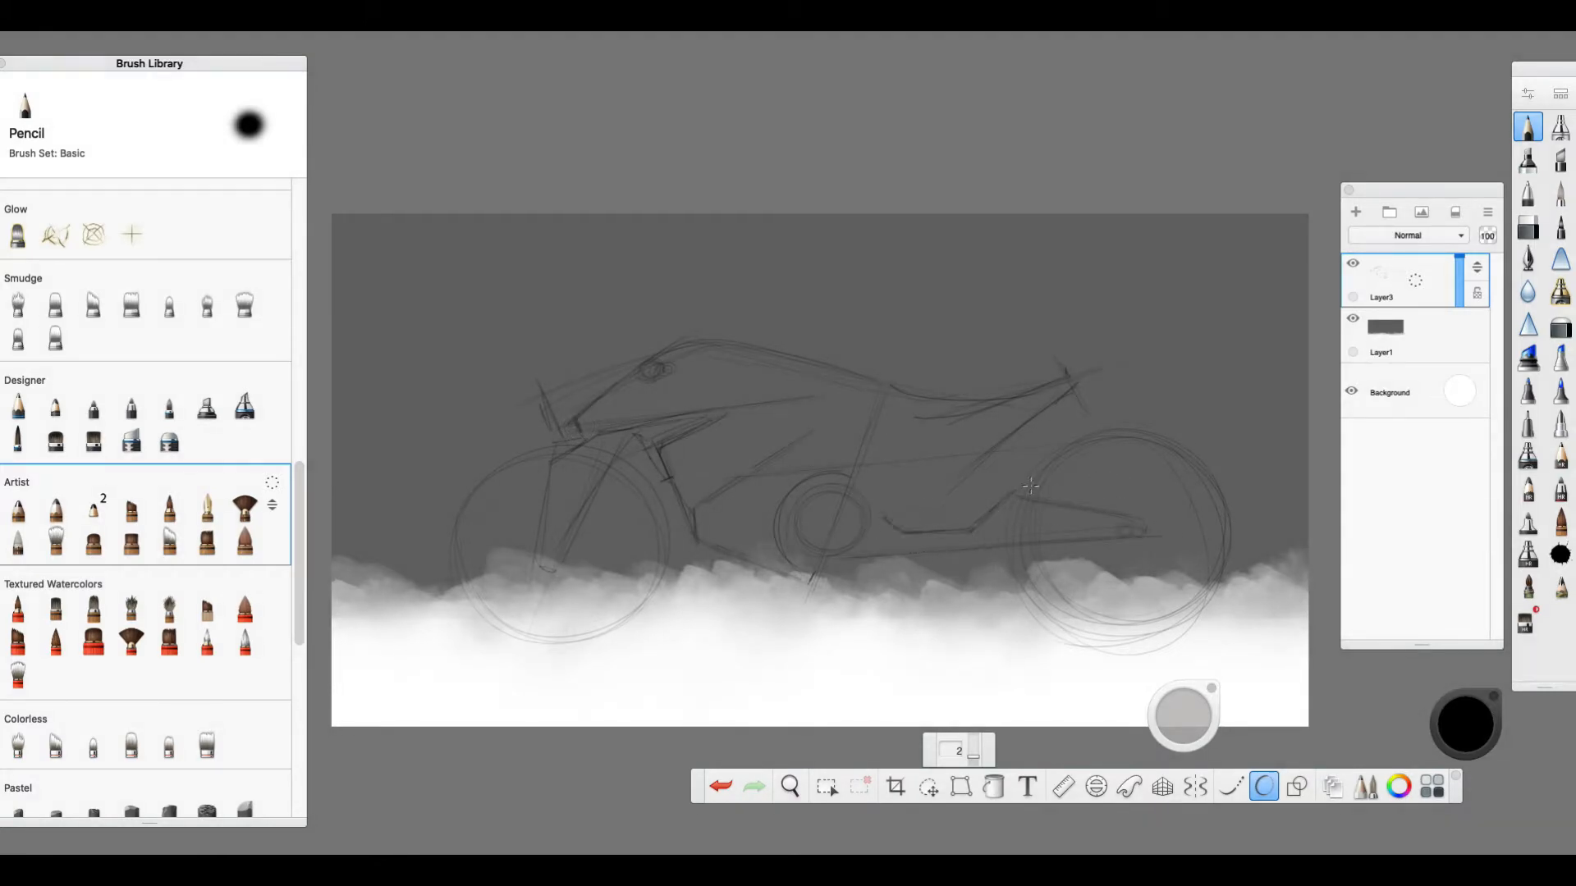
Pencil in the engine block, side fairing panel lines, kickstand and headlight details of the motorcycle
mouse_move(986, 452)
left_mouse_down()
mouse_move(907, 462)
mouse_move(923, 461)
mouse_move(930, 492)
mouse_move(933, 459)
mouse_move(931, 501)
mouse_move(893, 500)
left_mouse_up()
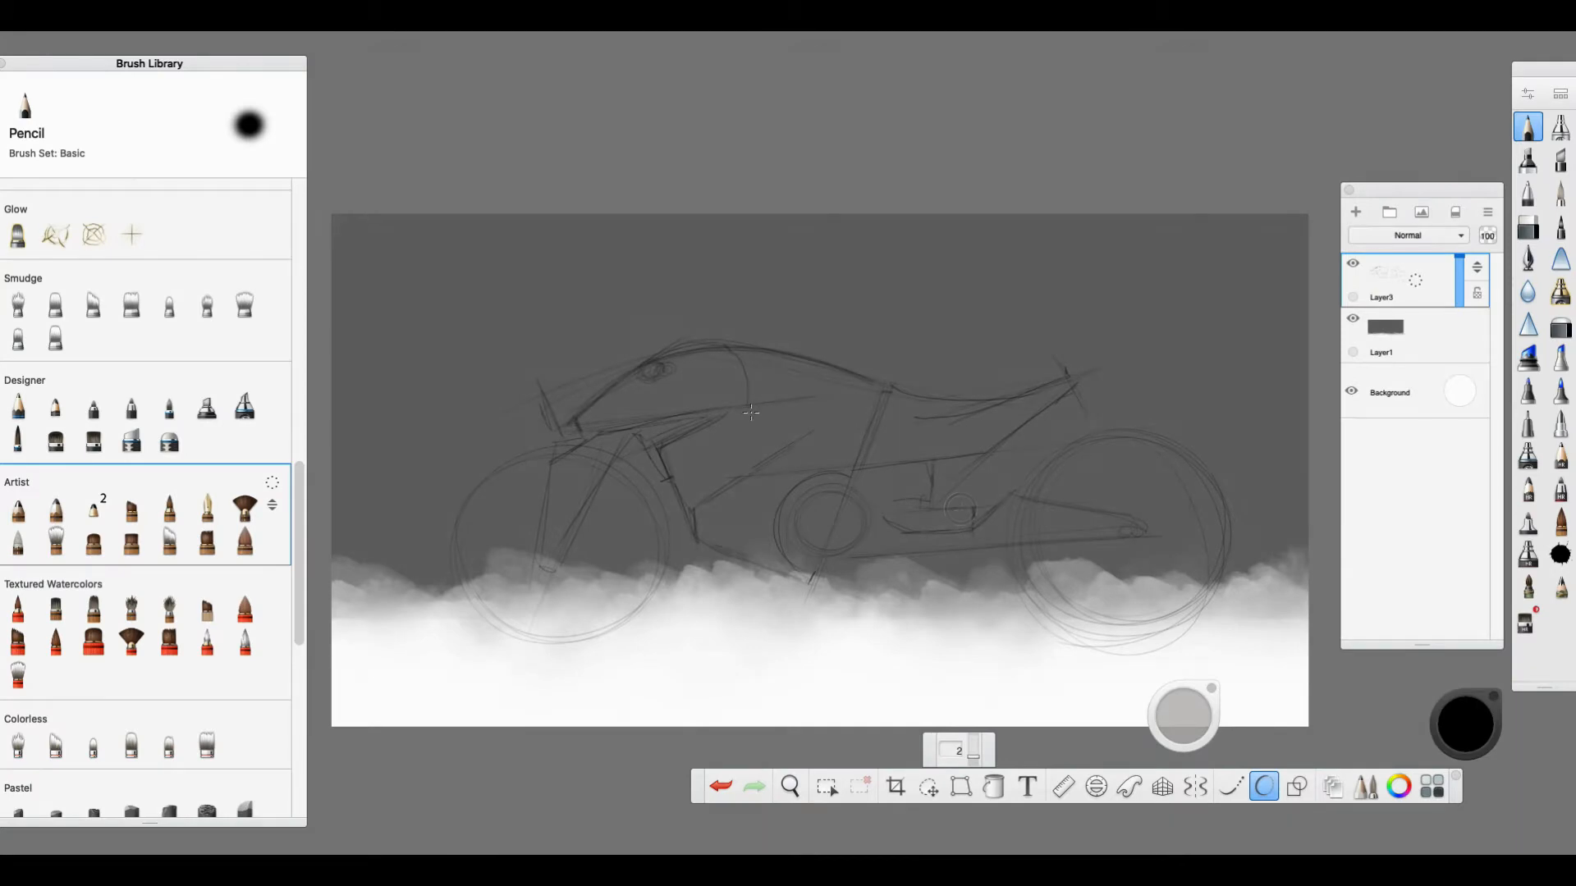
left_click_drag(743, 456, 784, 498)
left_click_drag(794, 359, 826, 450)
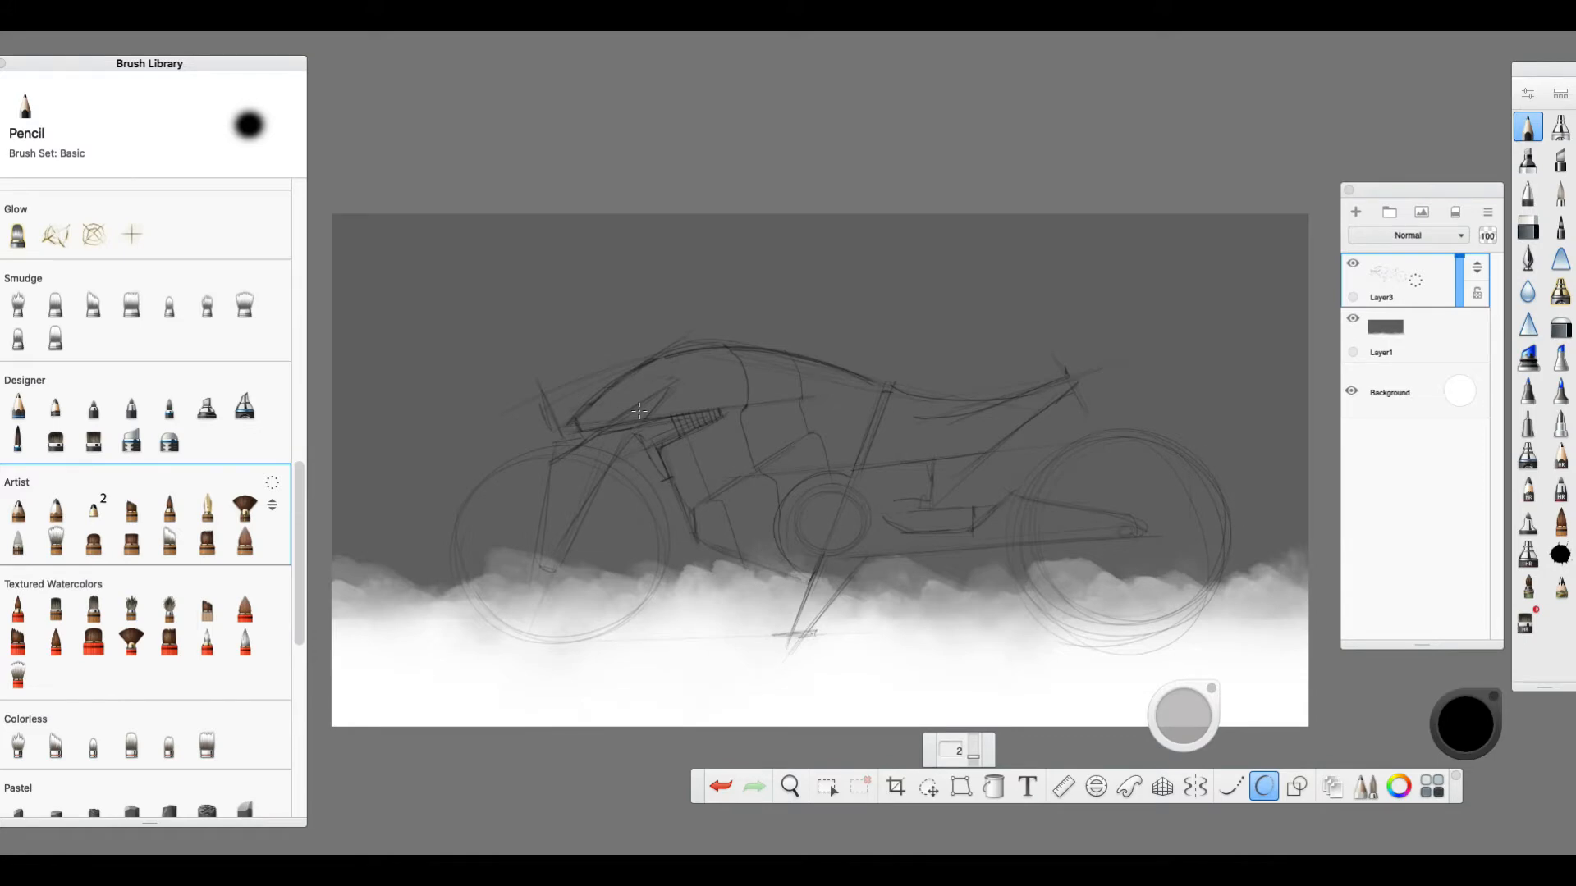
left_click_drag(663, 389, 659, 422)
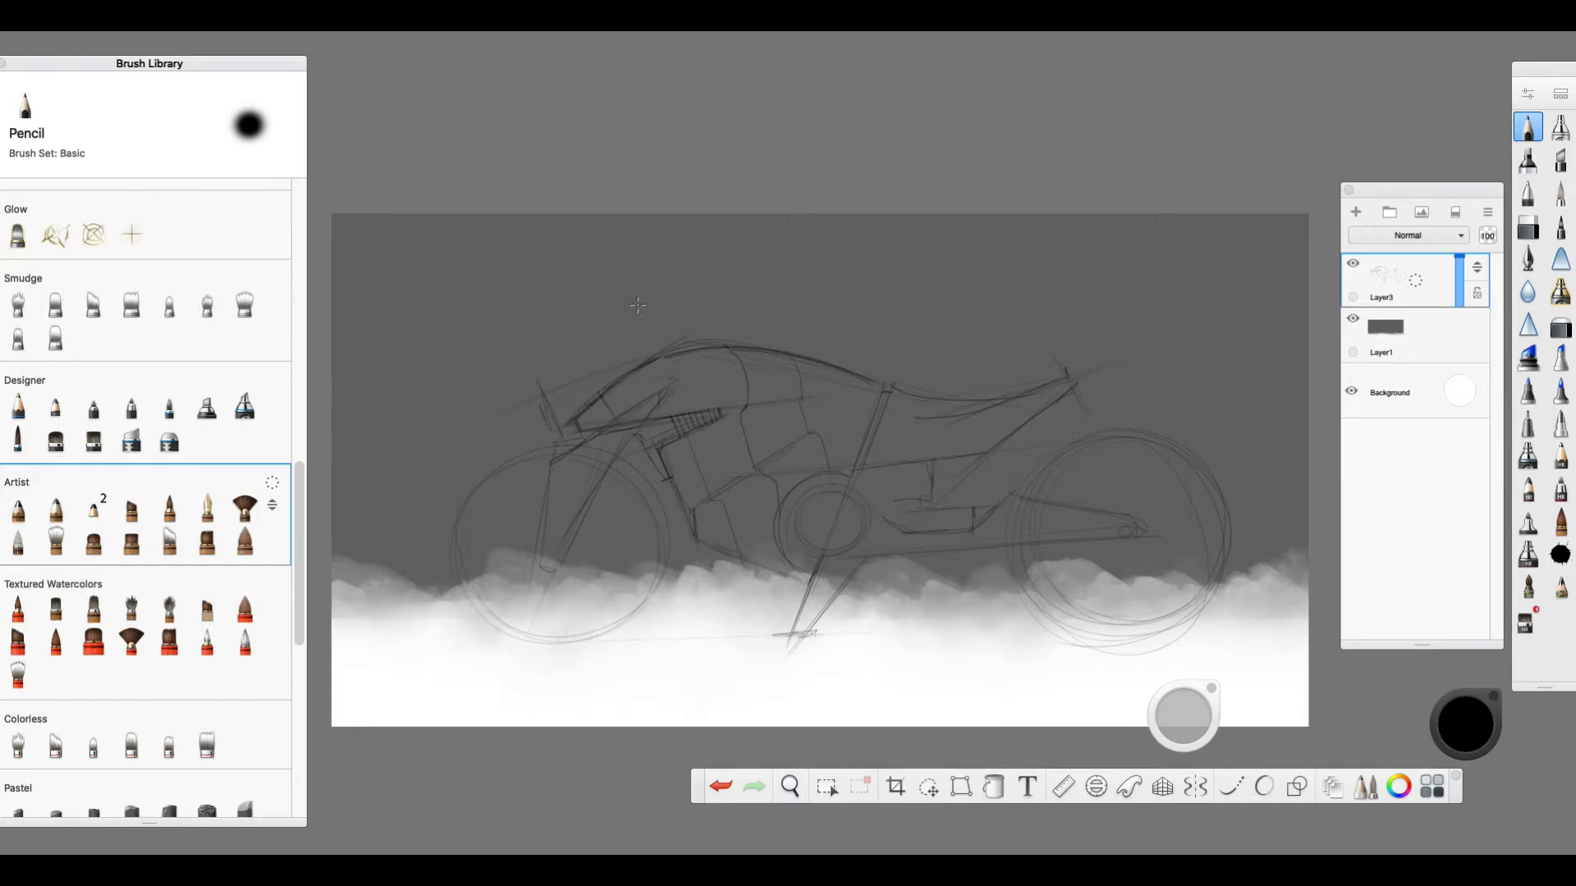
left_click_drag(608, 428, 656, 398)
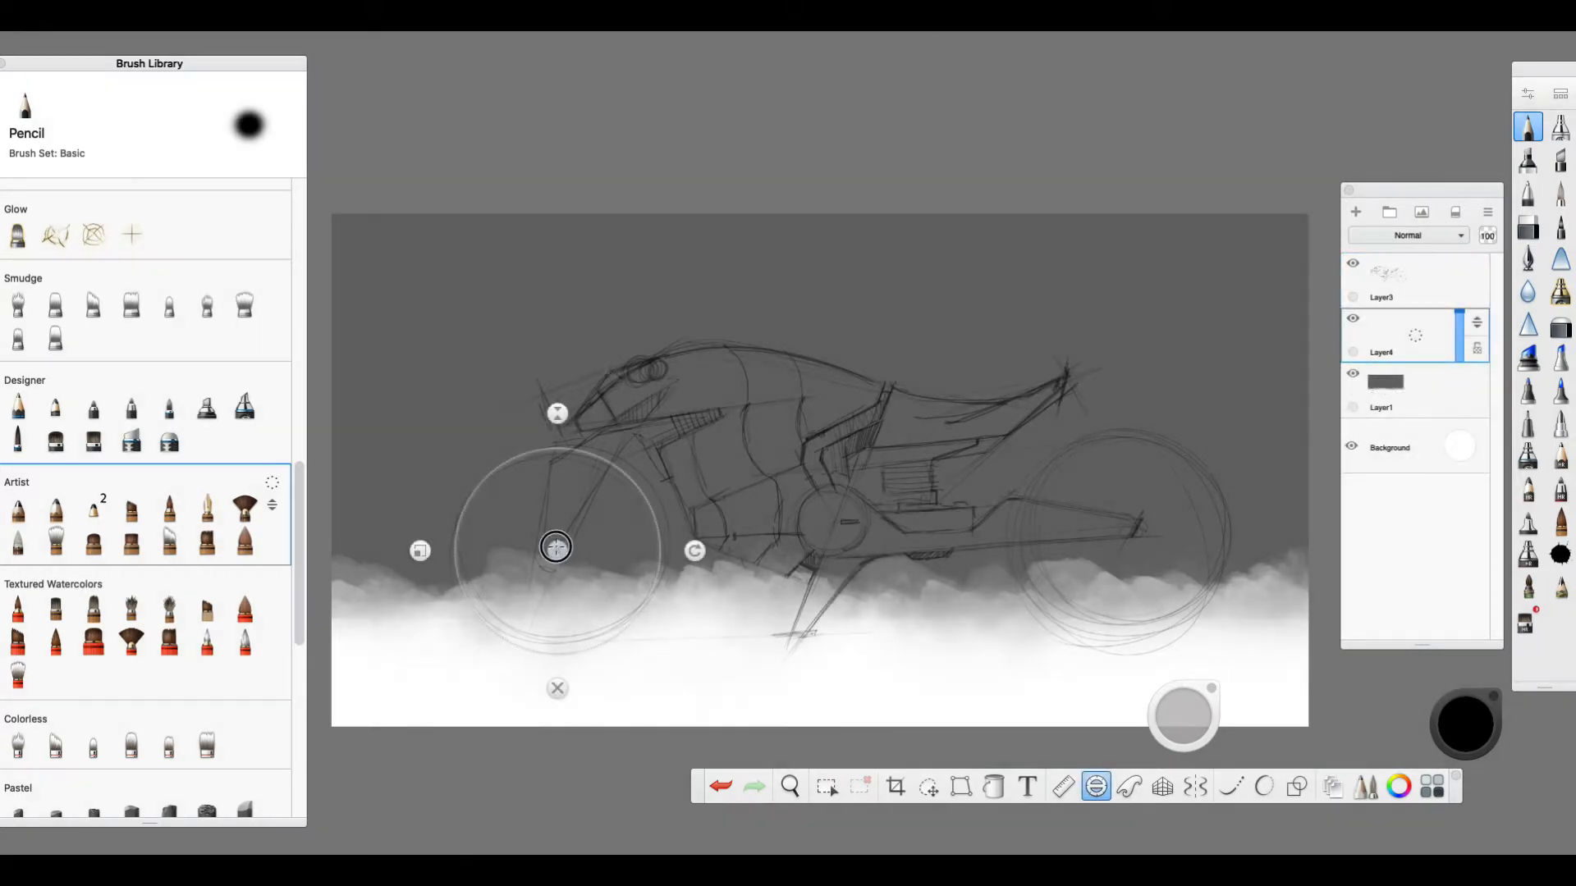
Fit the ellipse guide to the front wheel and paint its dark tyre ring with the black Paintbrush on a separate layer
left_click_drag(556, 547, 560, 549)
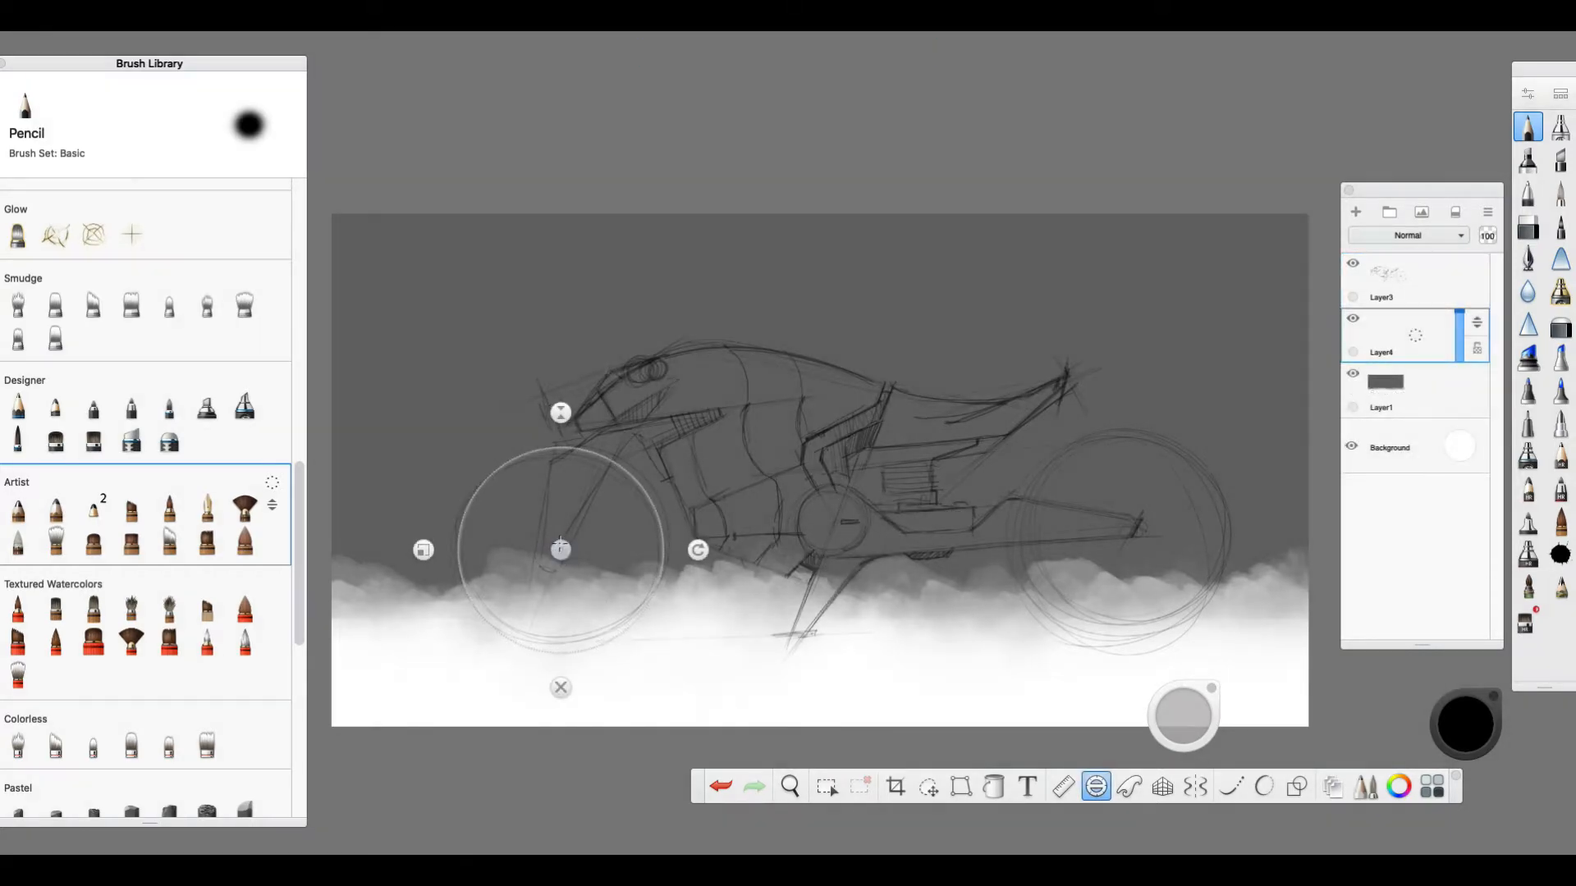
left_click(1562, 197)
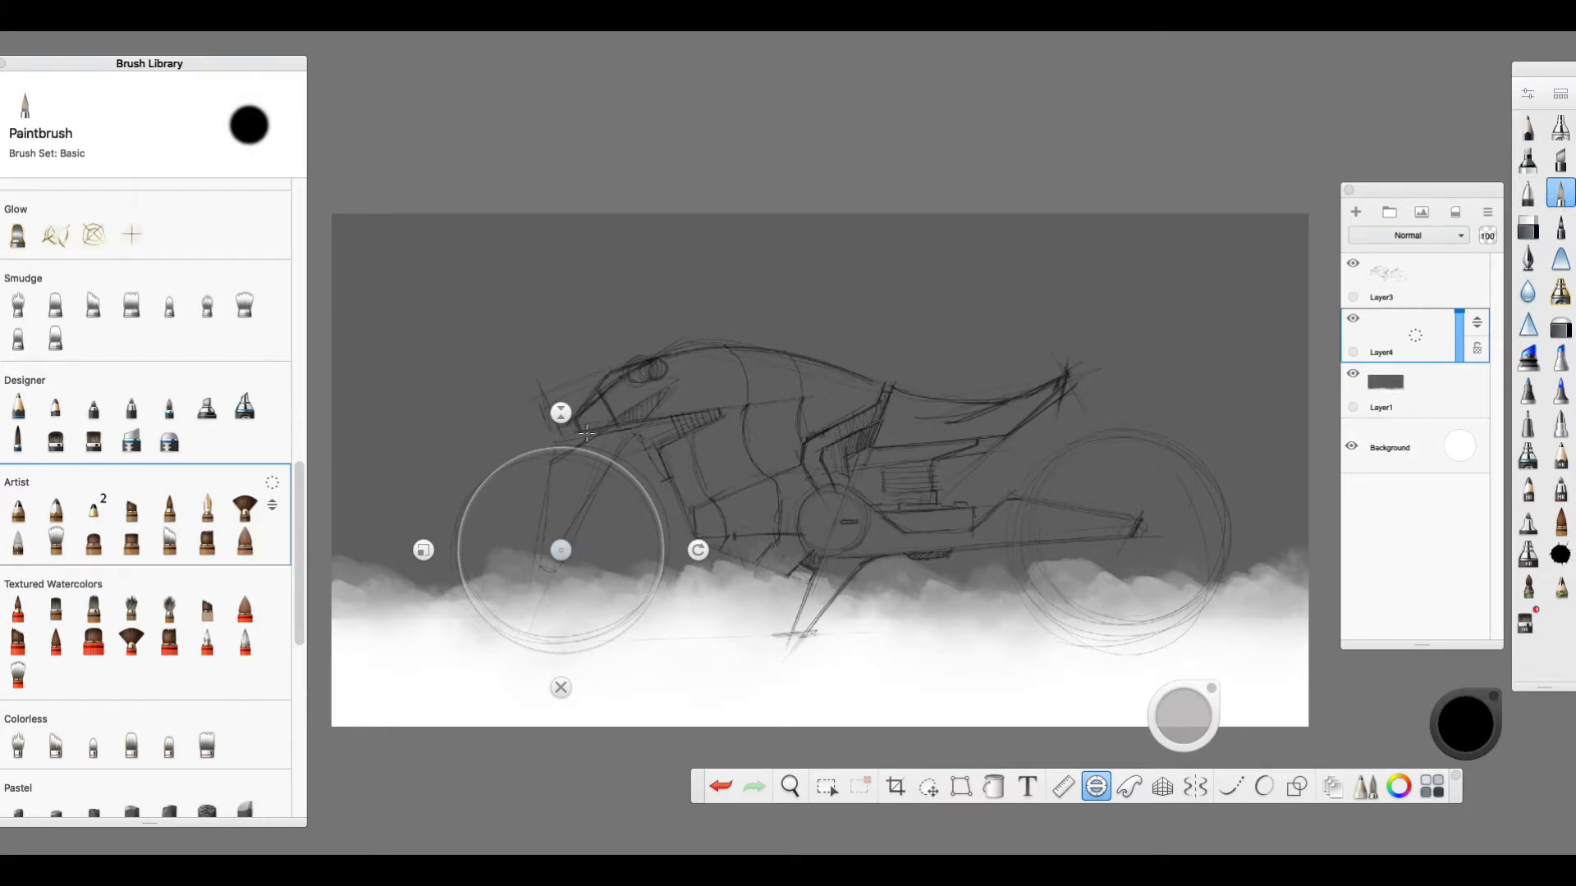
mouse_move(571, 448)
left_mouse_down()
mouse_move(502, 487)
mouse_move(506, 606)
mouse_move(616, 463)
mouse_move(657, 544)
mouse_move(657, 584)
left_mouse_up()
mouse_move(1186, 714)
left_mouse_down()
mouse_move(1407, 714)
mouse_move(1200, 726)
left_mouse_up()
left_click_drag(615, 464, 622, 636)
left_click_drag(566, 448, 585, 667)
left_click_drag(423, 550, 427, 550)
left_click_drag(1148, 726, 880, 726)
mouse_move(569, 453)
left_mouse_down()
mouse_move(528, 466)
mouse_move(484, 543)
mouse_move(520, 629)
mouse_move(481, 600)
mouse_move(528, 462)
mouse_move(562, 454)
mouse_move(626, 475)
mouse_move(651, 572)
mouse_move(638, 613)
mouse_move(656, 562)
mouse_move(621, 467)
mouse_move(631, 624)
left_mouse_up()
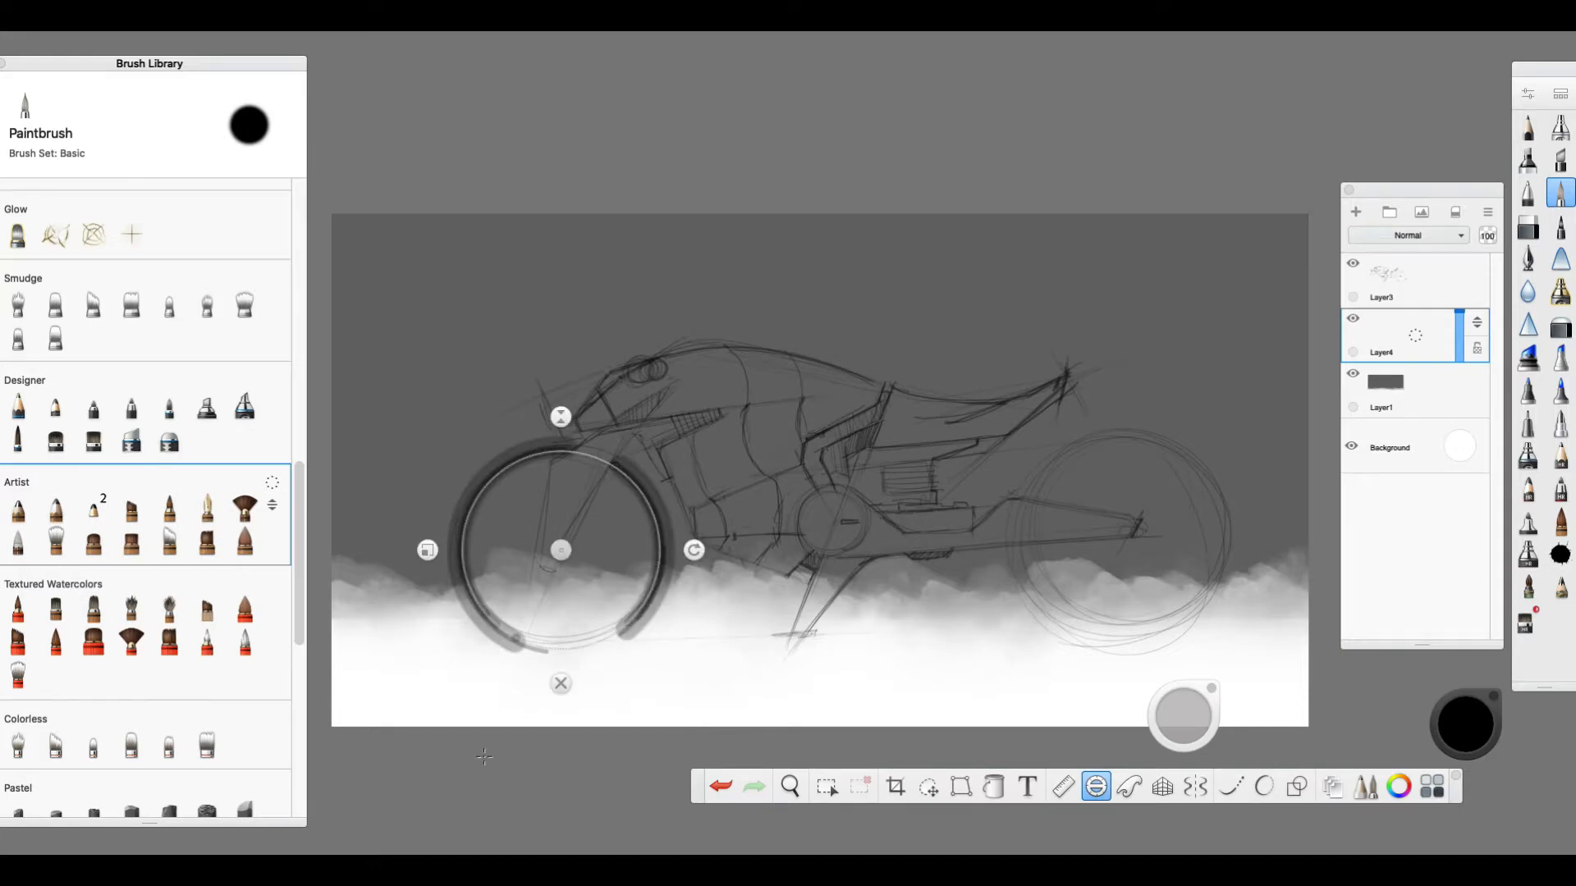
Enlarge the ellipse guide slightly, pencil the front tyre's outer edge, and close the guide
left_click_drag(428, 550, 413, 550)
left_click(1526, 127)
left_click_drag(582, 442, 566, 437)
left_click_drag(574, 438, 592, 442)
left_click_drag(616, 451, 628, 459)
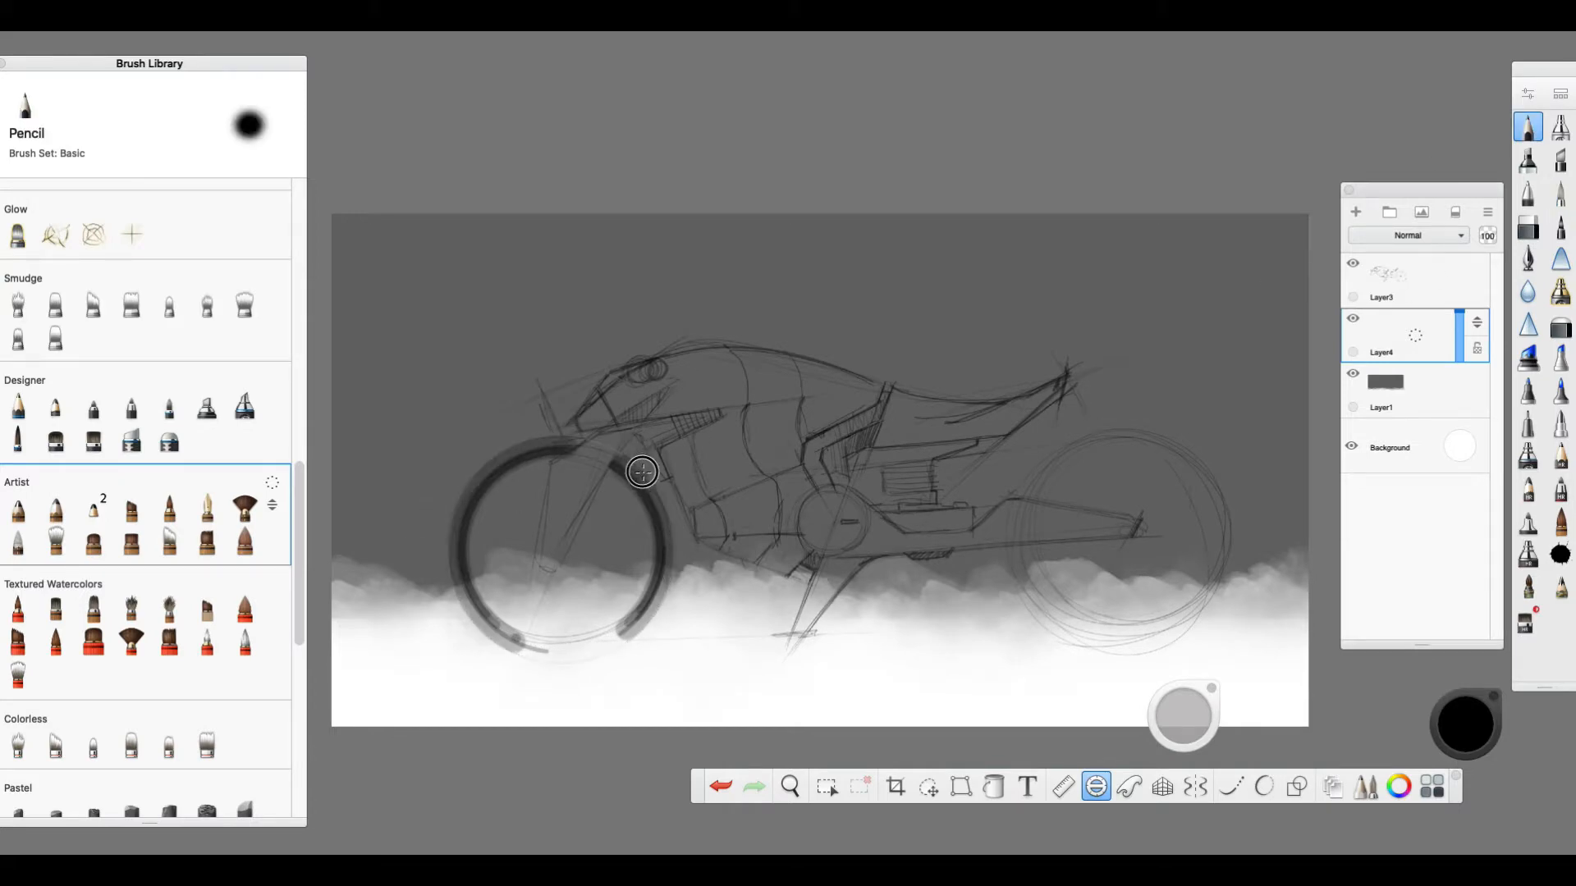
left_click_drag(628, 634, 523, 656)
left_click(564, 697)
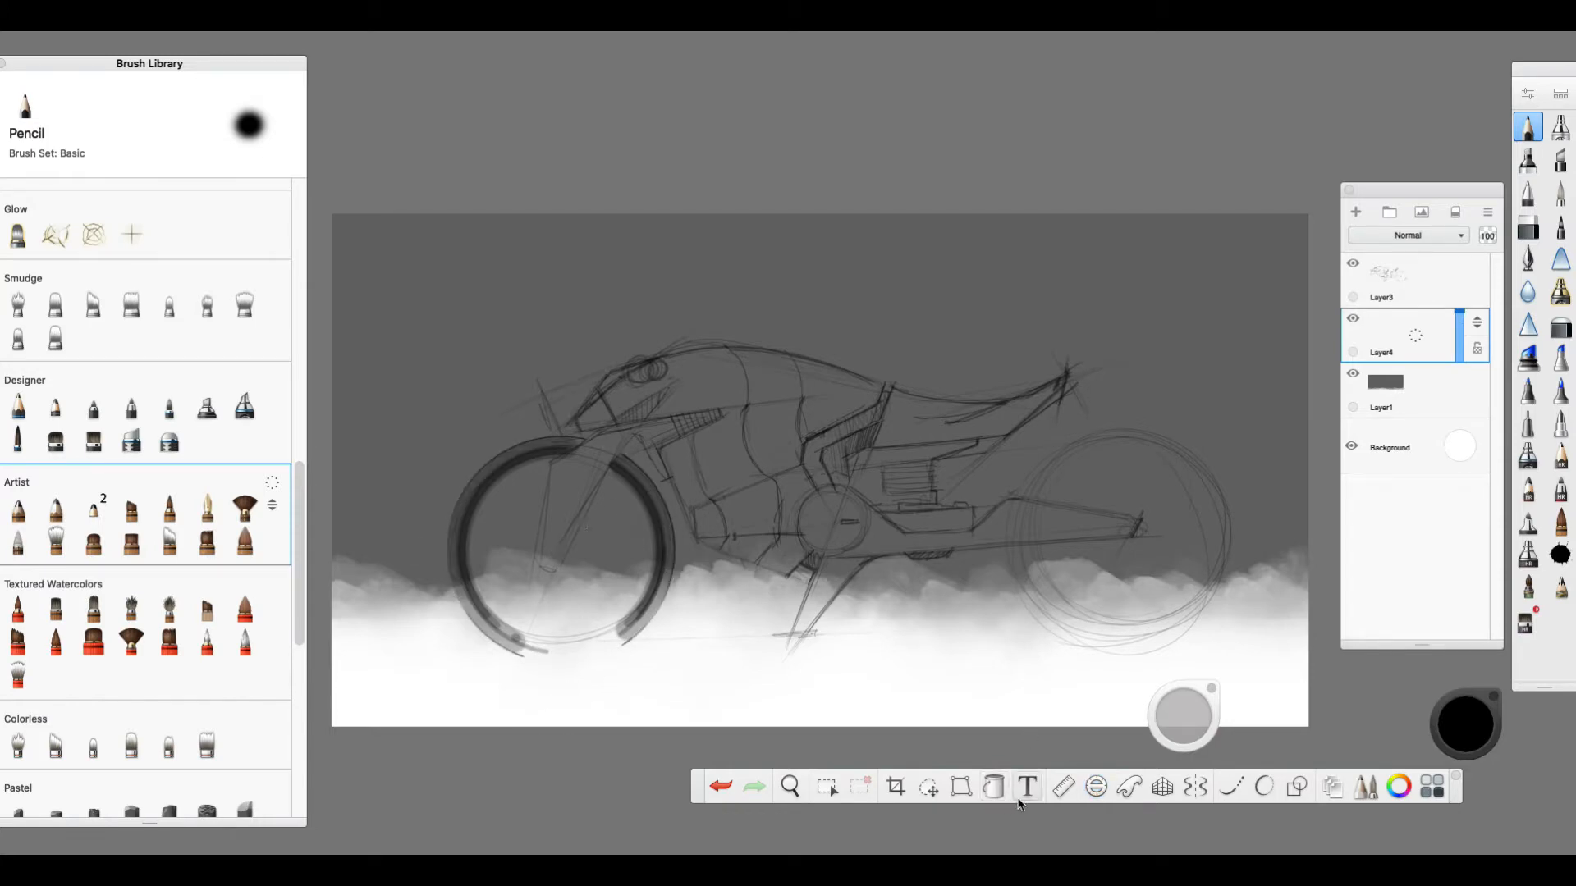
On a new layer, select the circle inside the front tyre, fill it black, and lower the layer's opacity
left_click(839, 792)
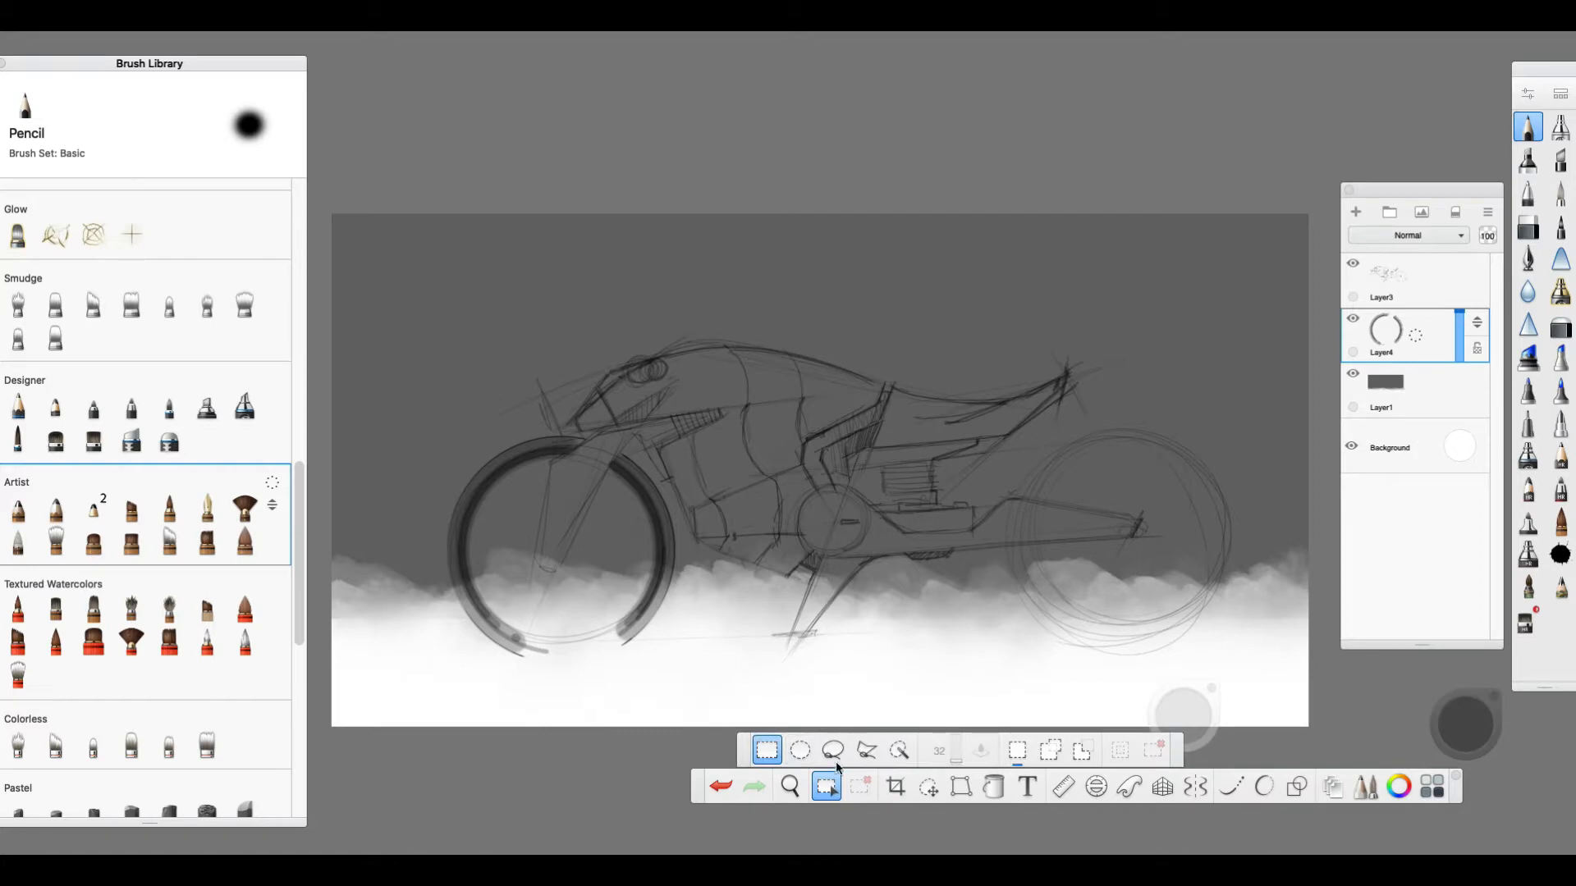
left_click_drag(1405, 334, 1402, 287)
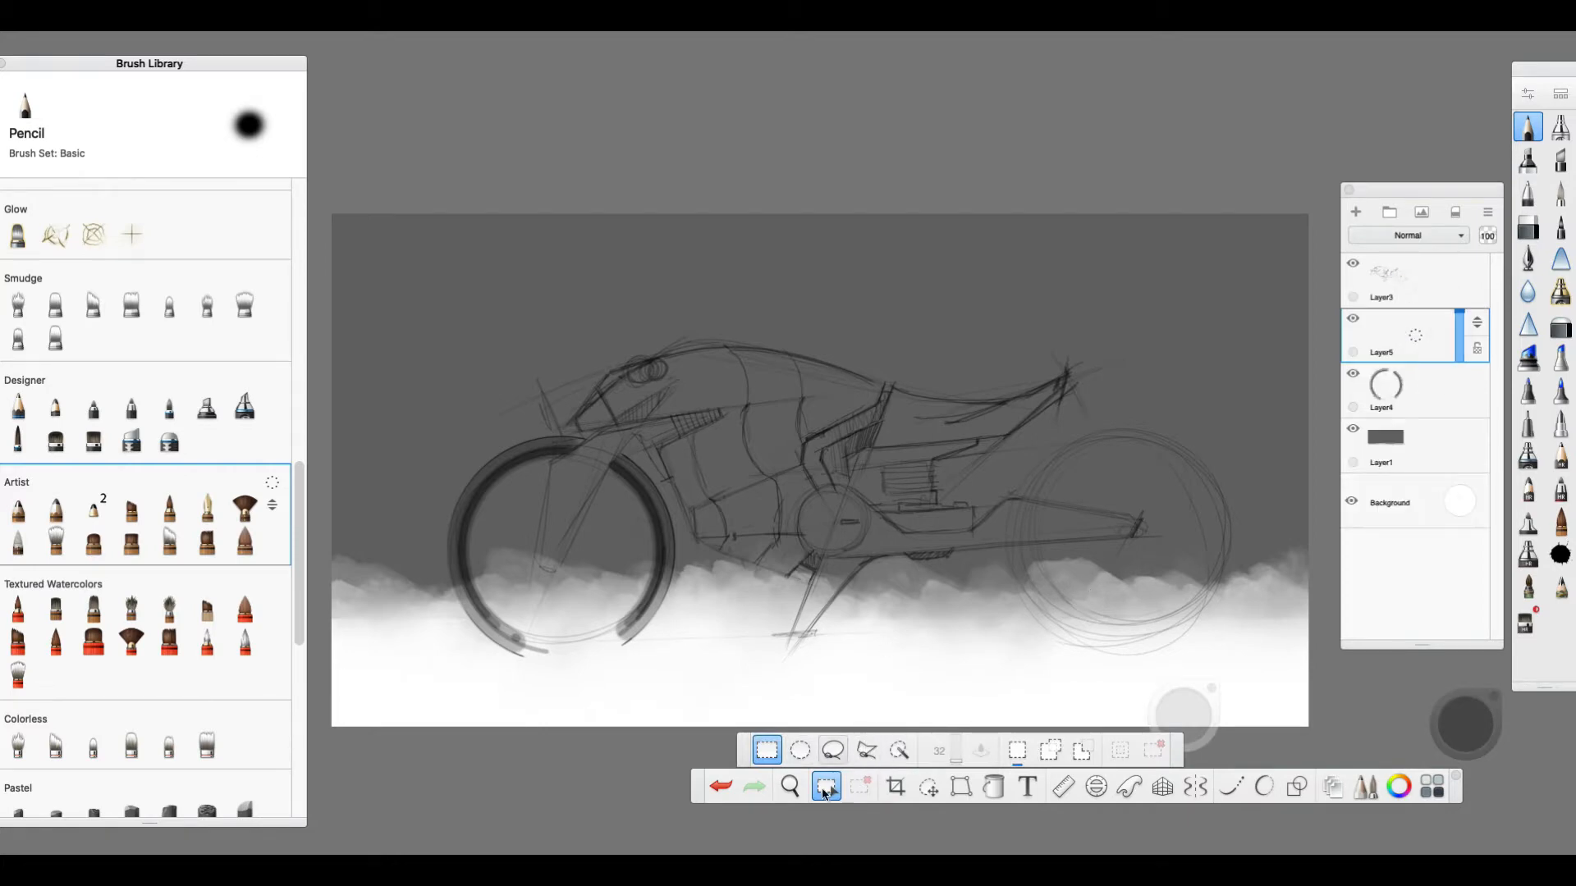
left_click(801, 750)
left_click_drag(555, 554, 647, 486)
left_click_drag(627, 553, 633, 554)
left_click(994, 787)
left_click(1438, 725)
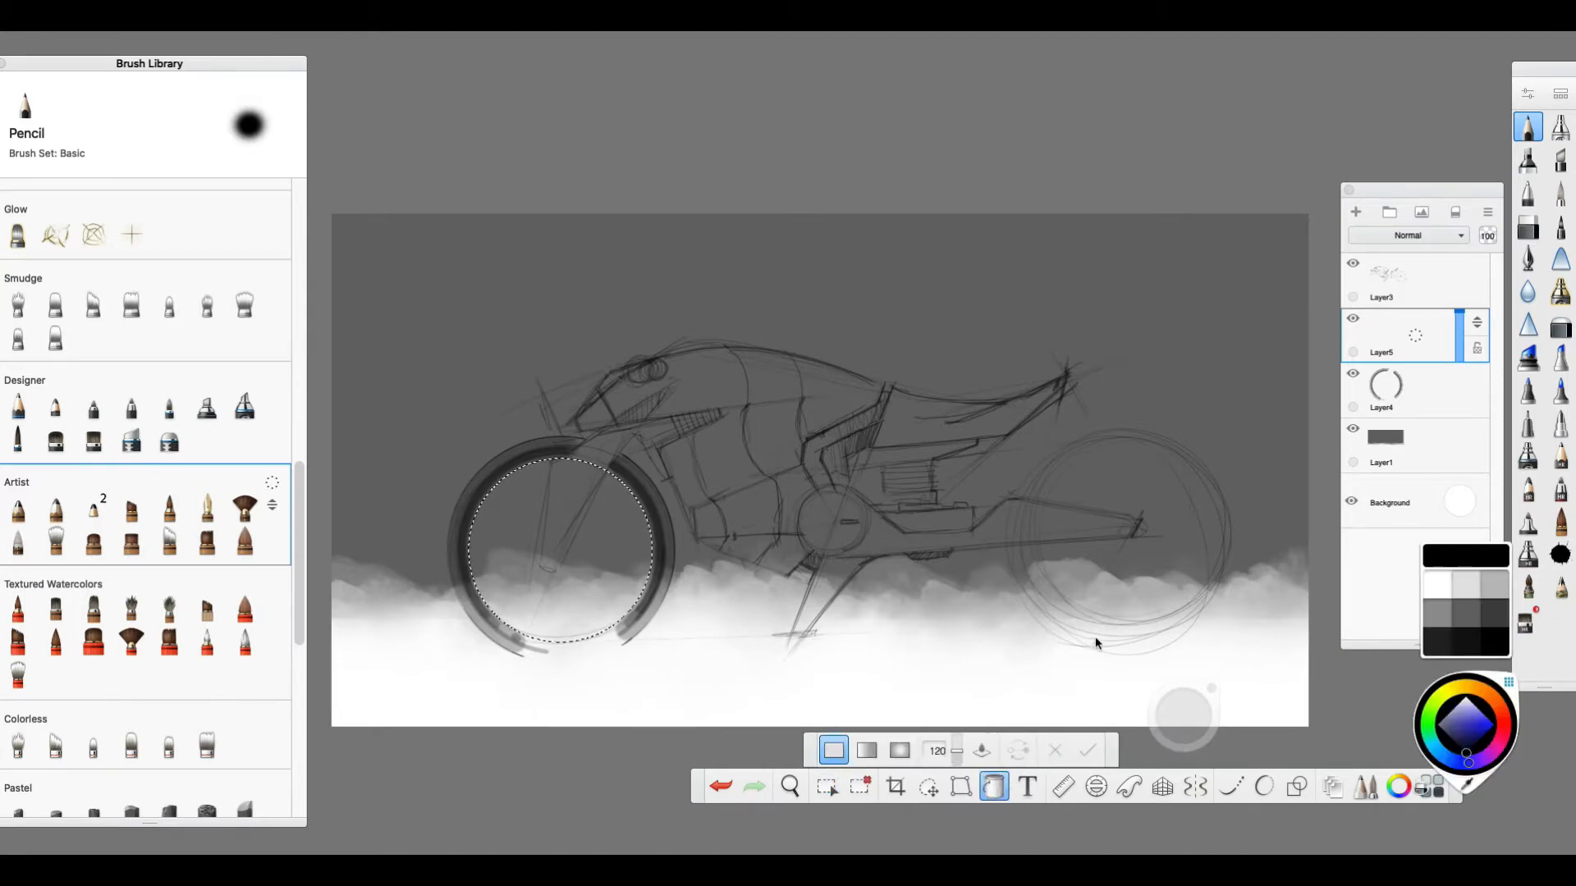
left_click(696, 546)
left_click_drag(1453, 328, 1459, 343)
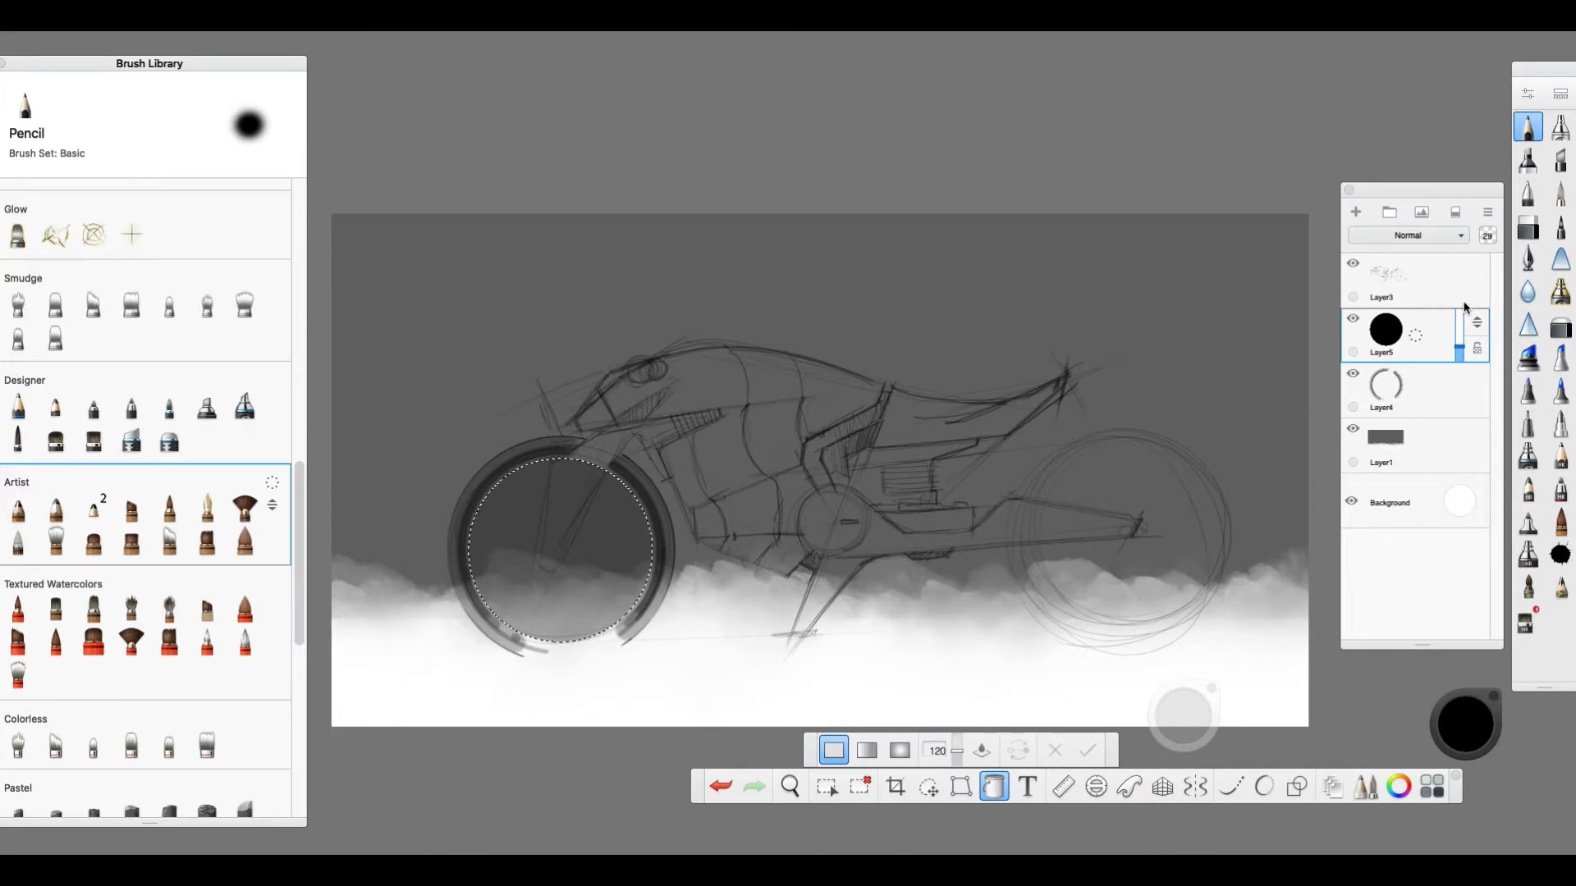
Ink the rear tyre along the ellipse guide on its own layer, lower that layer's opacity to 42, and close the guide
key("e")
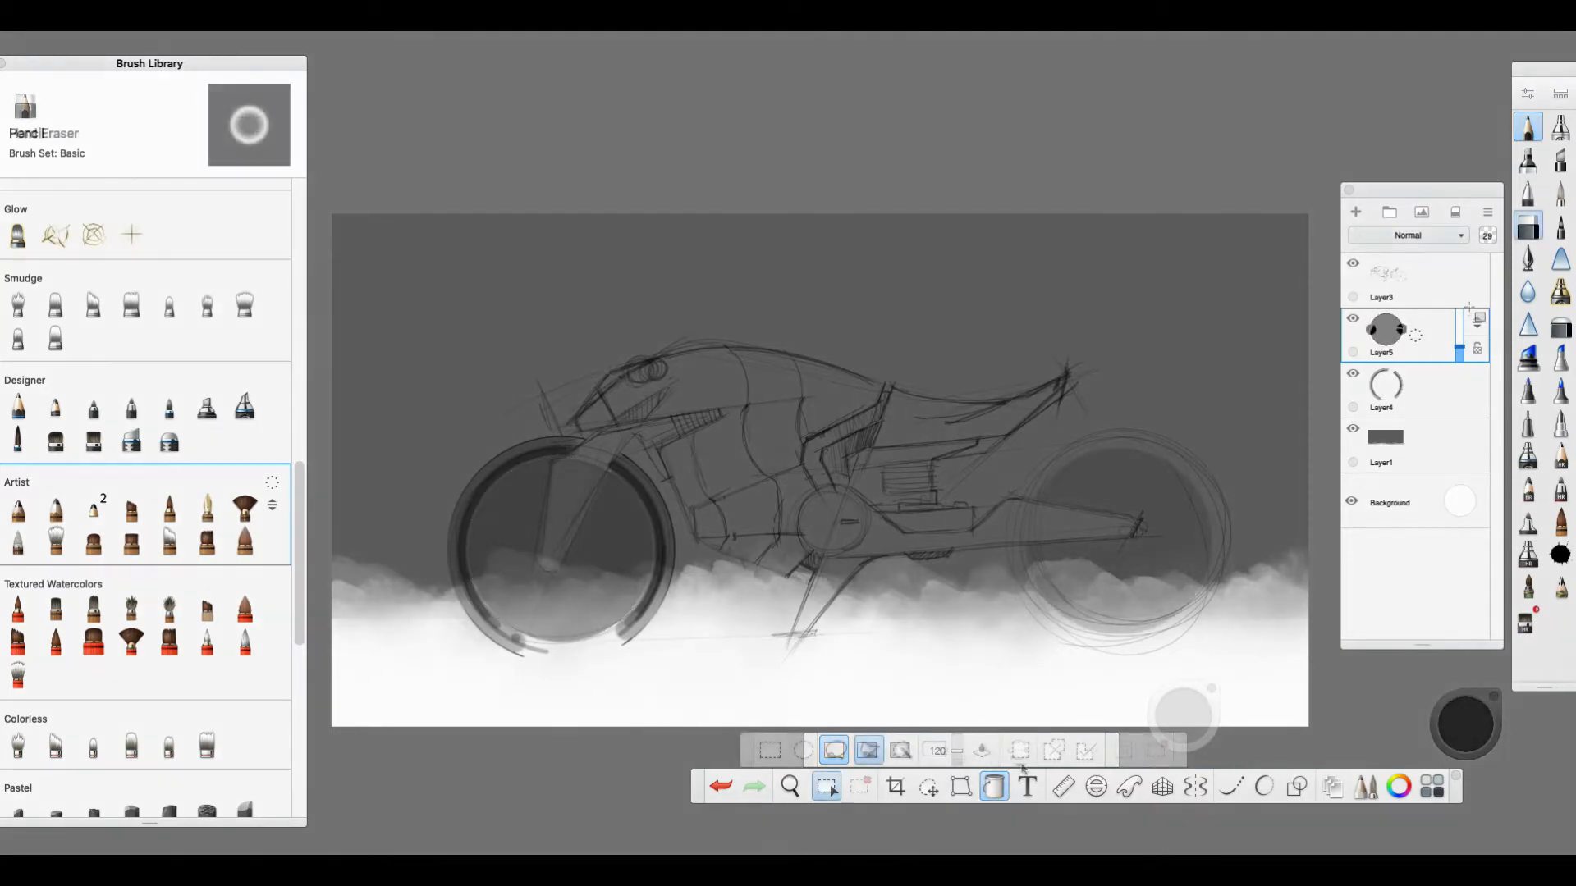
left_click(804, 750)
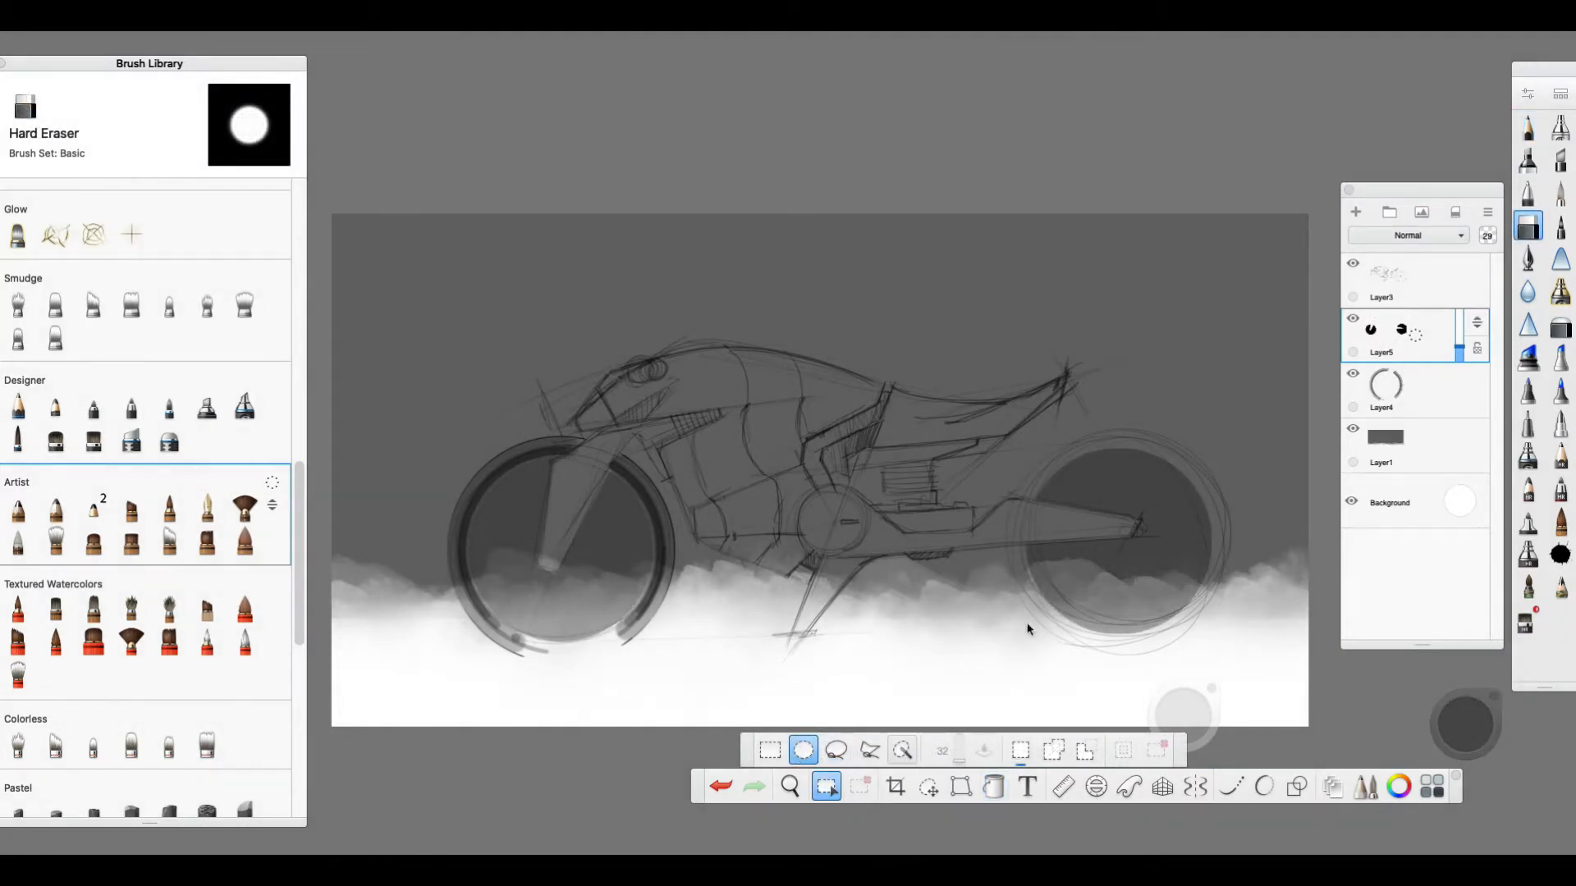
left_click(1097, 787)
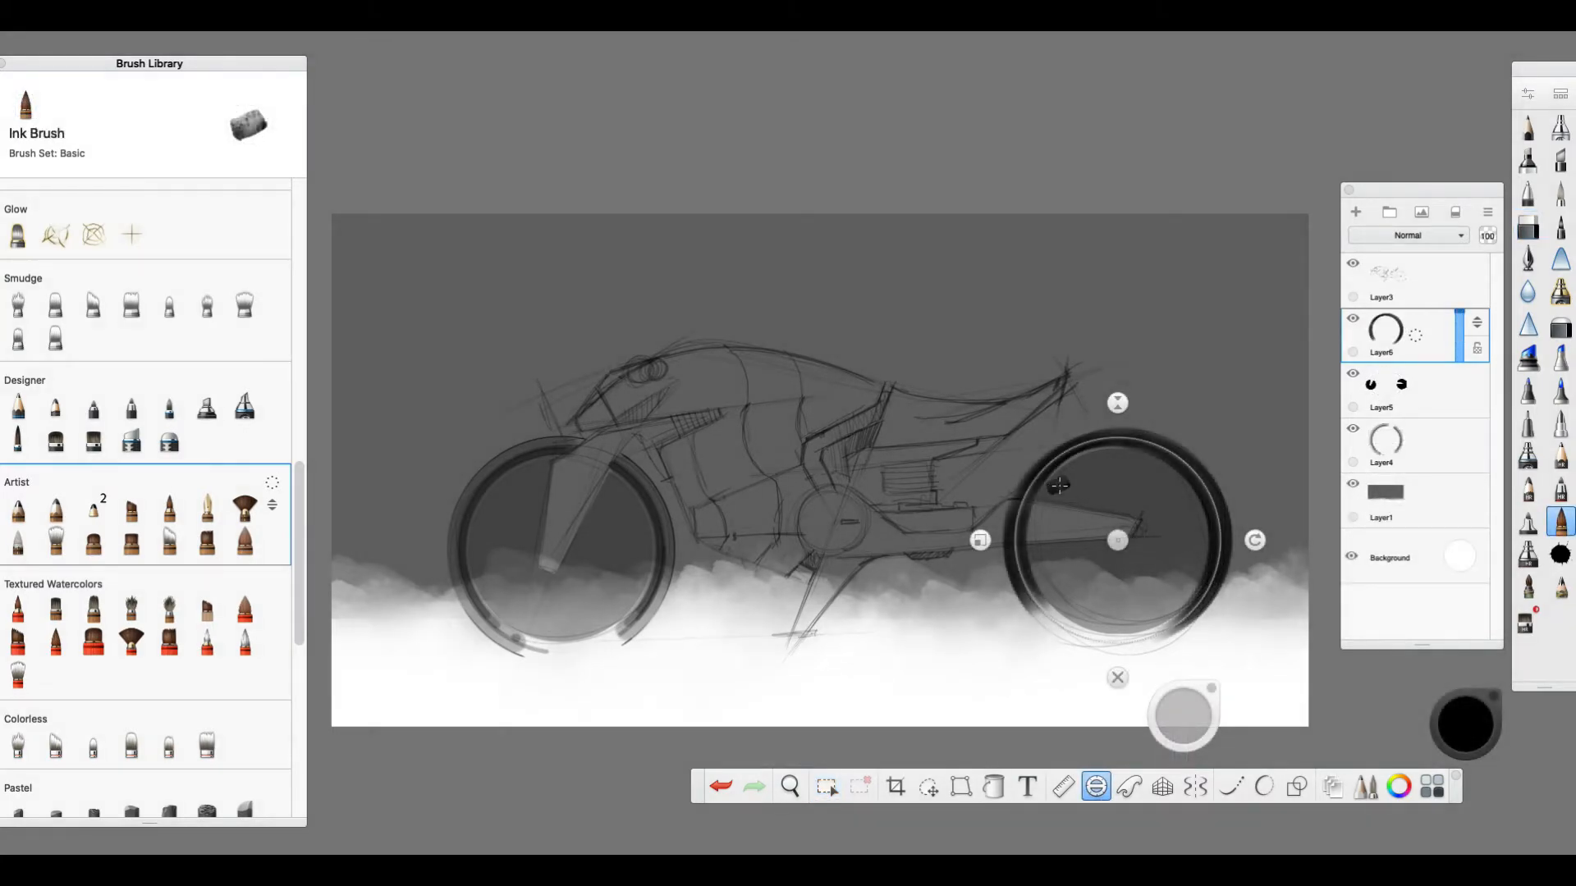
left_click_drag(1457, 319, 1458, 340)
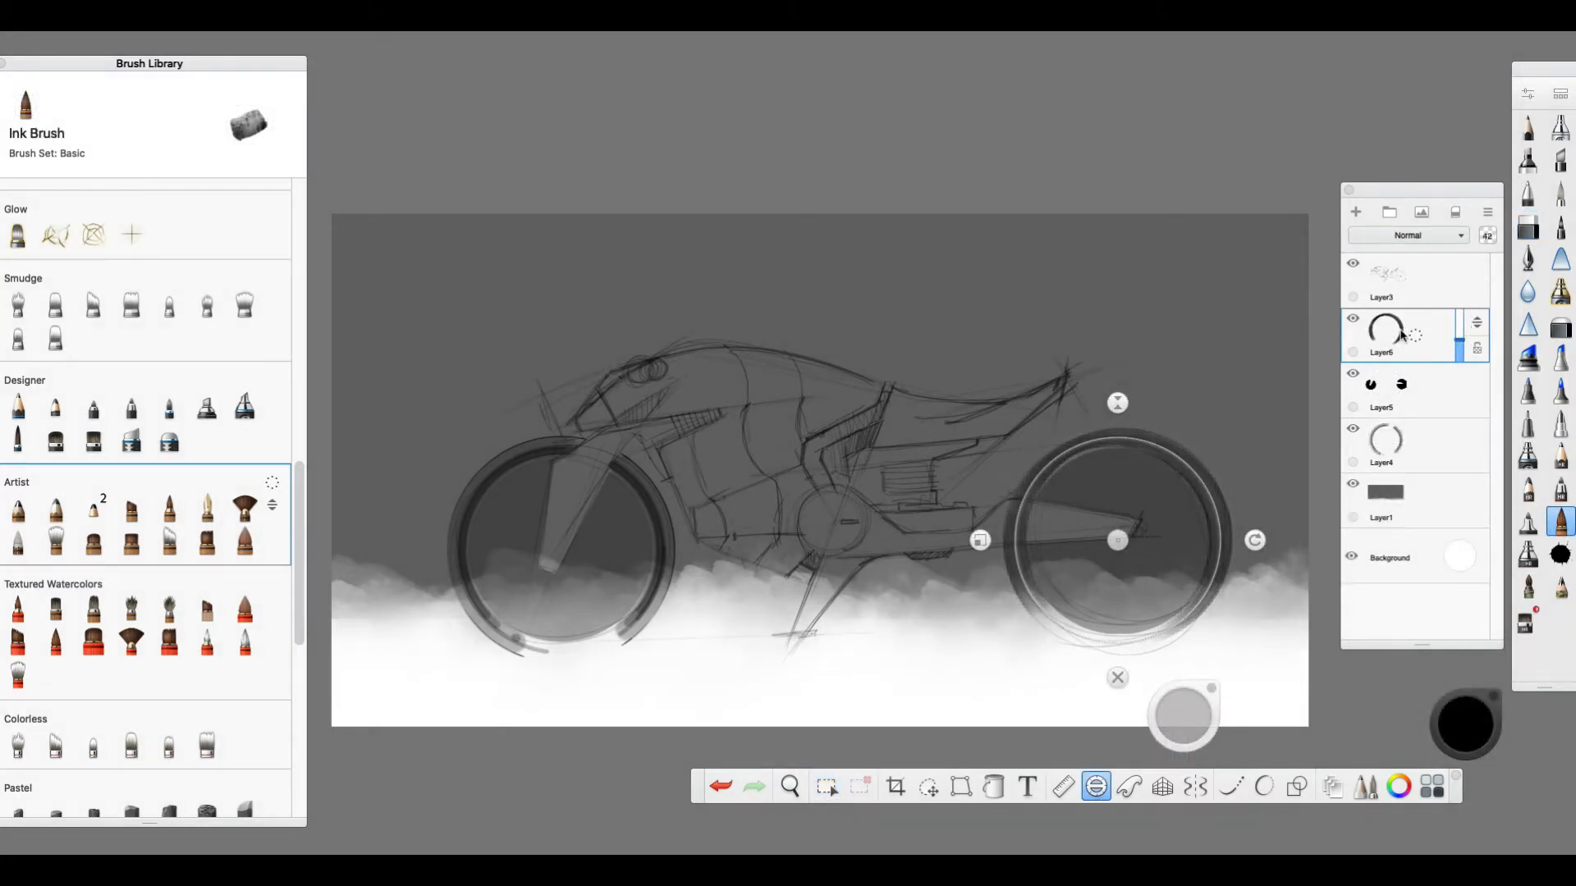
left_click(1117, 677)
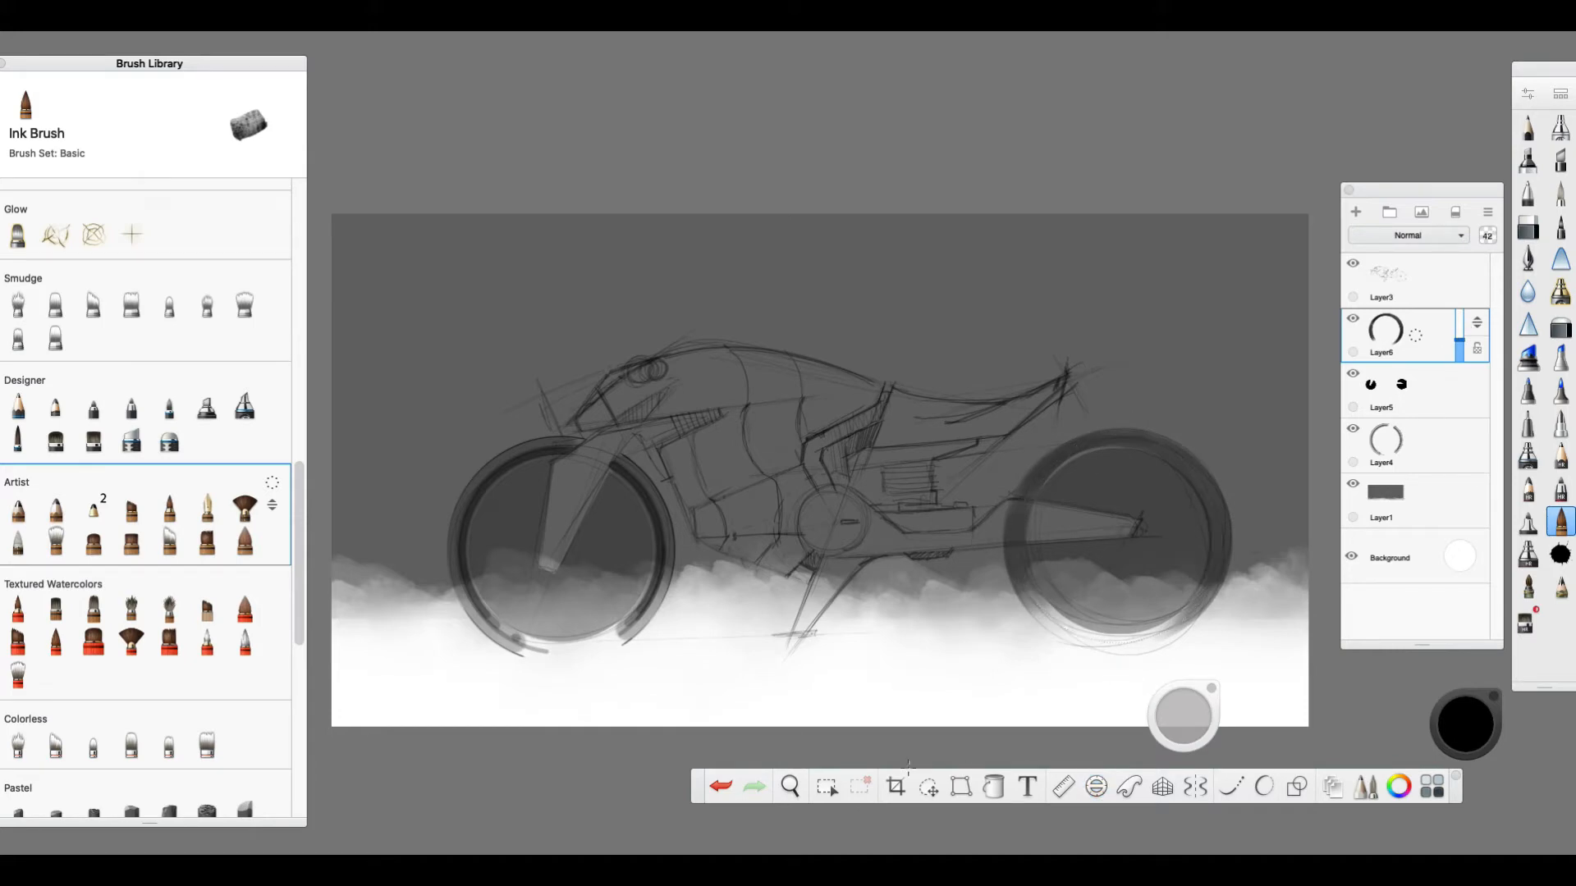
left_click(930, 788)
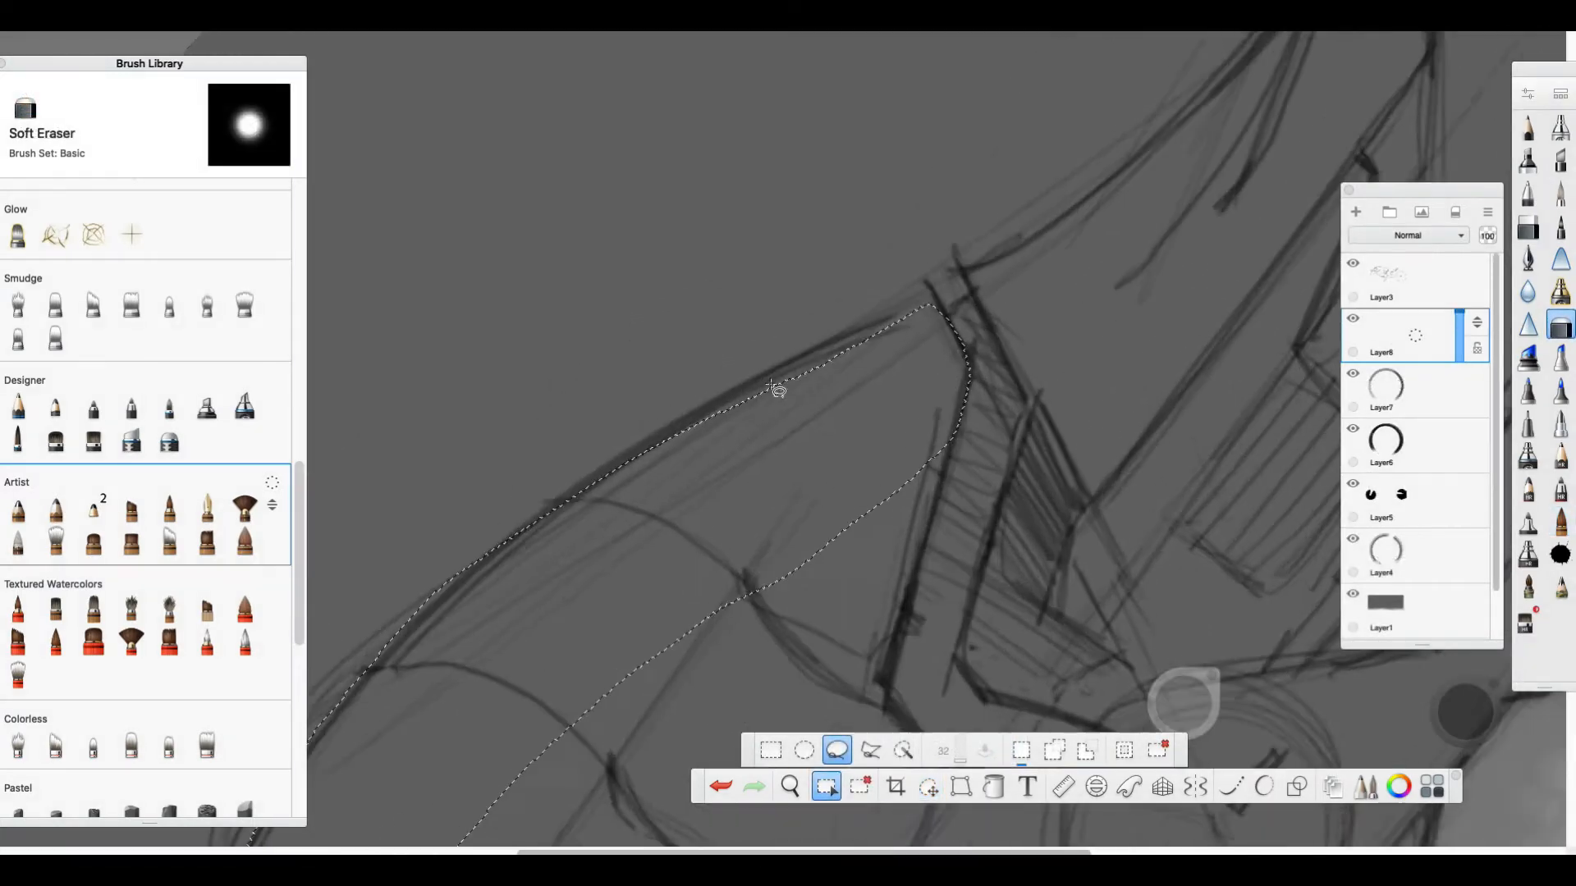
Extend the lasso selection of the motorcycle's tank up to the sketched upper contour
scroll(771, 385, "up", 1)
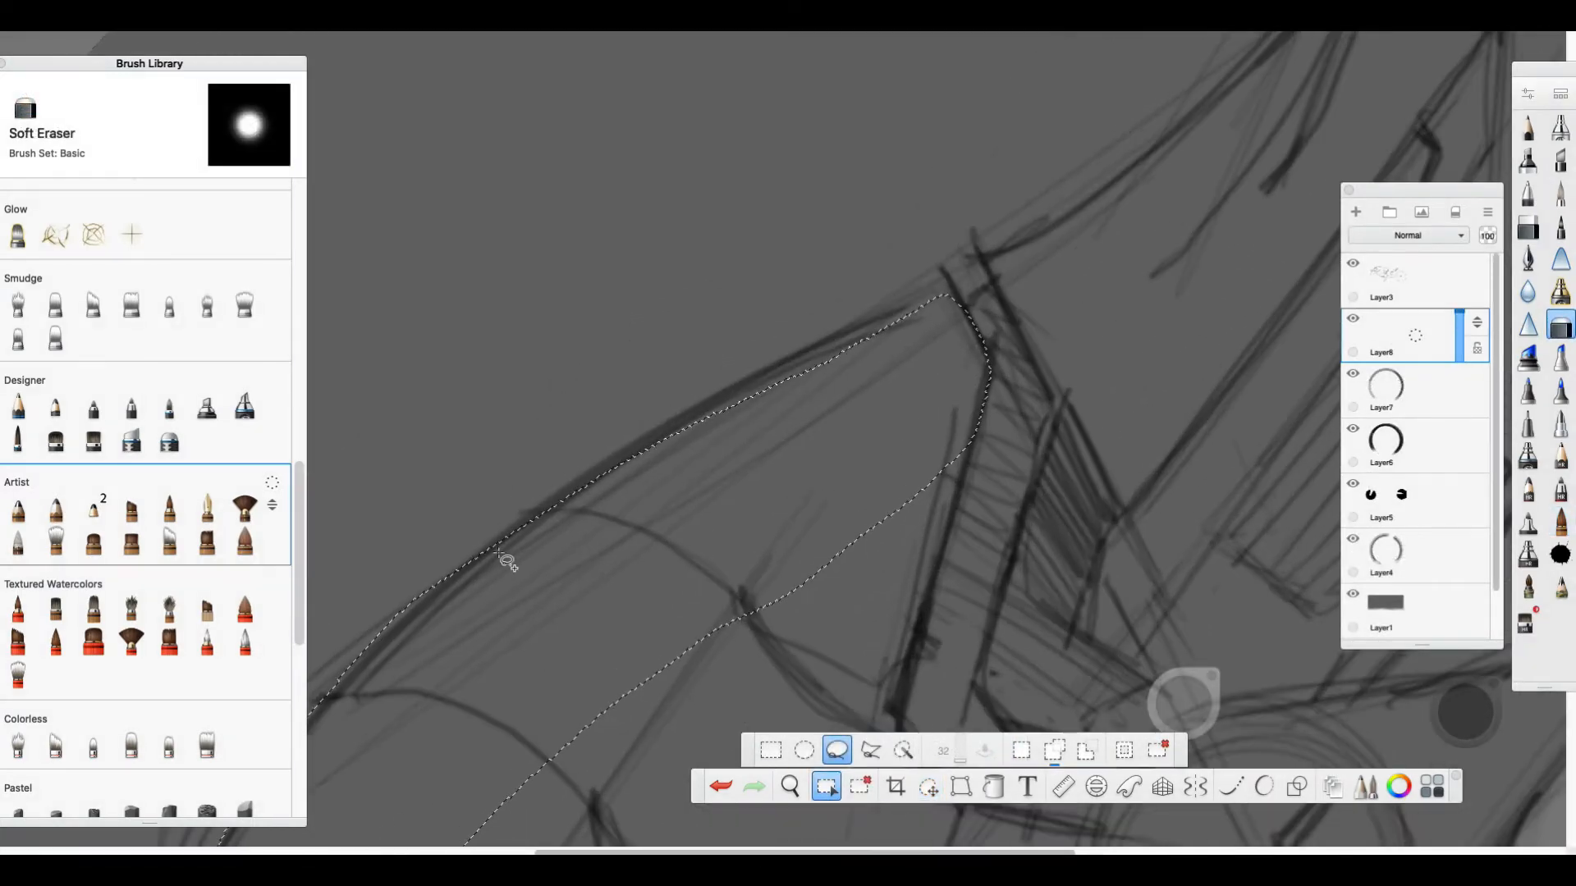
mouse_move(444, 582)
left_mouse_down()
mouse_move(564, 497)
mouse_move(879, 328)
mouse_move(957, 326)
left_mouse_up()
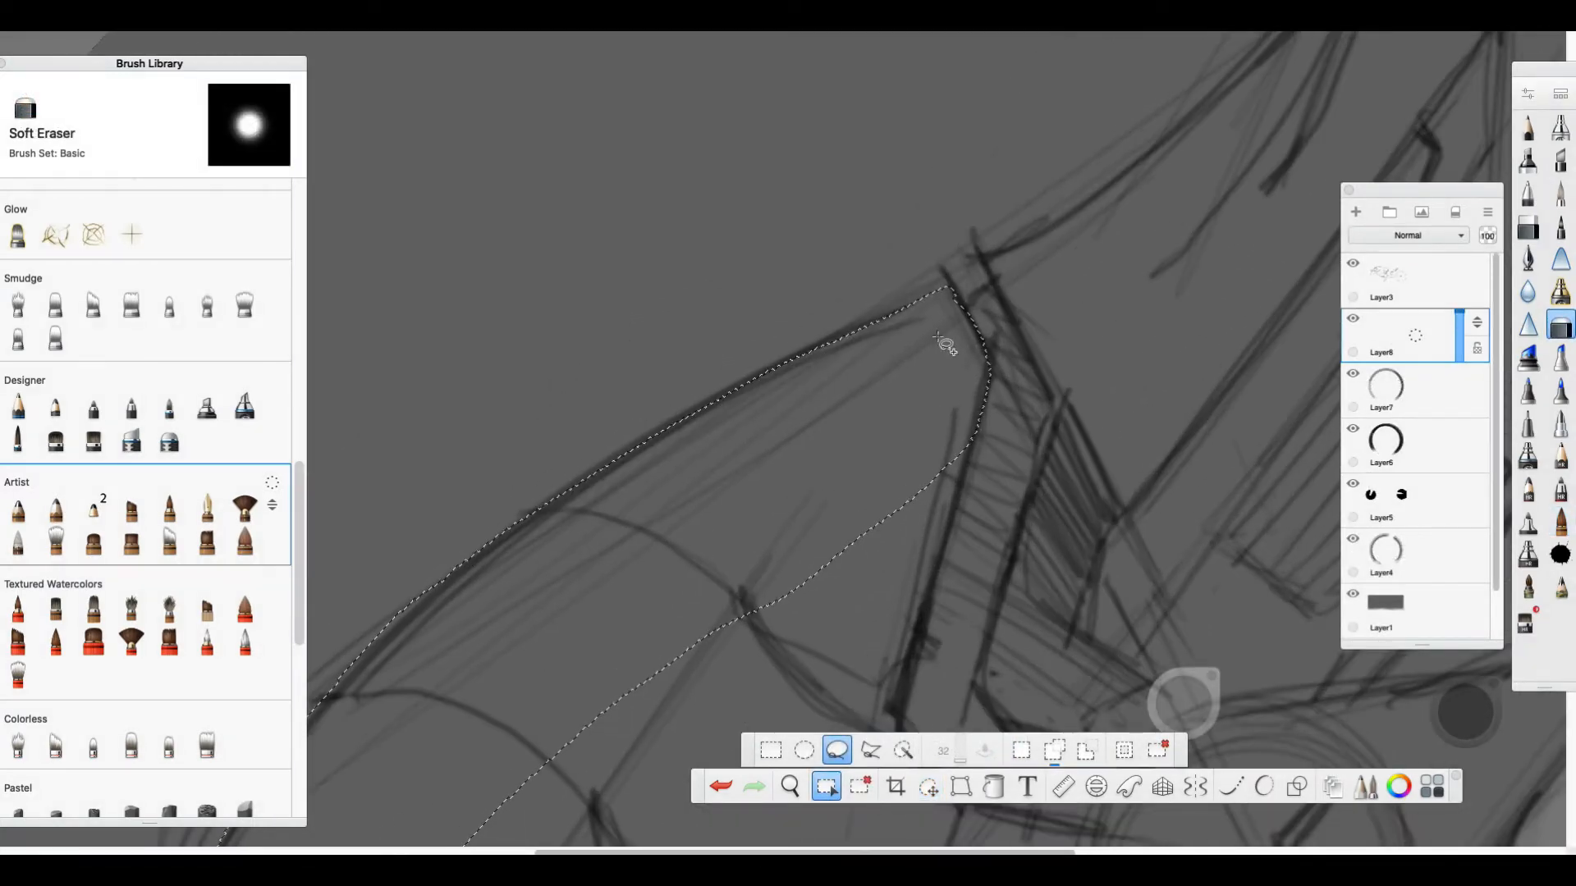
mouse_move(538, 528)
left_mouse_down()
mouse_move(703, 405)
mouse_move(953, 292)
left_mouse_up()
scroll(967, 357, "down", 4)
scroll(967, 357, "down", 4)
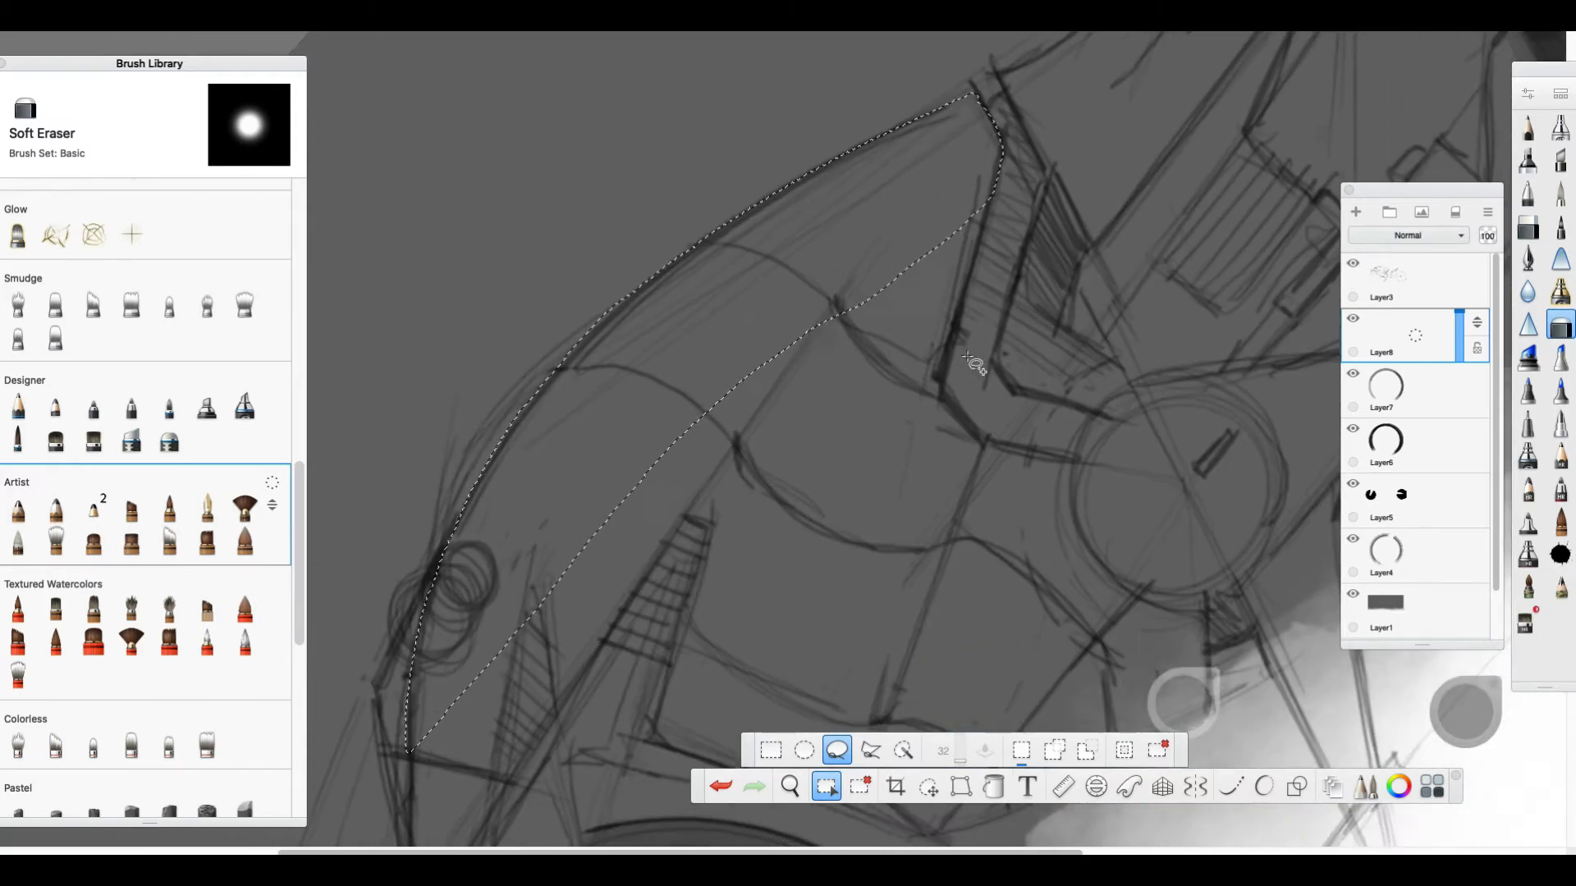
scroll(974, 345, "down", 3)
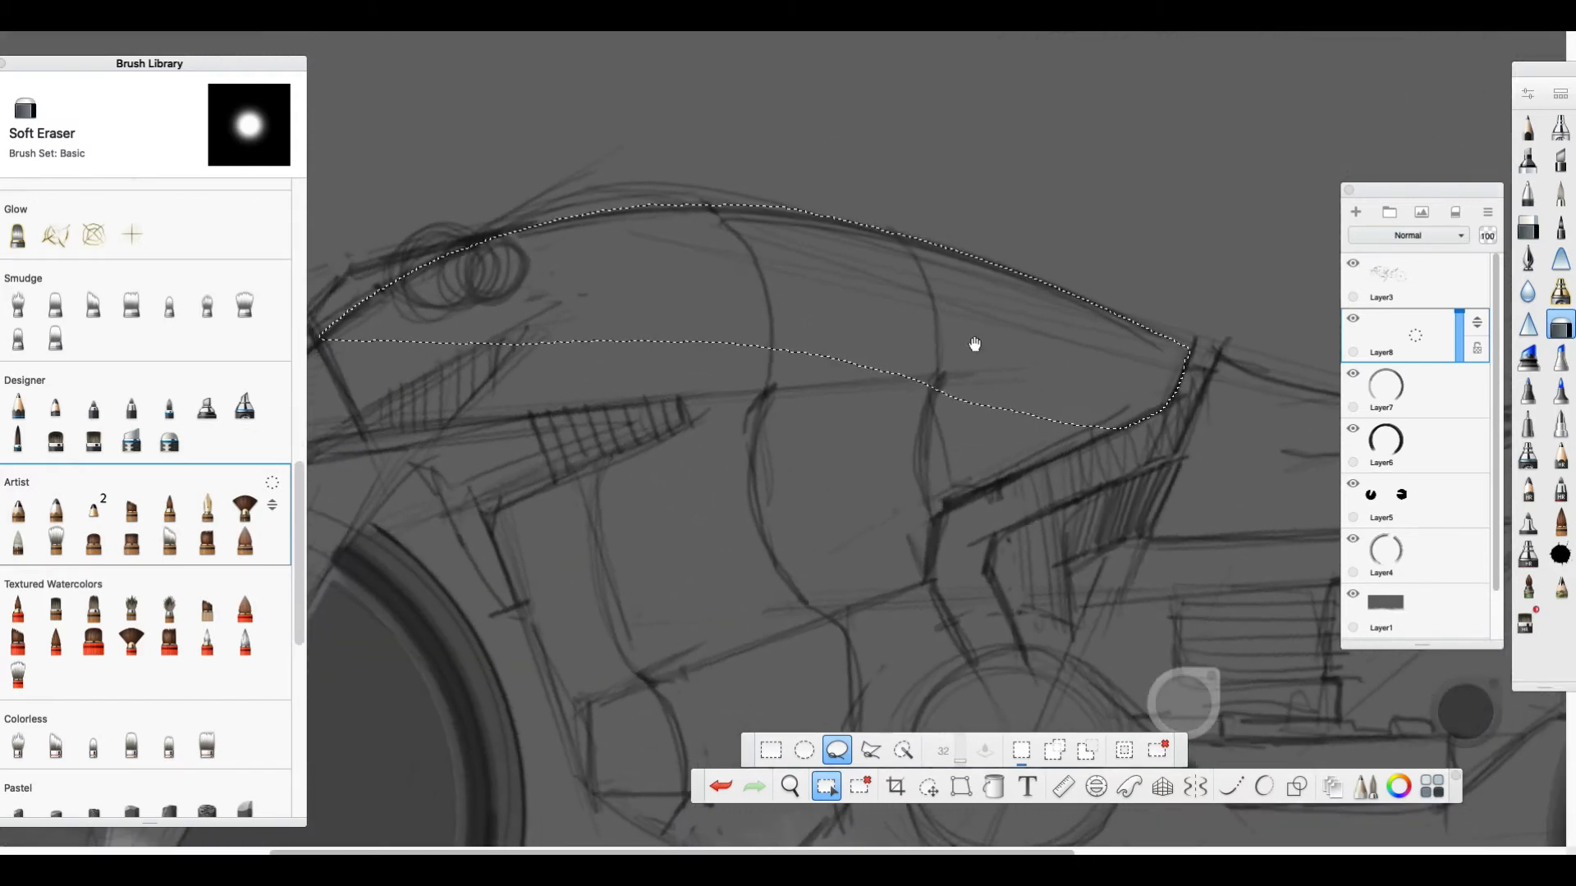
Add the side fairing down to the engine cover and lower cowl to the tank selection with the polyline selection
left_click(870, 750)
left_click(946, 504)
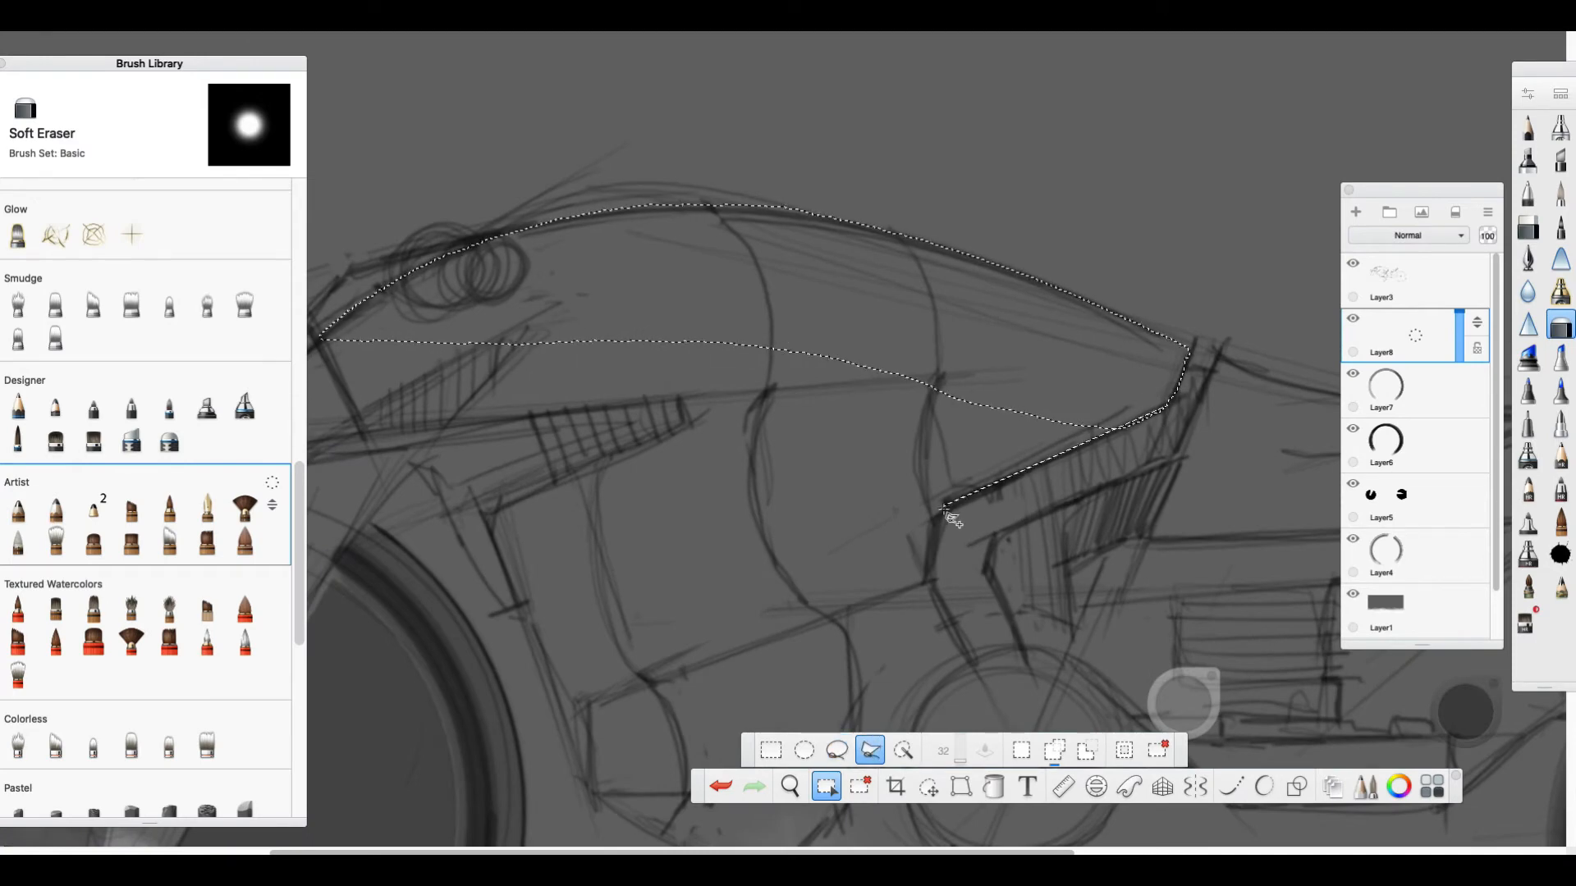
left_click(934, 583)
left_click(973, 659)
scroll(927, 688, "down", 5)
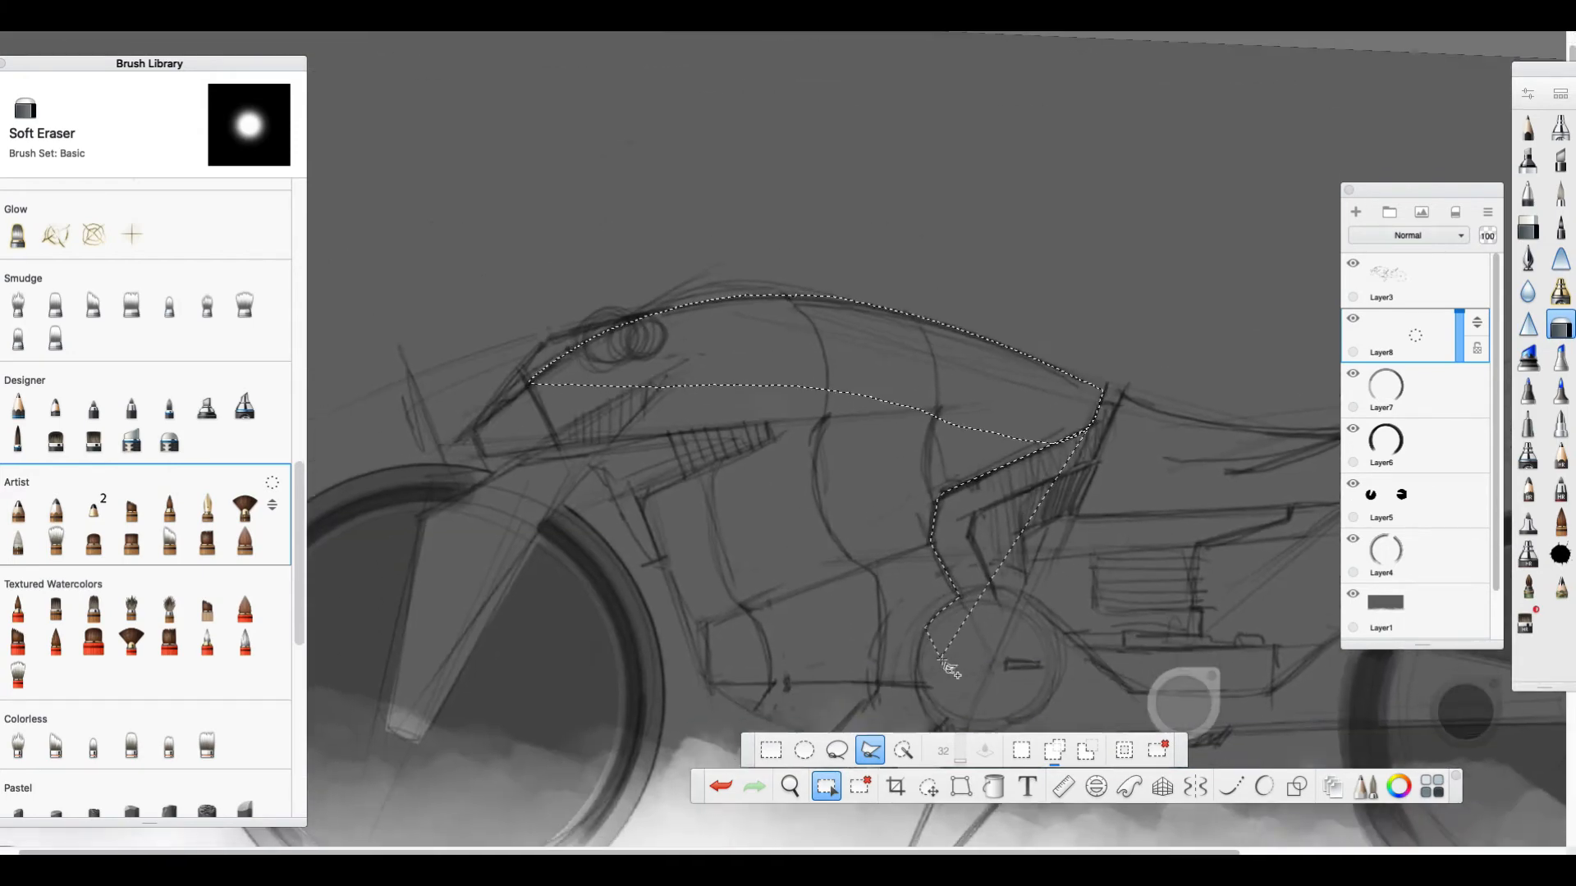
left_click_drag(913, 574, 944, 649)
left_click(942, 653)
left_click(890, 699)
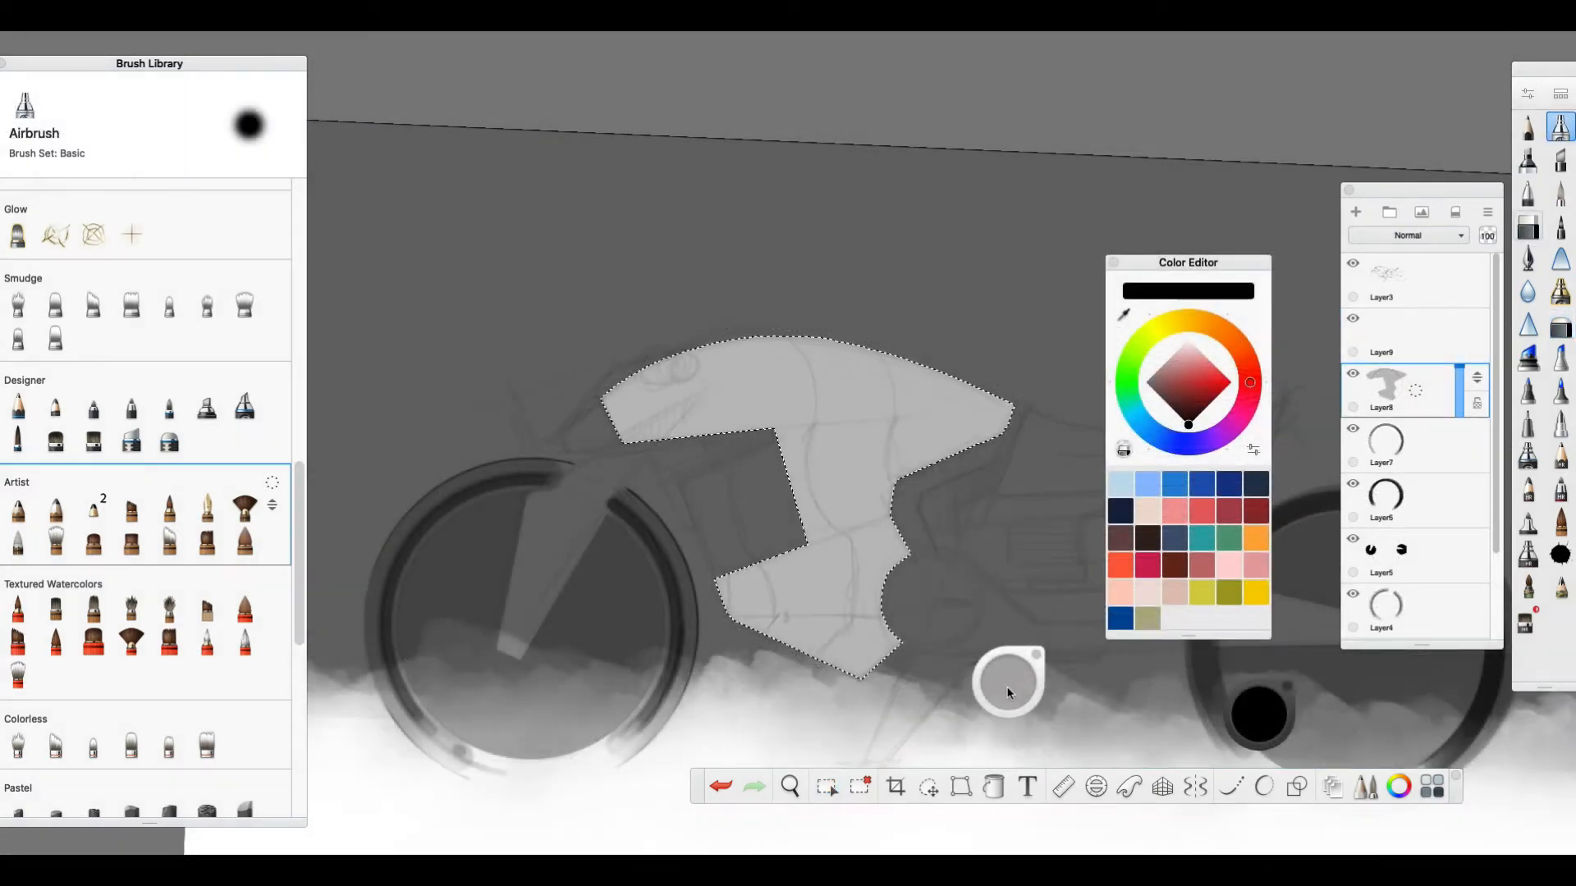
Airbrush black shadows and white highlights inside the body selection, and hide the pencil sketch on Layer3
left_click_drag(1010, 692, 676, 729)
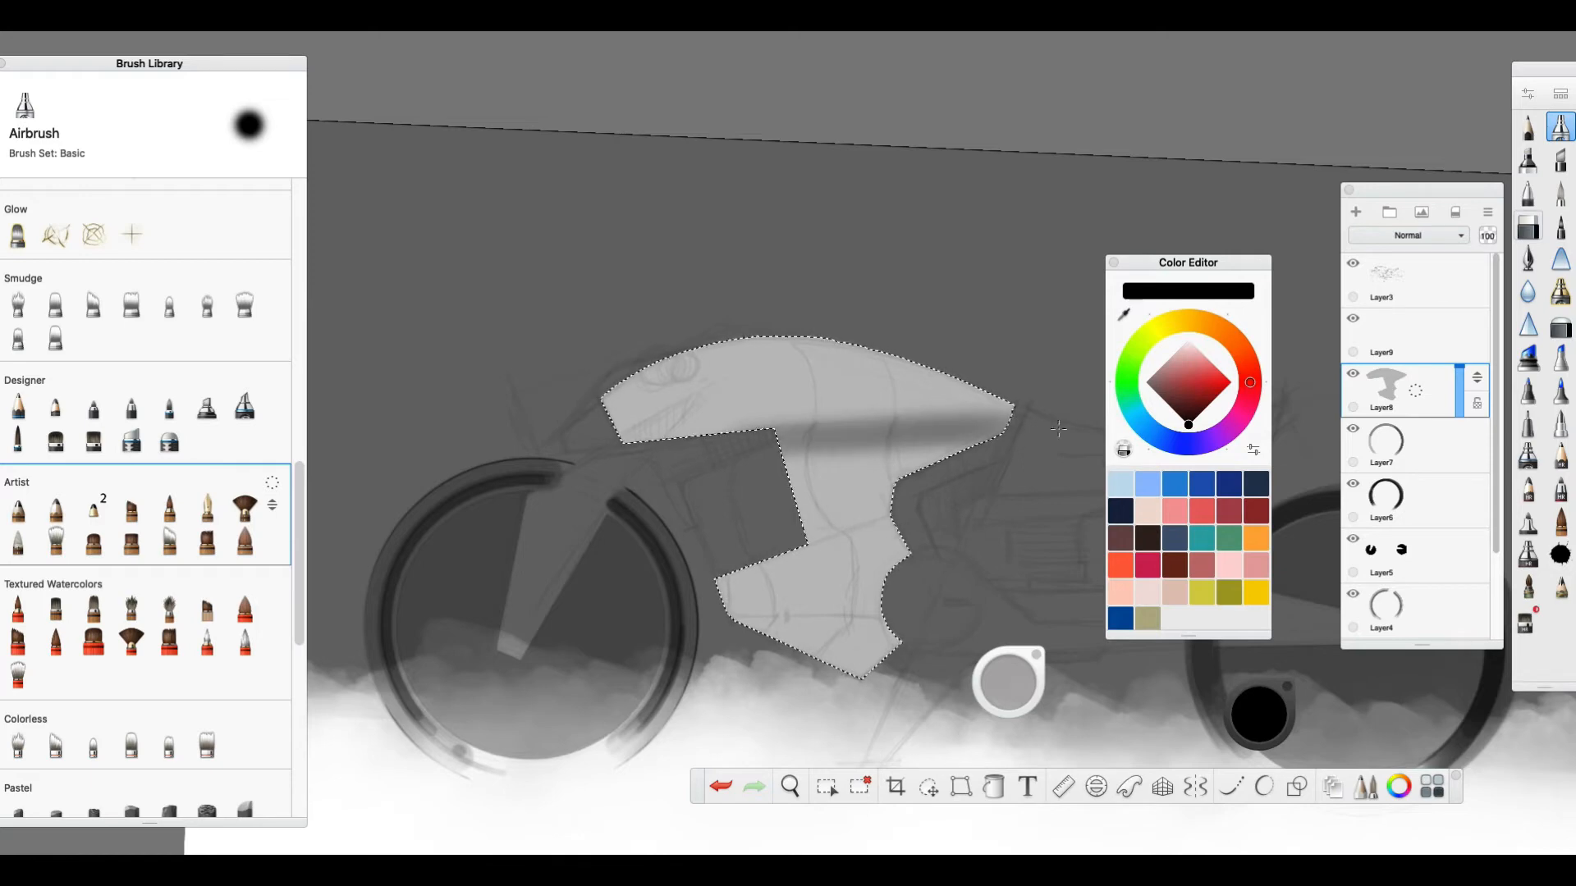
left_click_drag(1008, 685, 1344, 696)
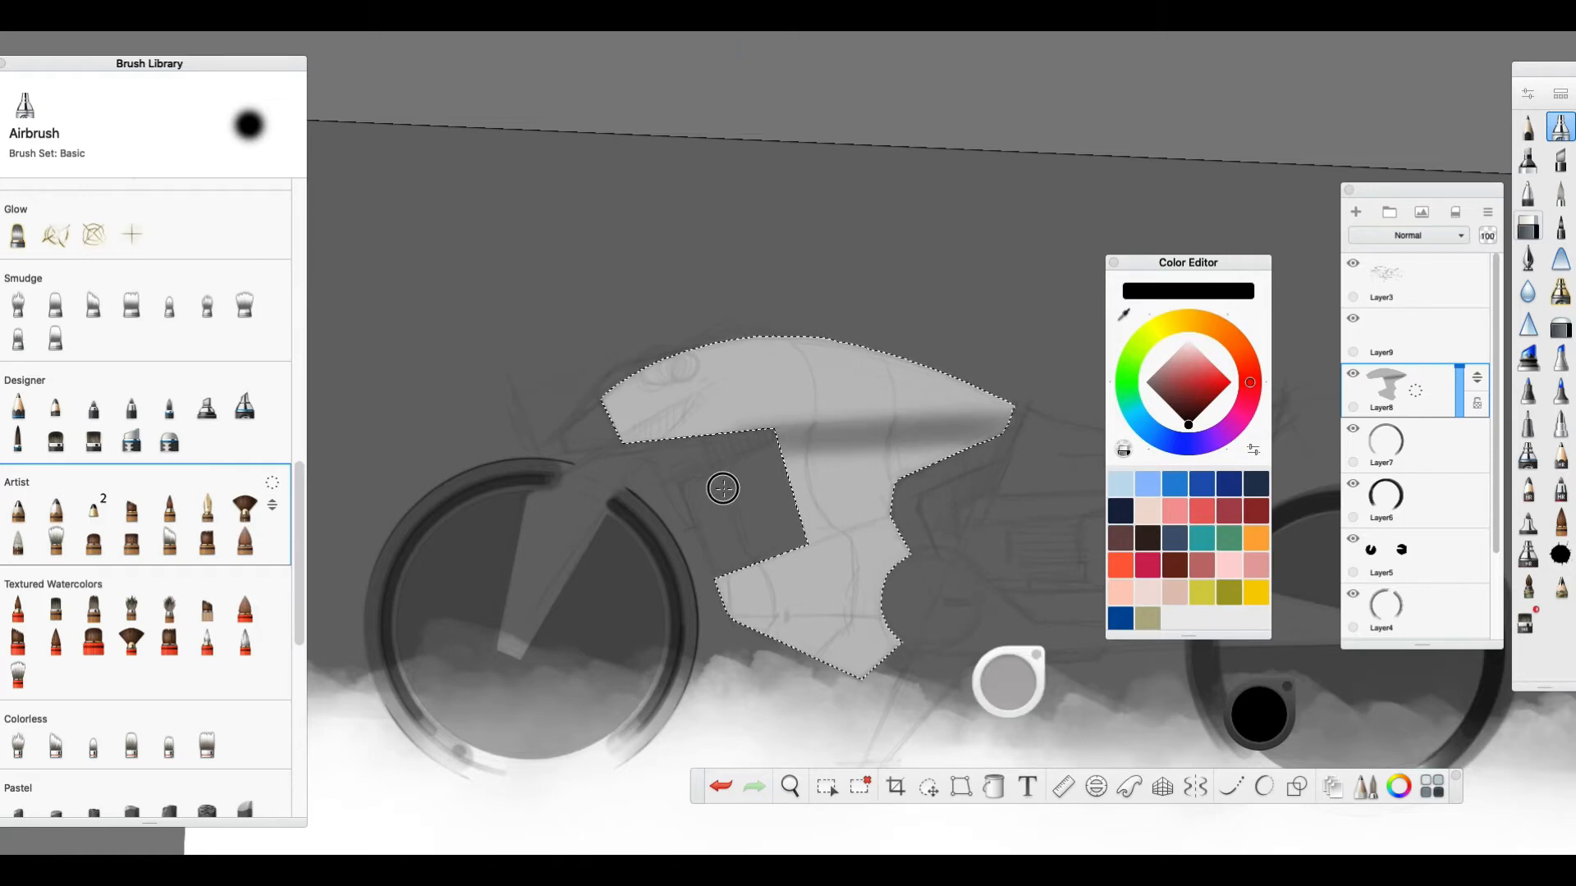
left_click(1246, 727)
left_click(1234, 573)
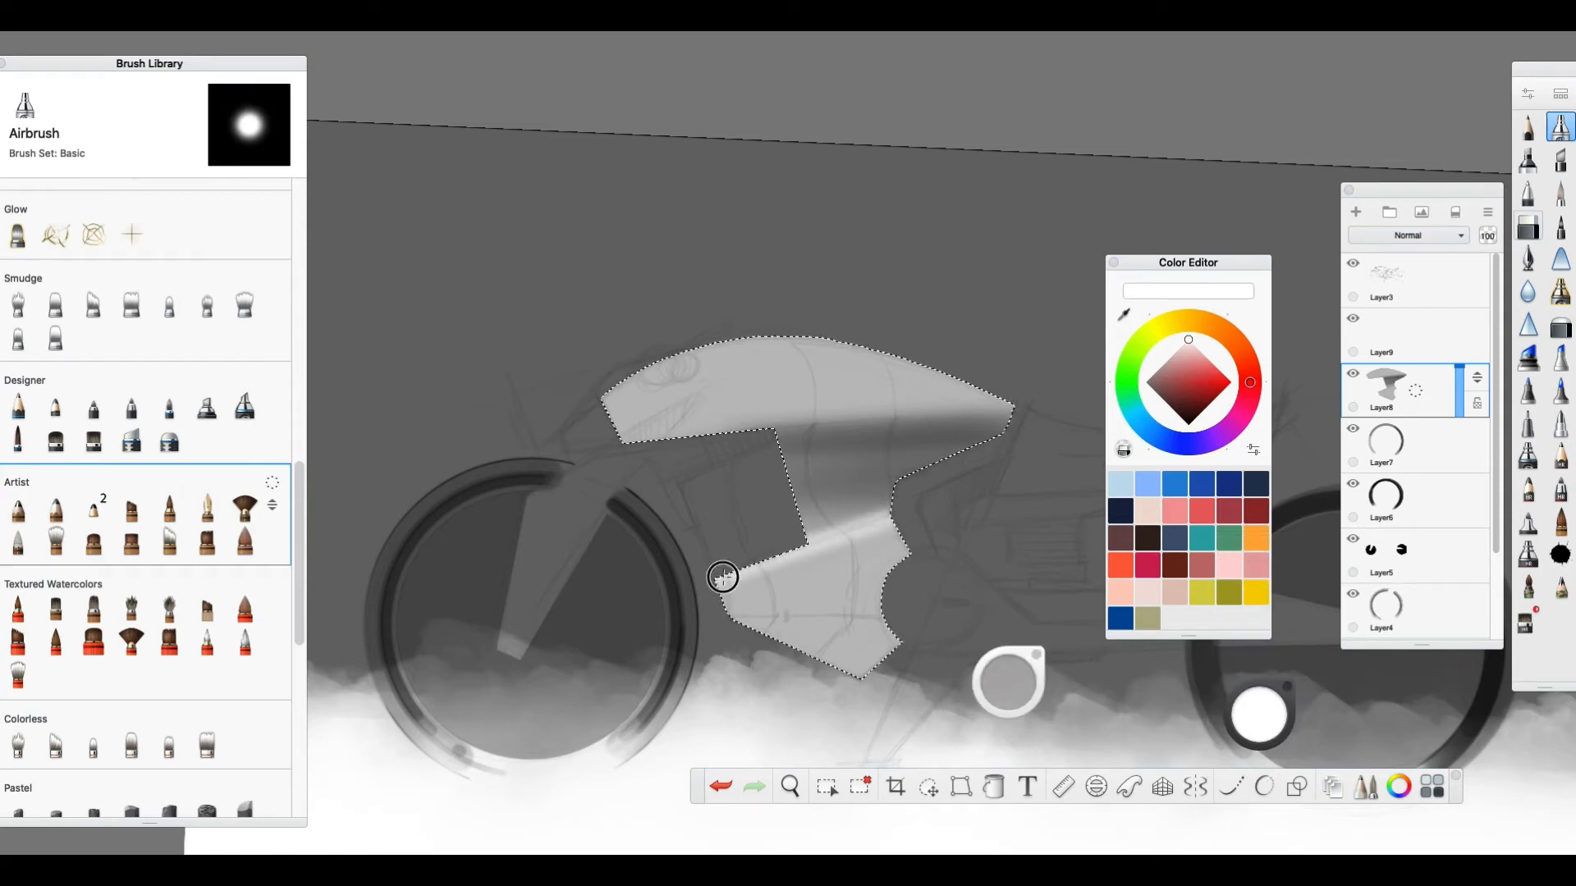
key("b")
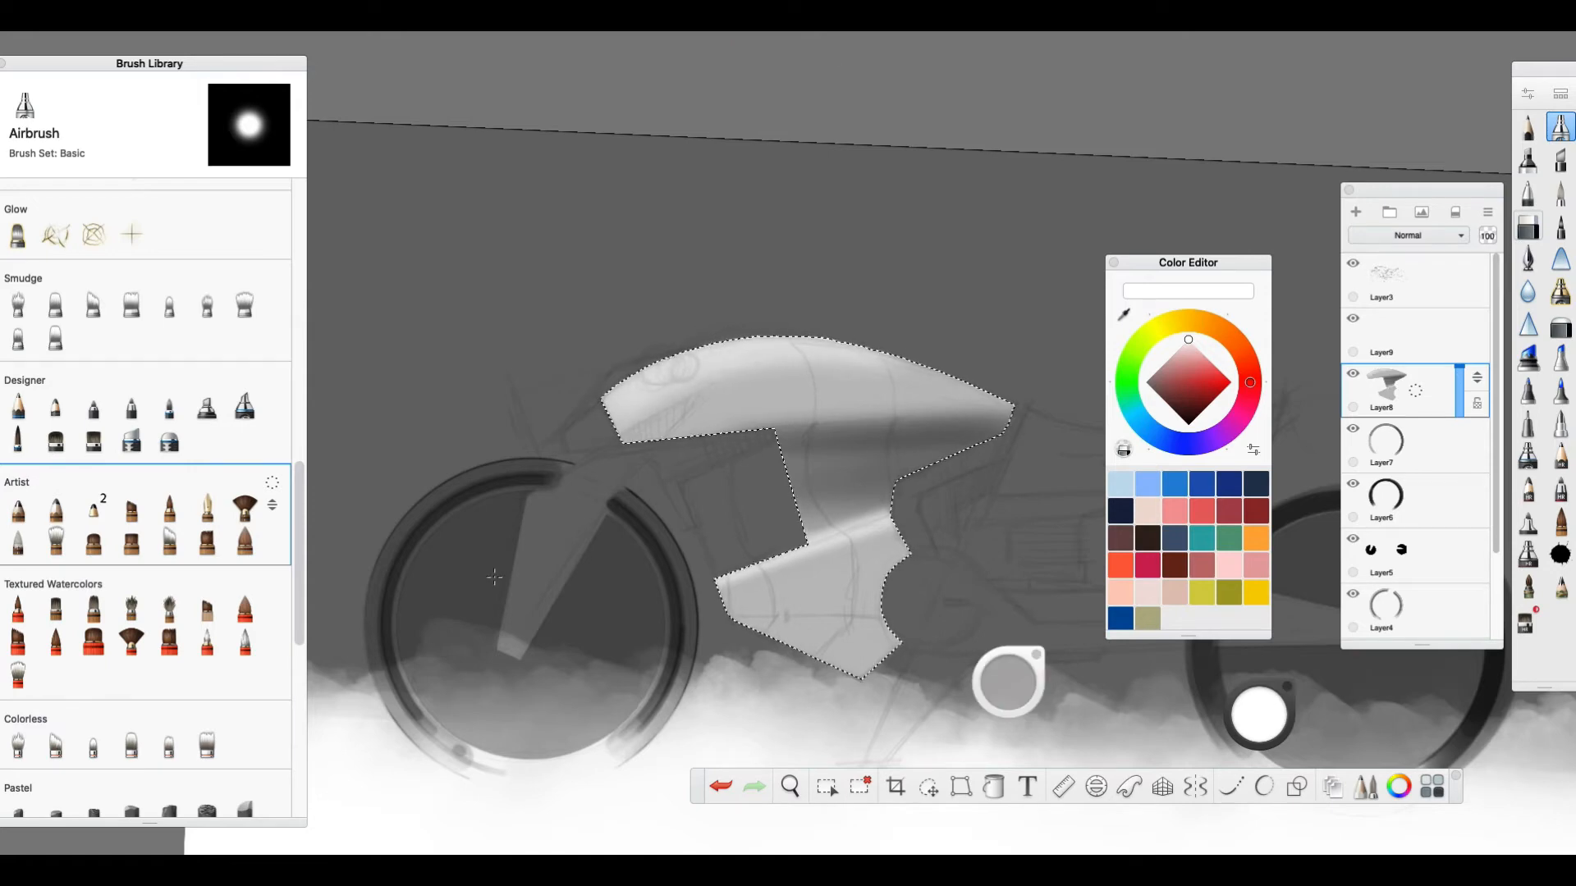
left_click(1352, 264)
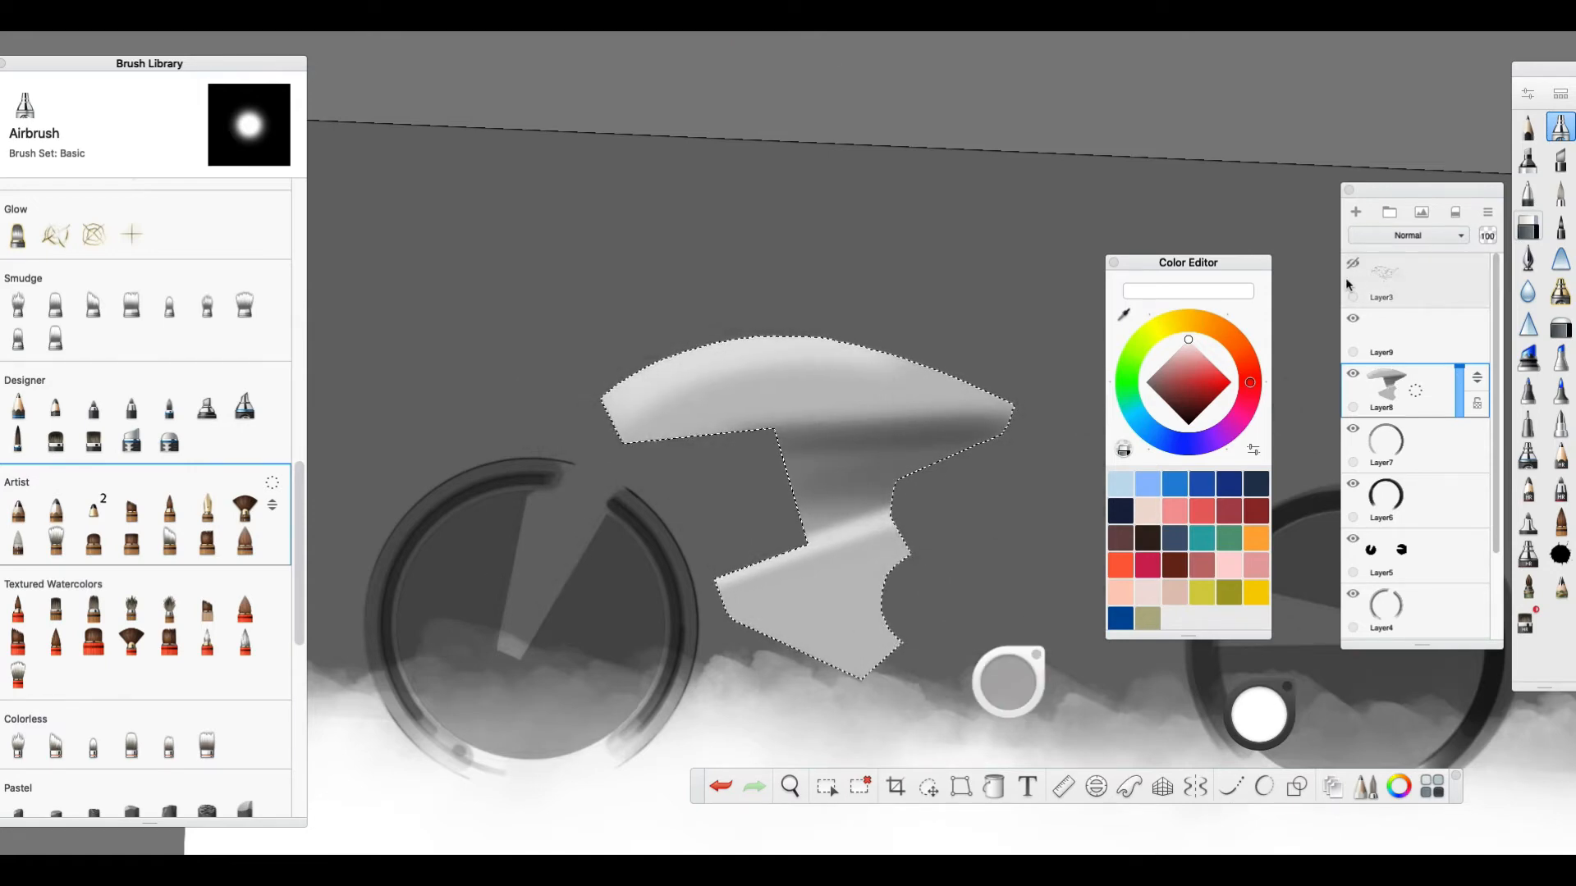
Airbrush black shadow along the lower edge of the cowl and set the brush size to 27.6
left_click(1280, 702)
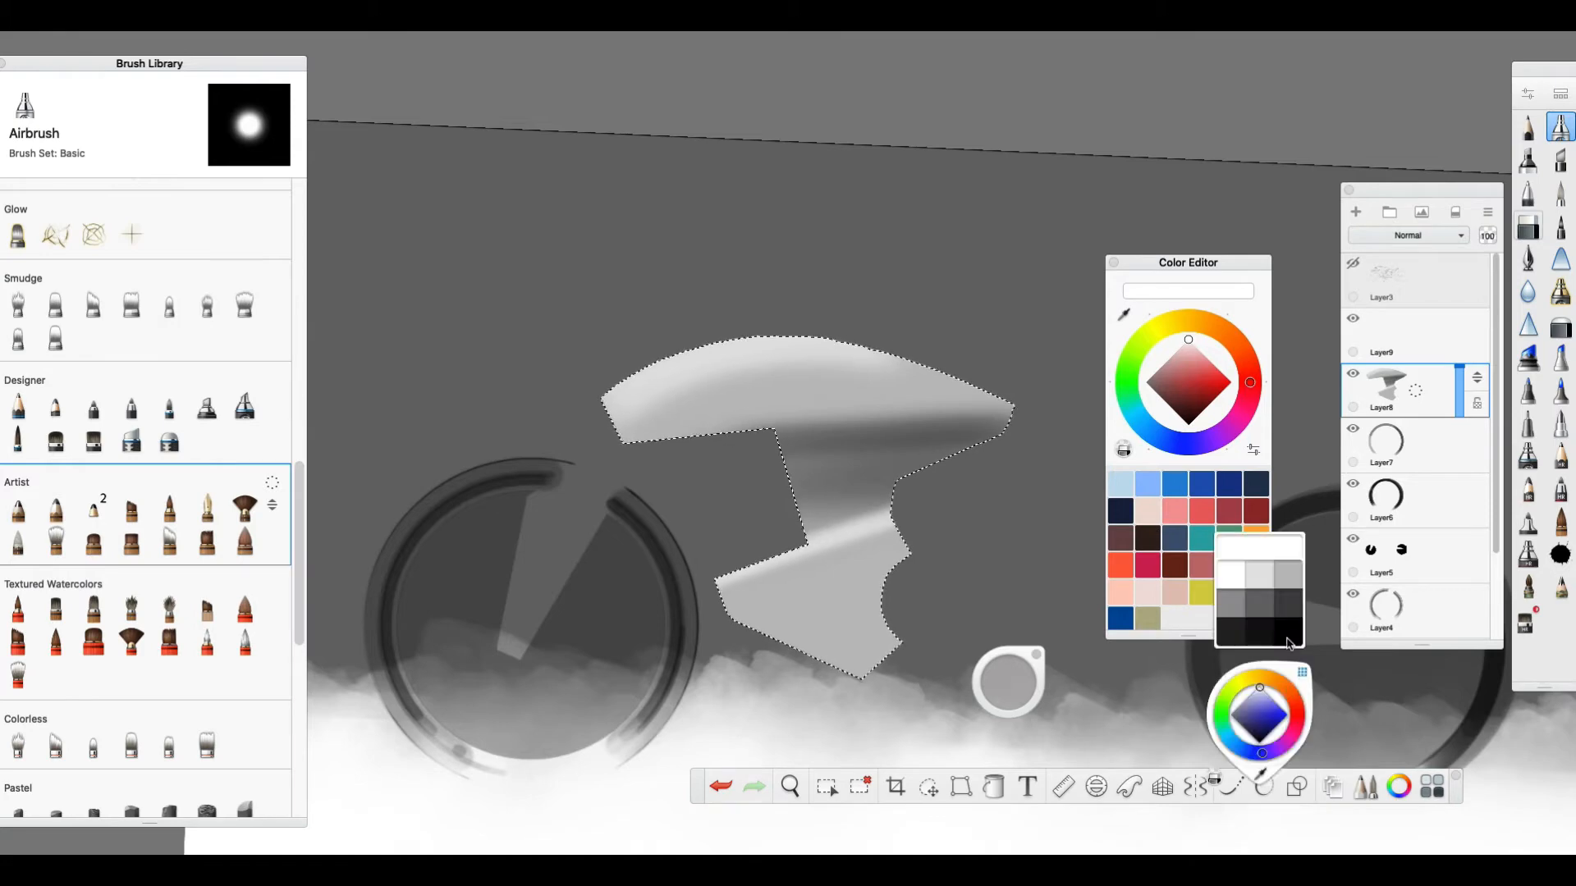
left_click(1292, 640)
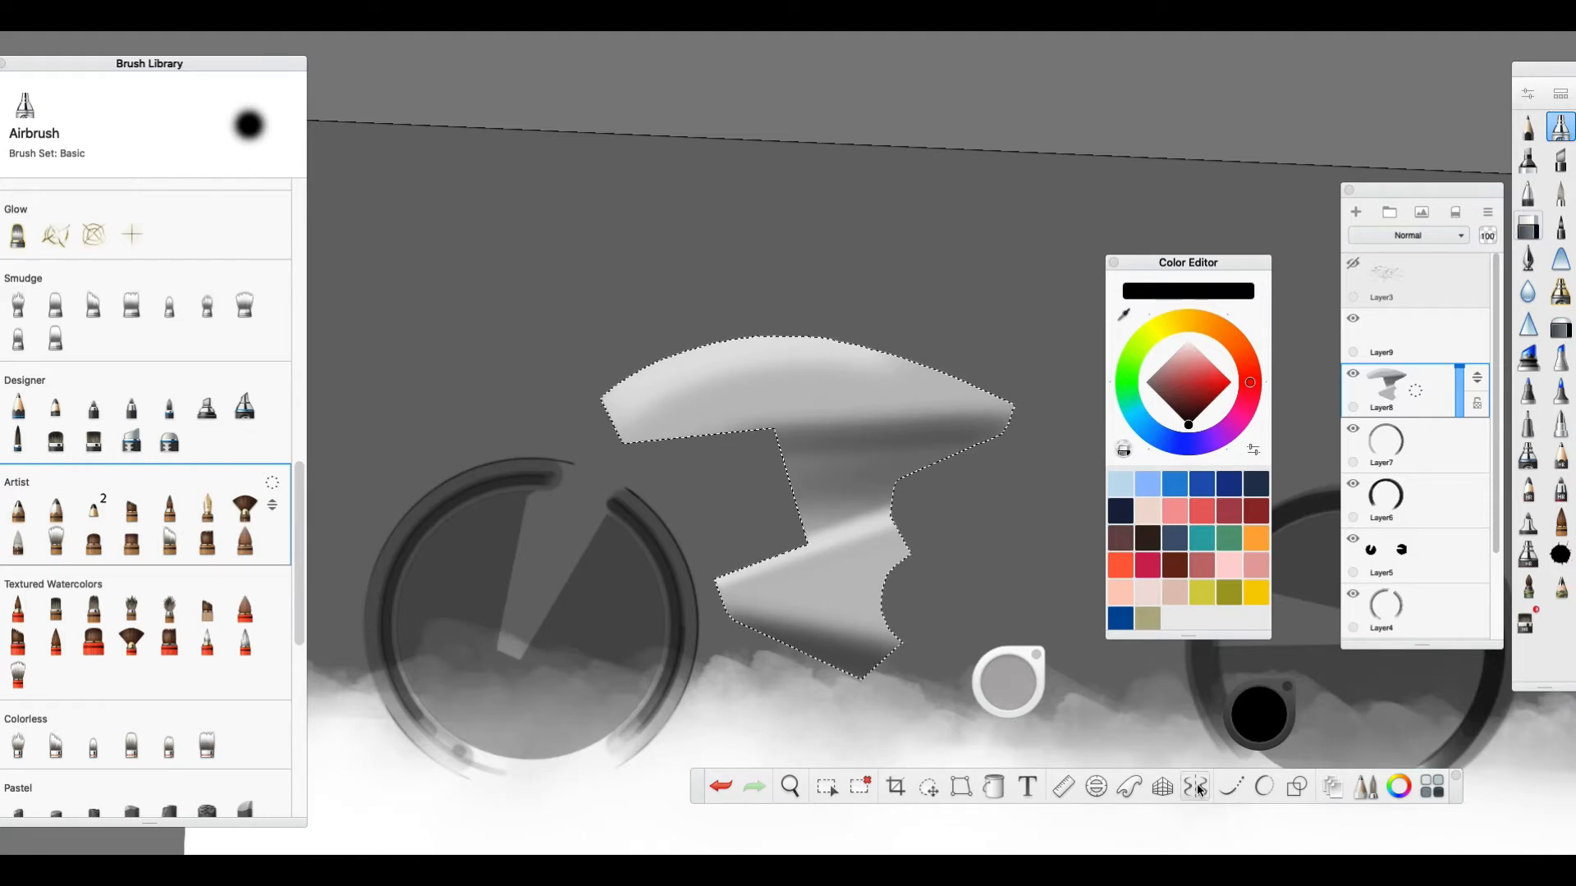
left_click_drag(1010, 690, 686, 714)
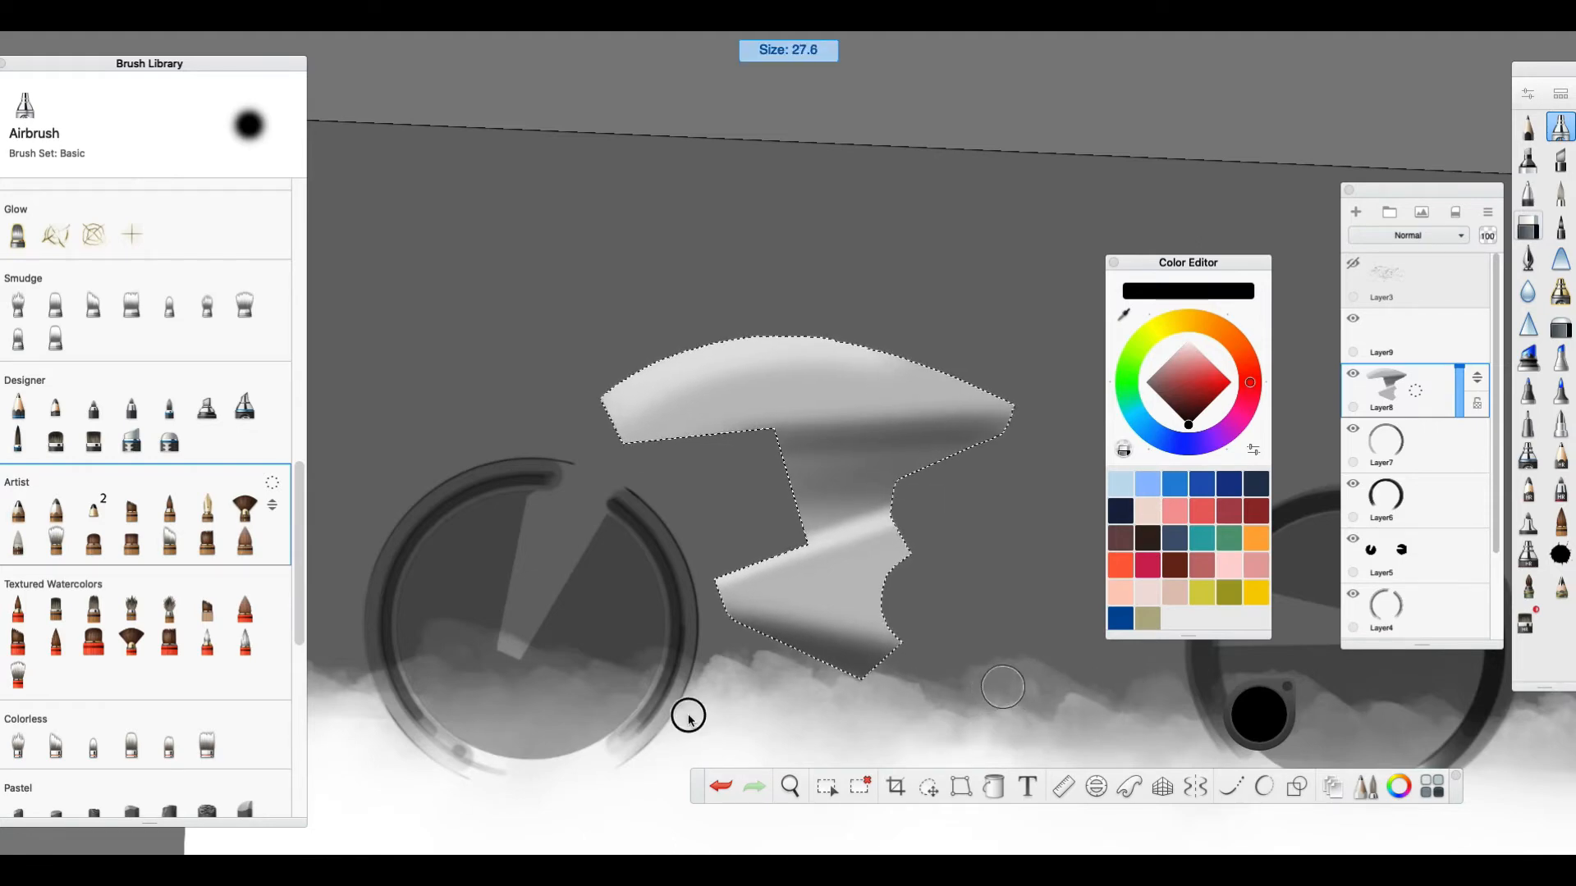
Draw a white highlight along the tank's lower crease with the ruler and Underlay Pencil, and shade the round engine cutout's edge black
left_click(1260, 715)
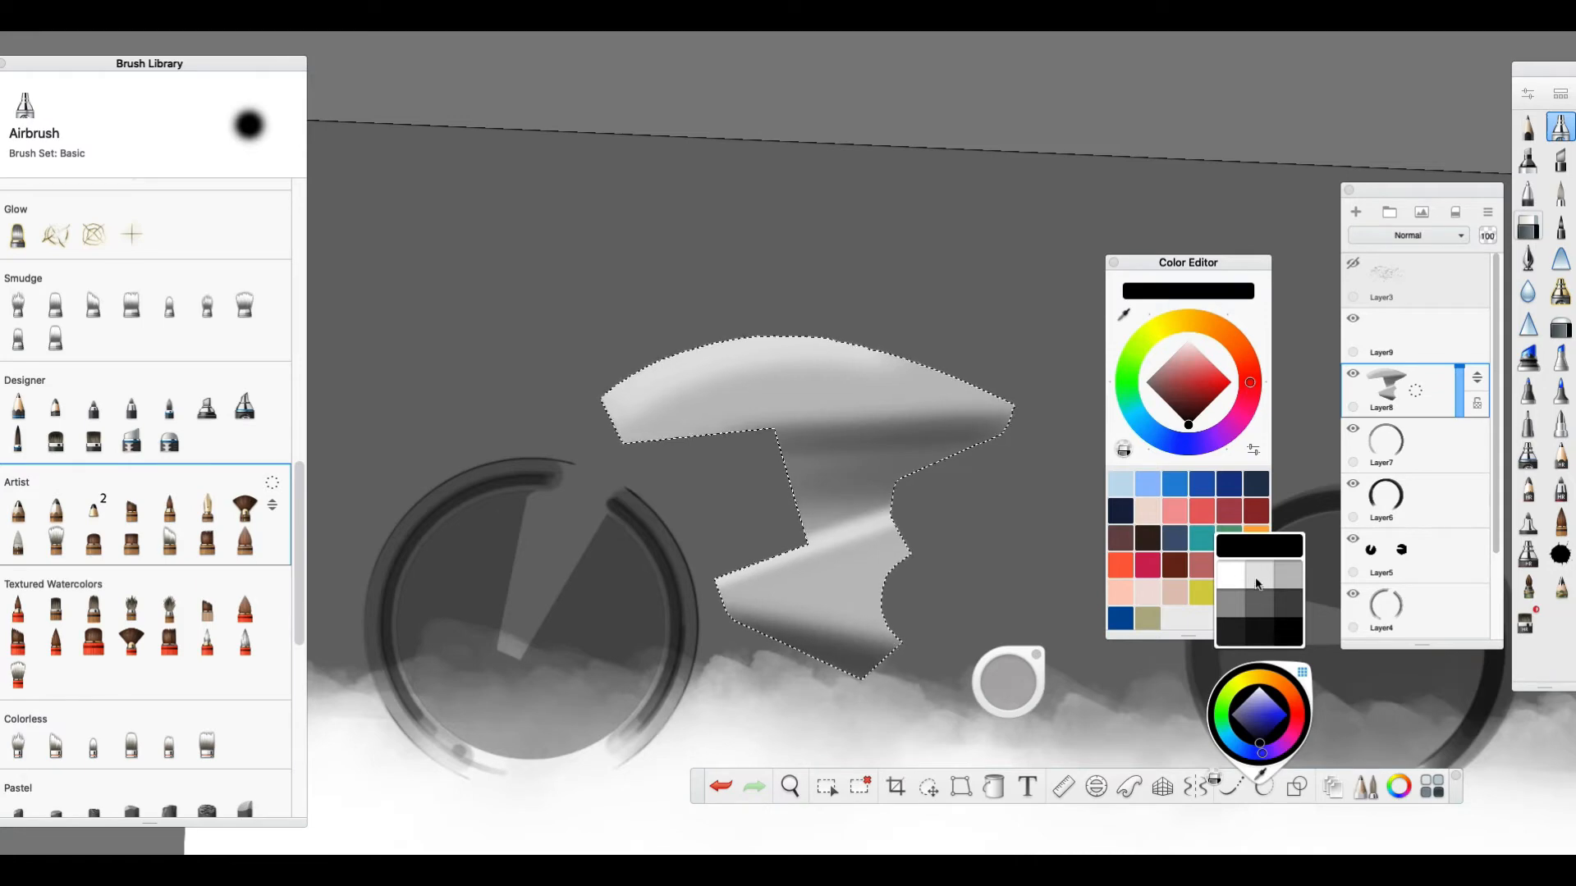
left_click(1256, 574)
left_click(1064, 787)
left_click_drag(811, 467, 872, 509)
left_click_drag(998, 387, 1029, 681)
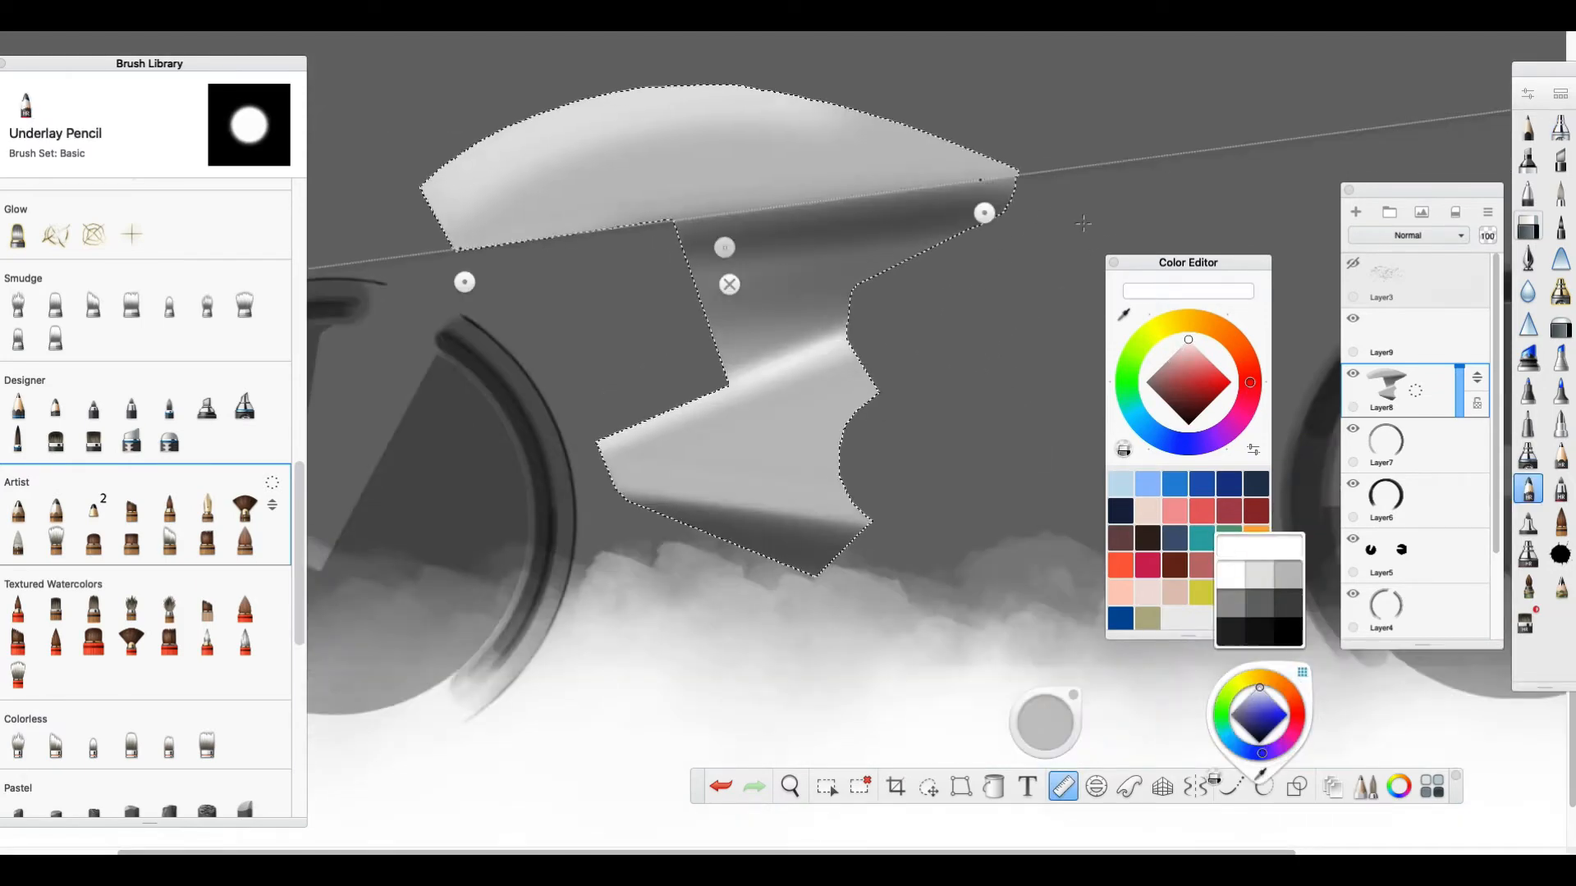
left_click(1125, 575)
left_click_drag(1188, 263, 1236, 59)
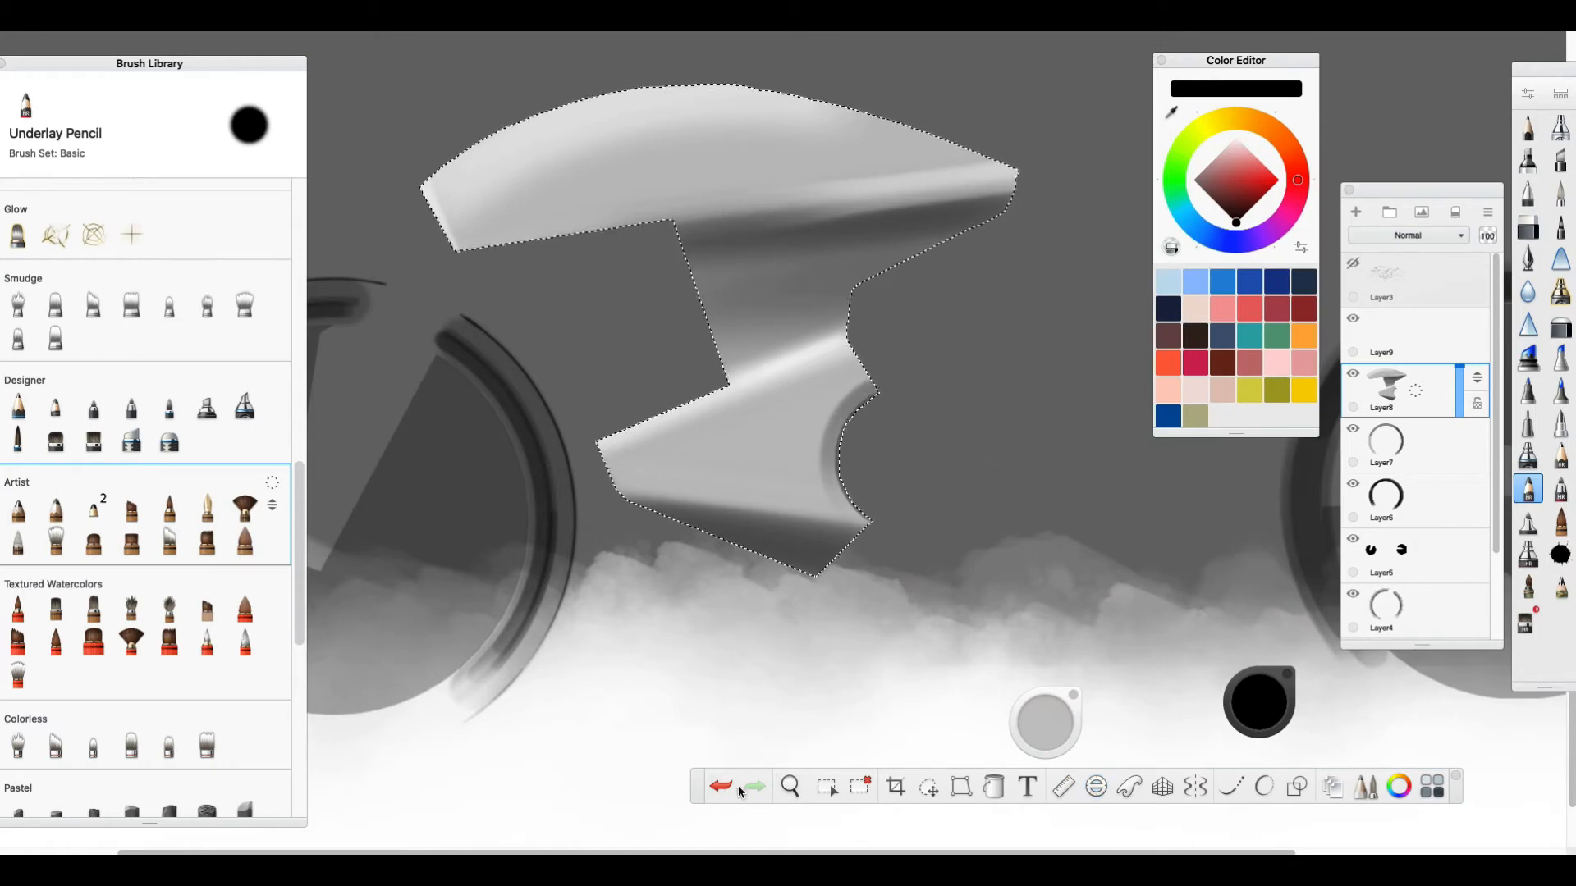
Show the pencil sketch on Layer3 again and clear the body selection
left_click(789, 788)
left_click_drag(850, 669, 833, 737)
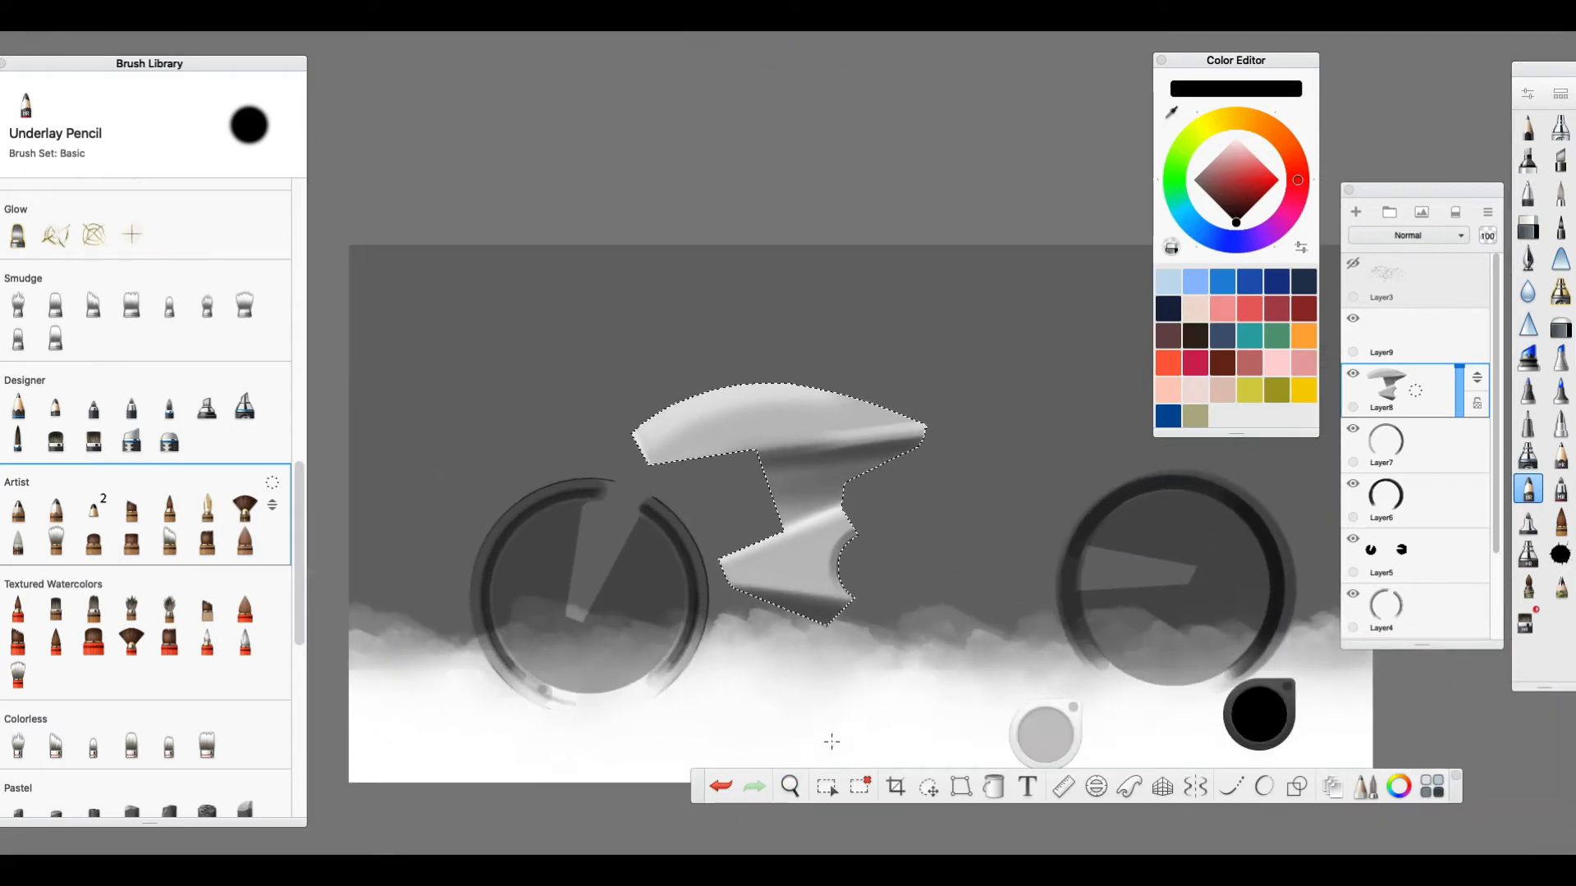
left_click(1355, 264)
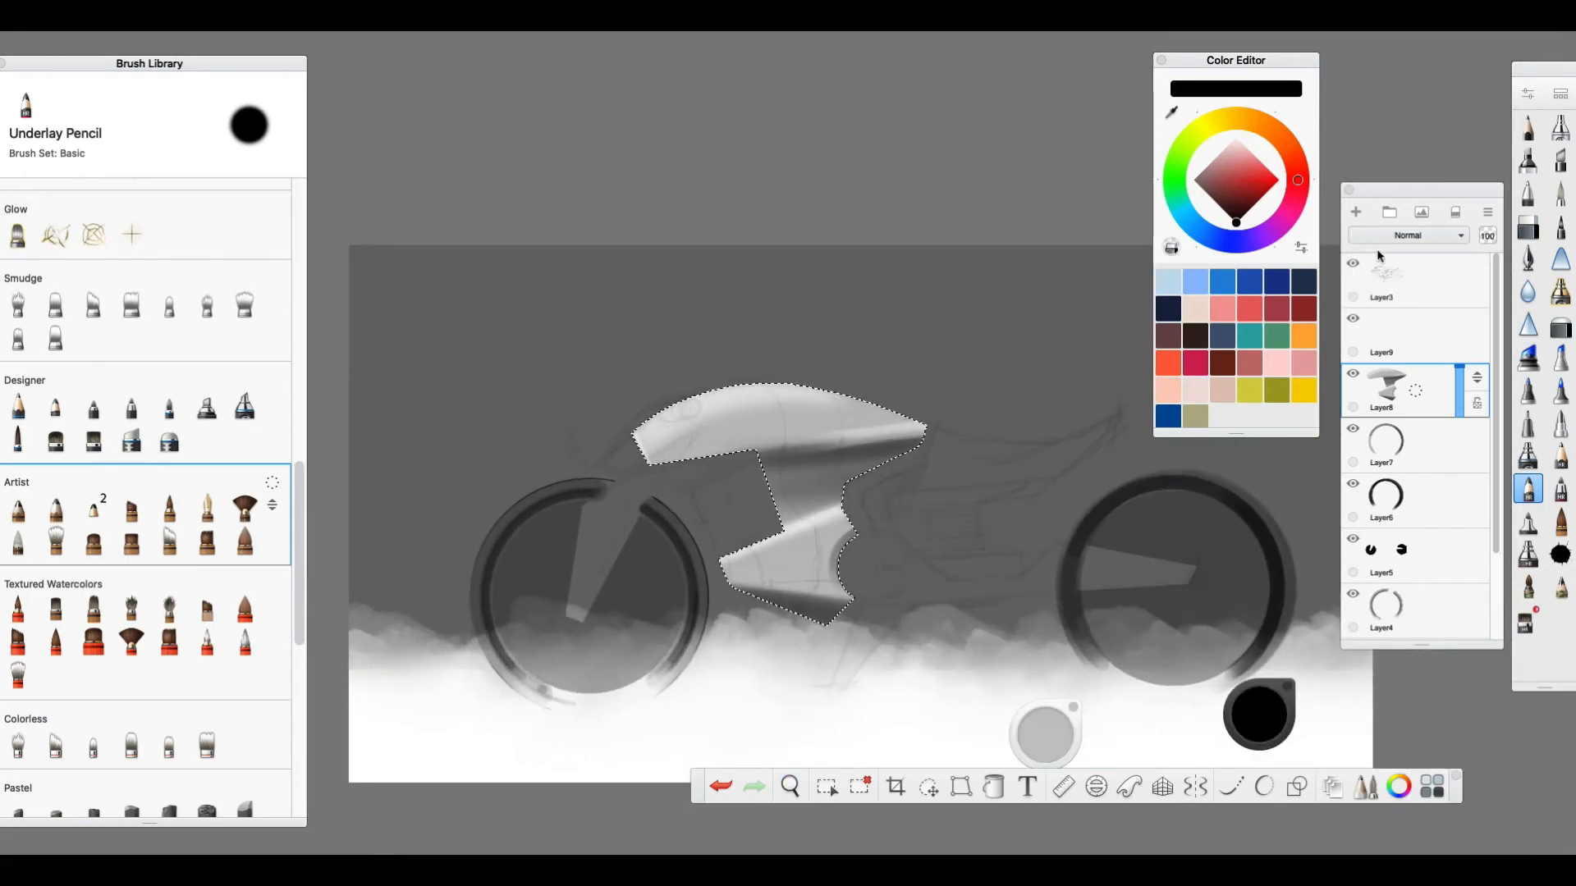
key("super+d")
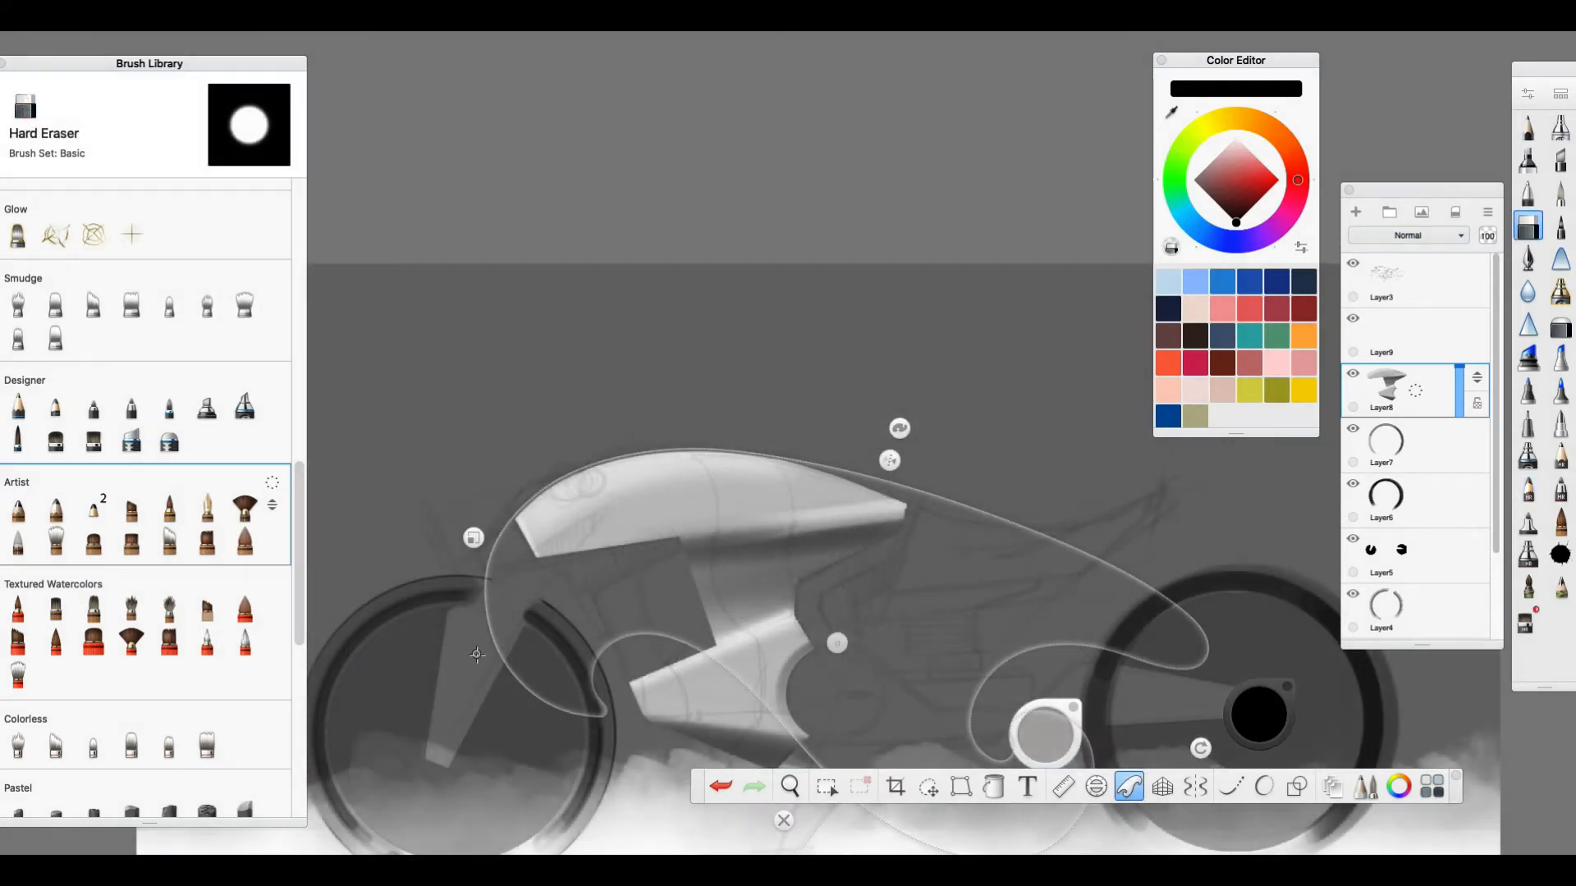
left_click_drag(835, 644, 694, 605)
left_click_drag(1058, 712, 1073, 679)
left_click_drag(694, 604, 703, 614)
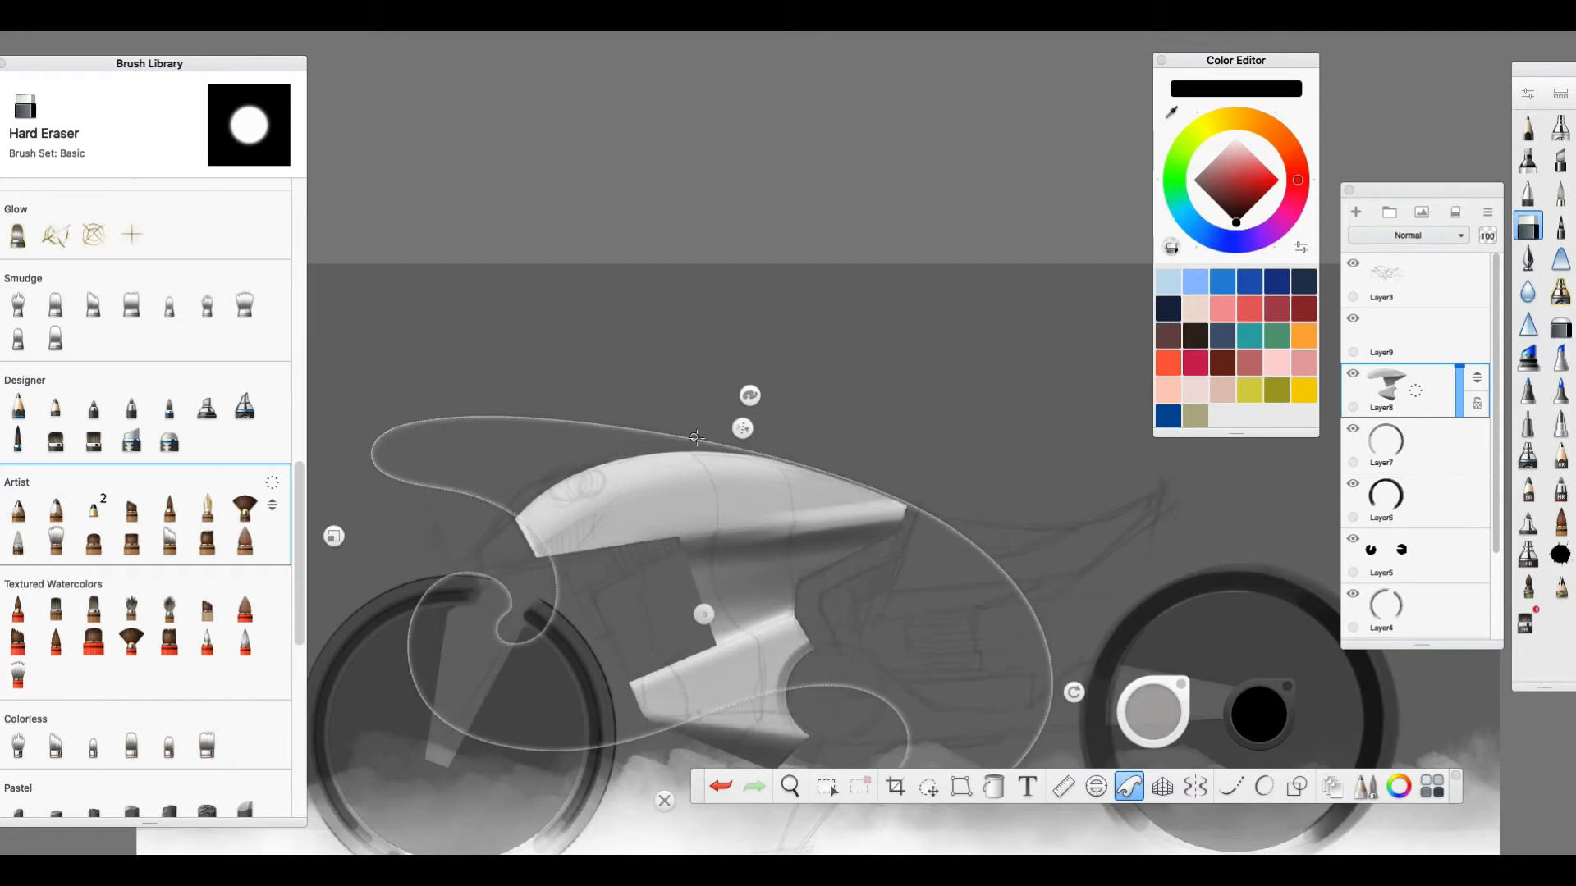
left_click(666, 793)
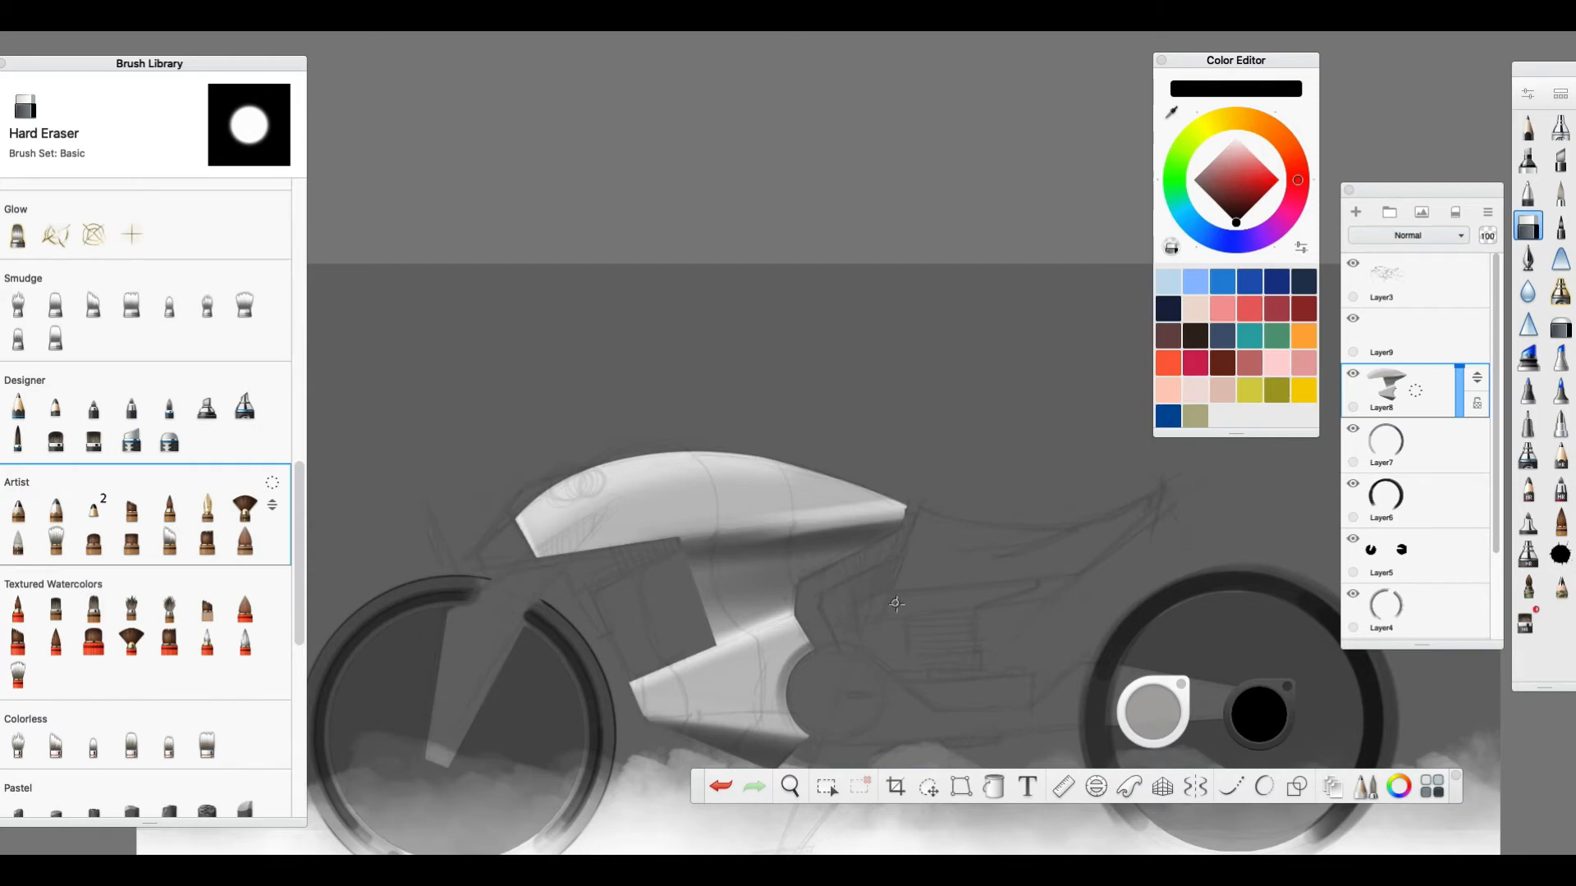
Fill the selected fork, frame, seat and swingarm shapes black on Layer14, lower the layer's opacity to a little over half, and deselect
key("space")
left_click_drag(971, 480, 1193, 426)
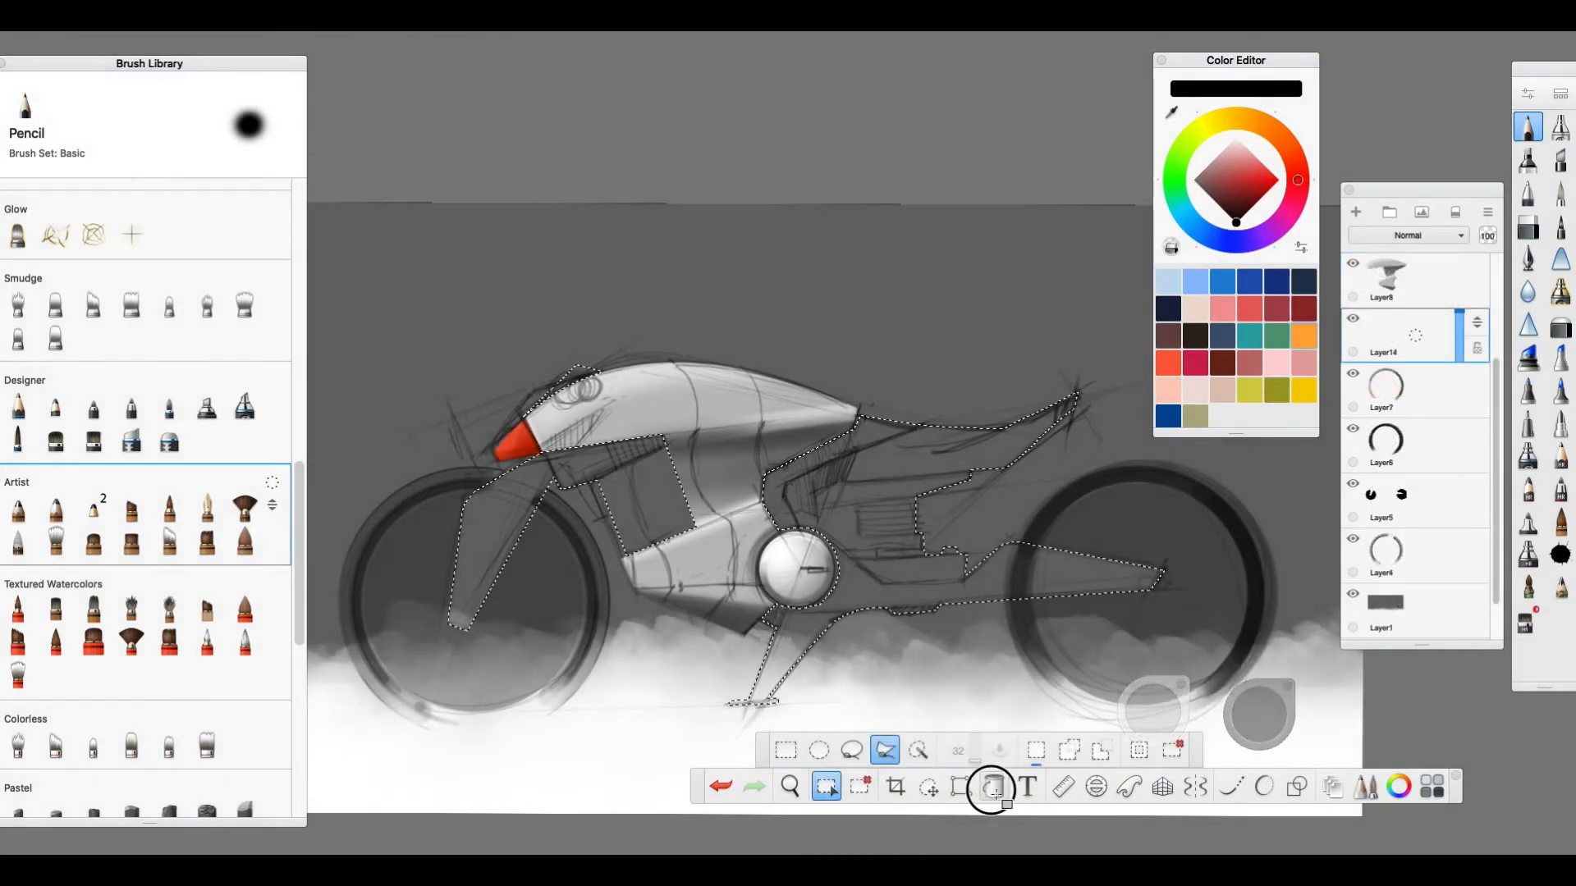
left_click(993, 786)
left_click(965, 569)
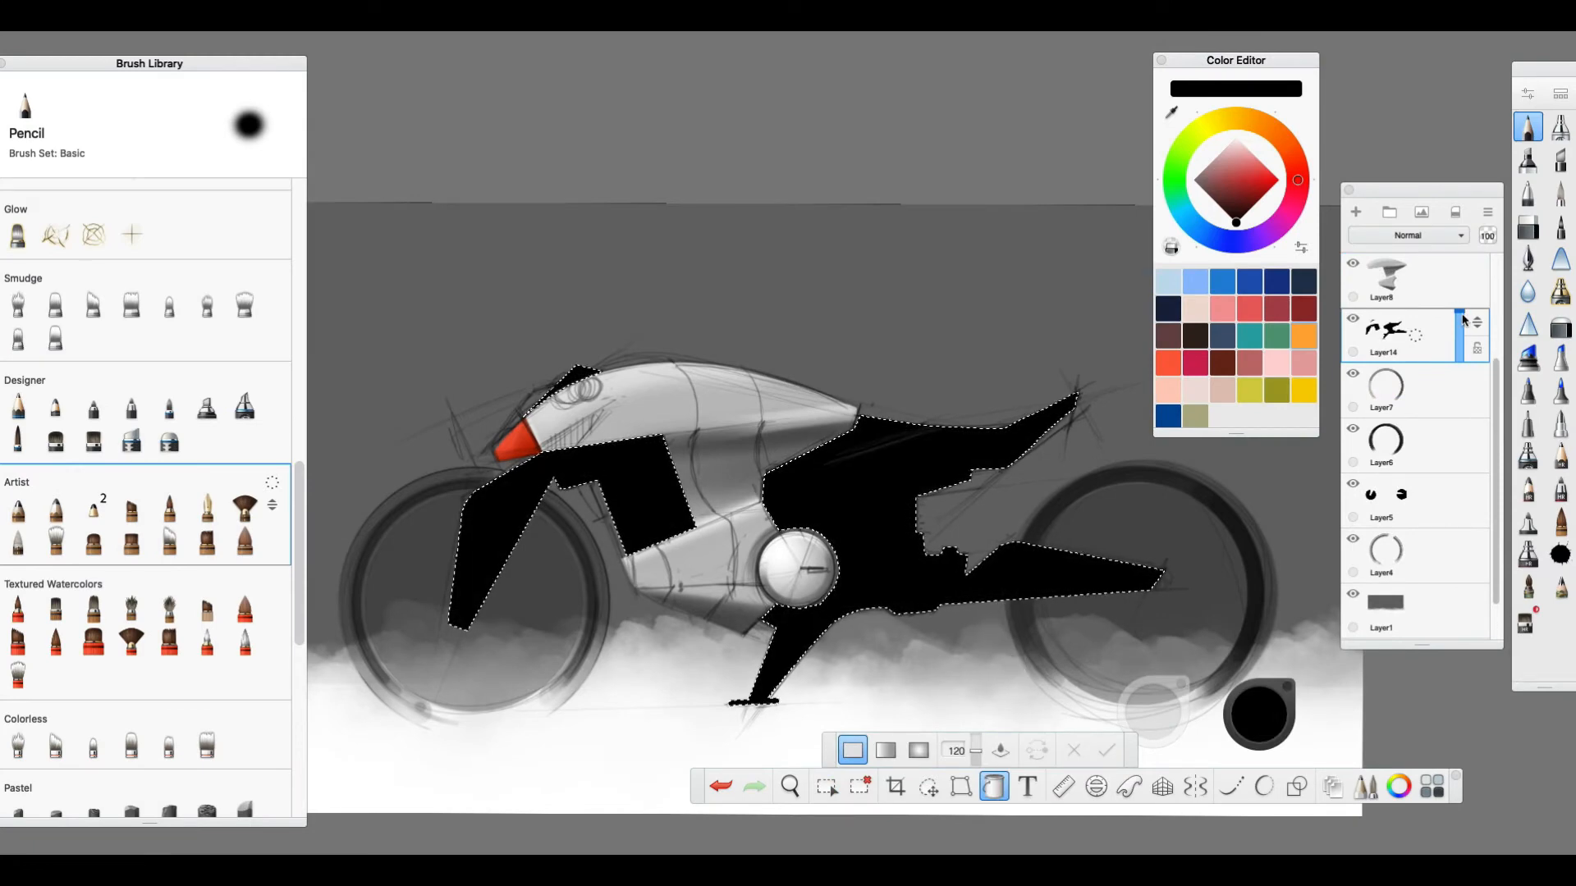
left_click_drag(1462, 321, 1467, 330)
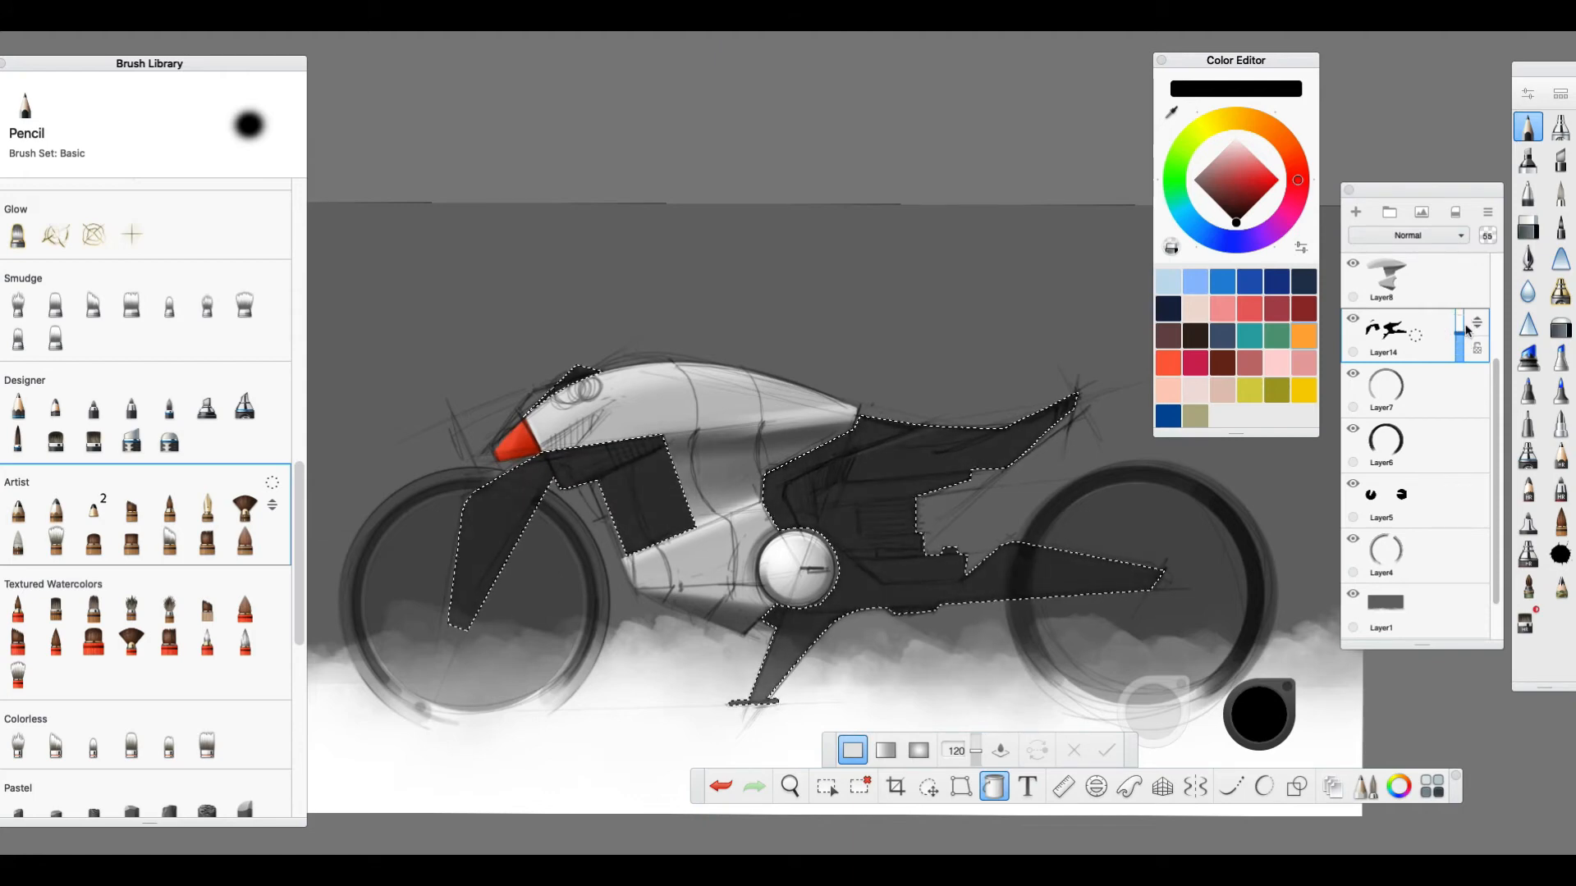
key("super+d")
Airbrush black shading across the upper tank inside the body selection on Layer8
left_click(791, 787)
left_click_drag(781, 669, 917, 662)
key("g")
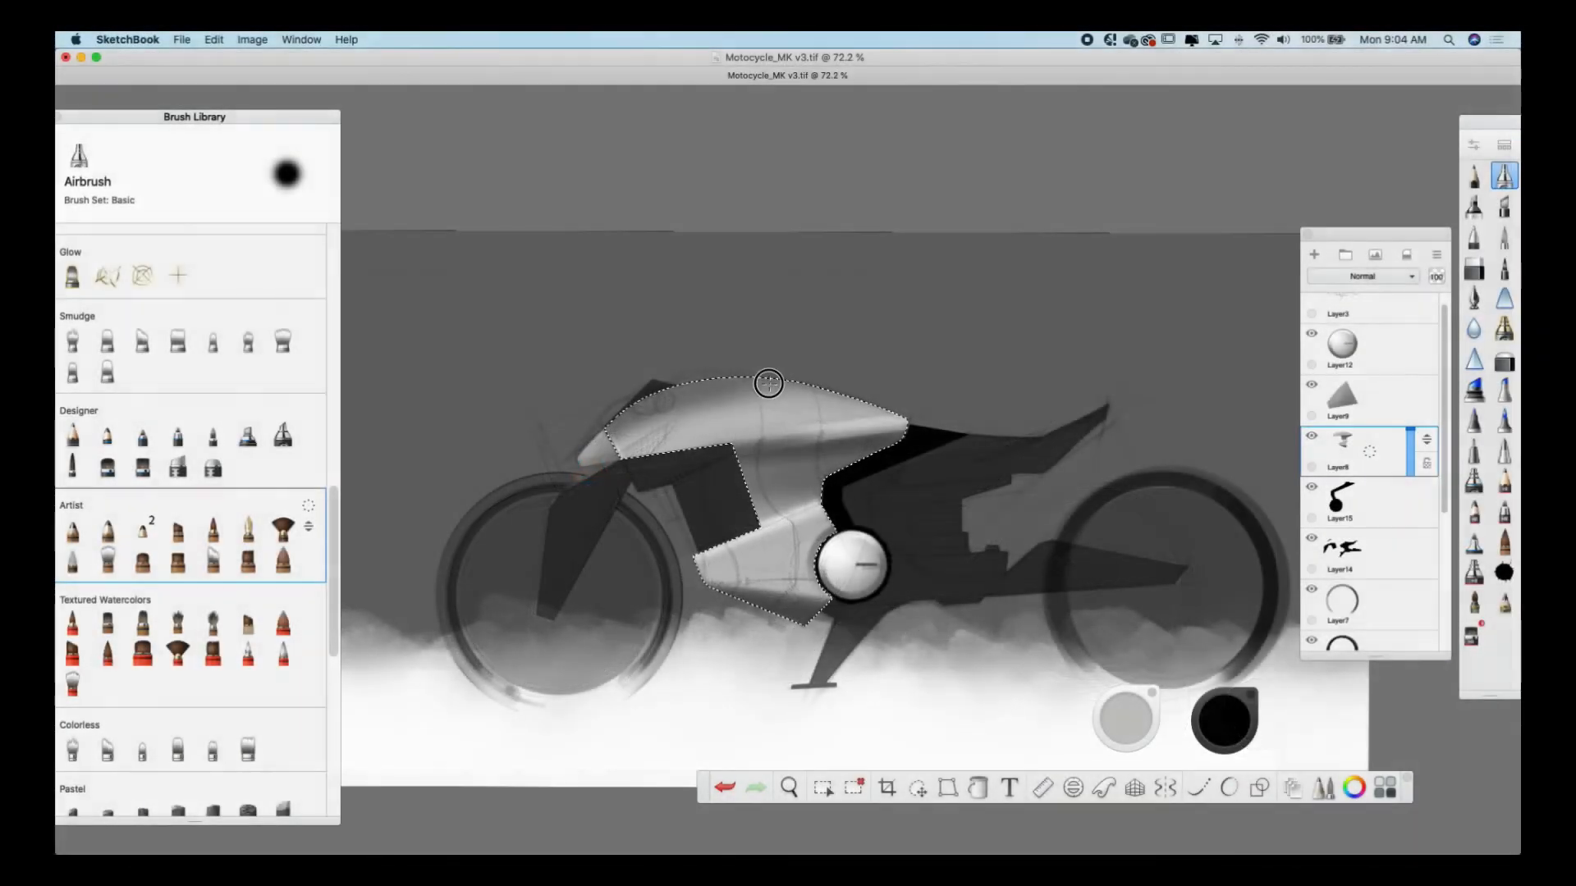
mouse_move(767, 377)
left_mouse_down()
mouse_move(722, 379)
mouse_move(747, 378)
left_mouse_up()
left_click_drag(580, 493, 883, 415)
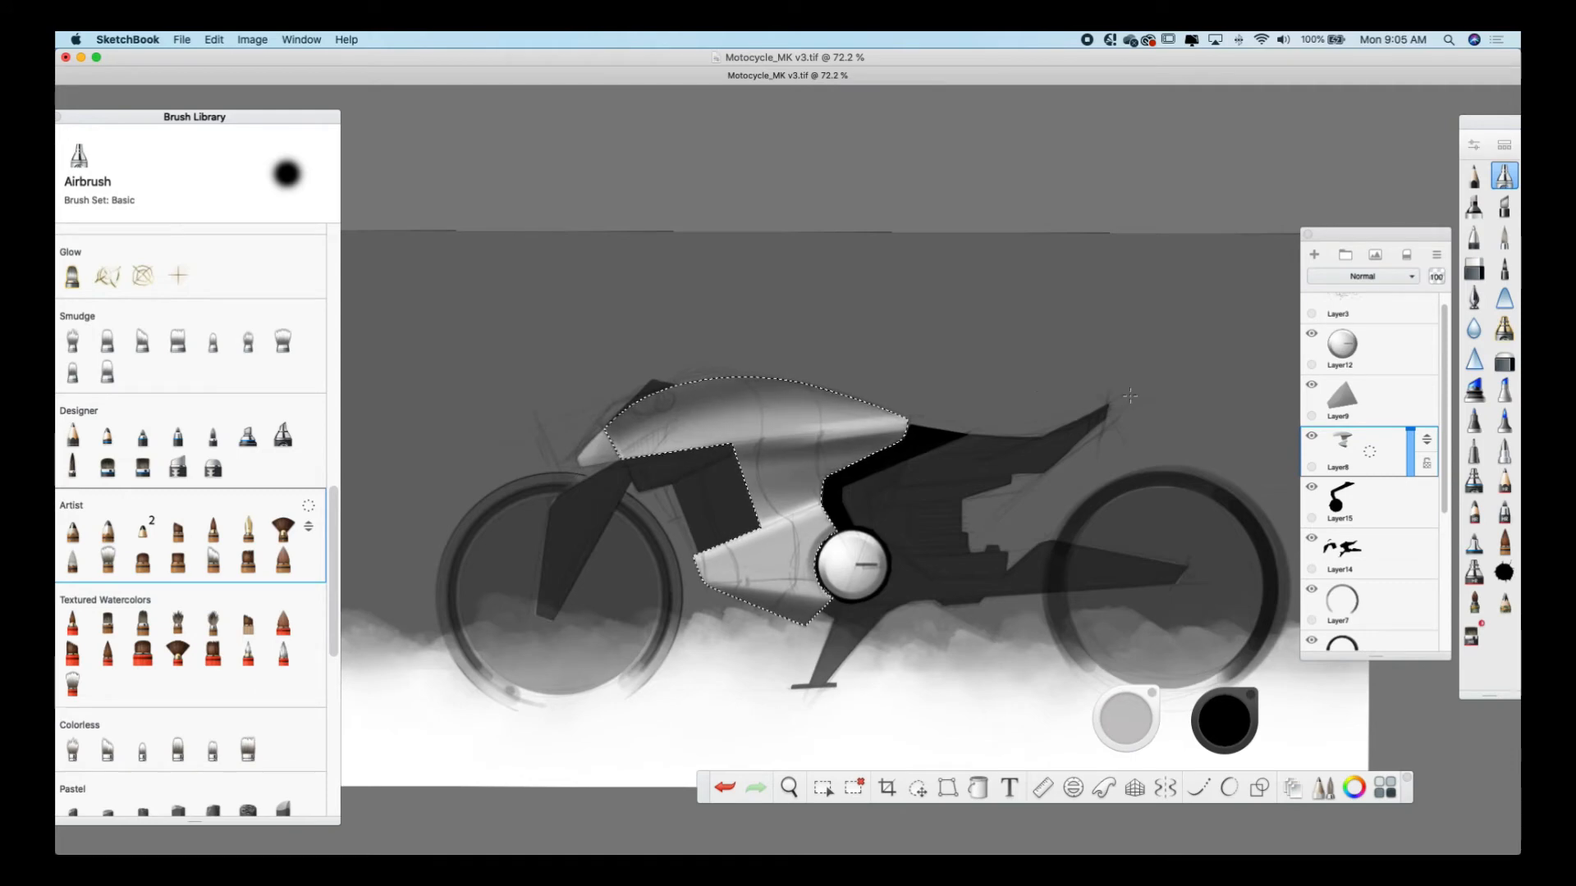
Airbrush a soft white highlight on the rear of the tank and adjust the brush size
left_click(1221, 723)
left_click(1221, 598)
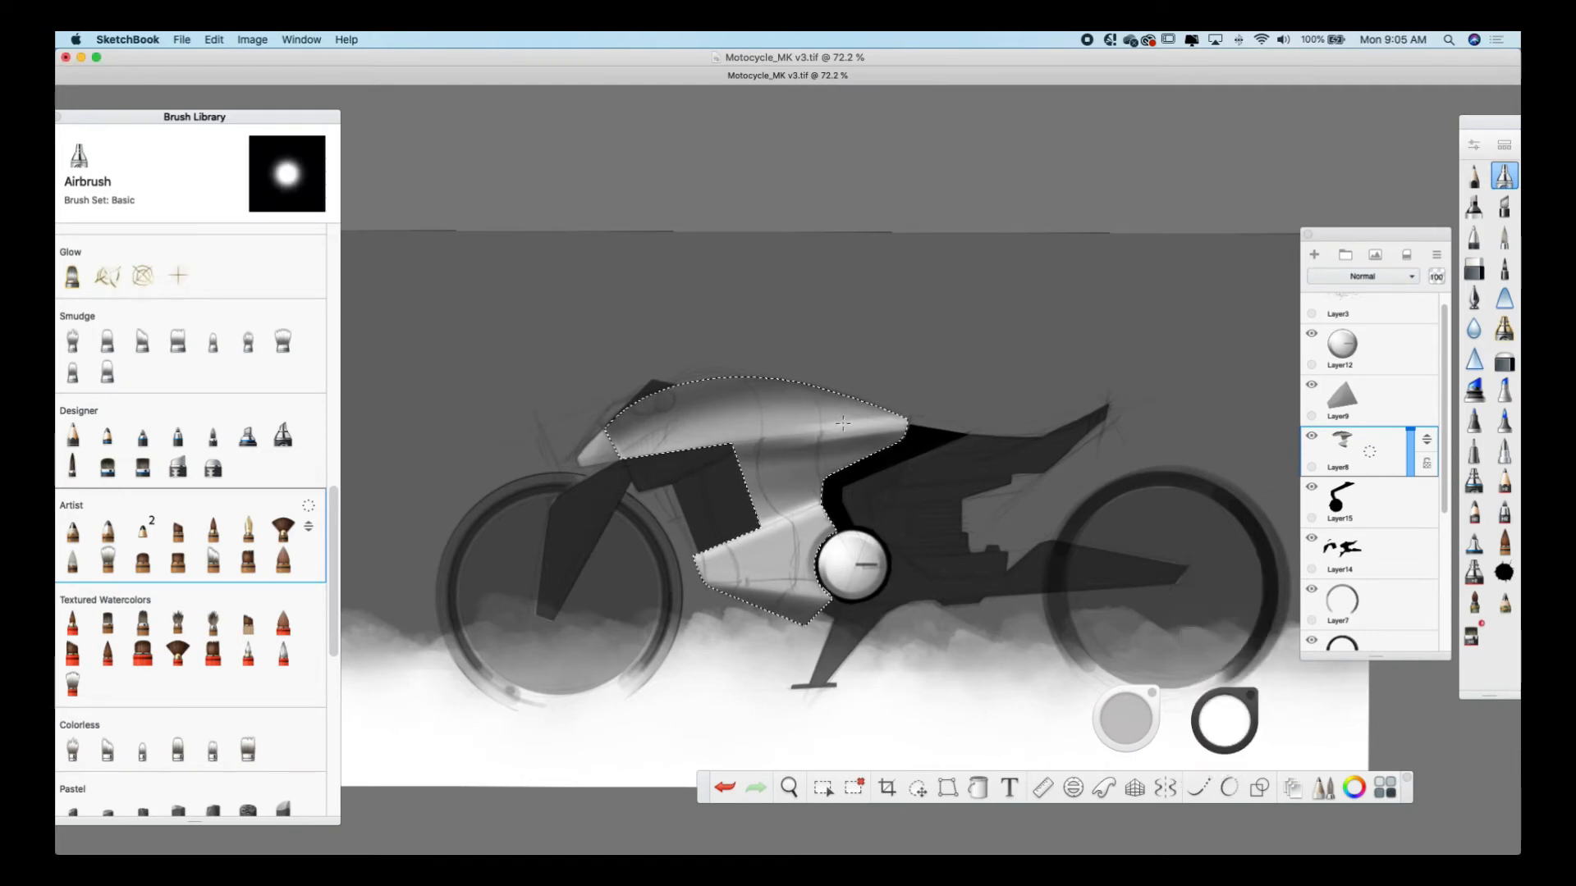
left_click_drag(818, 430, 822, 431)
left_click_drag(1126, 720, 656, 731)
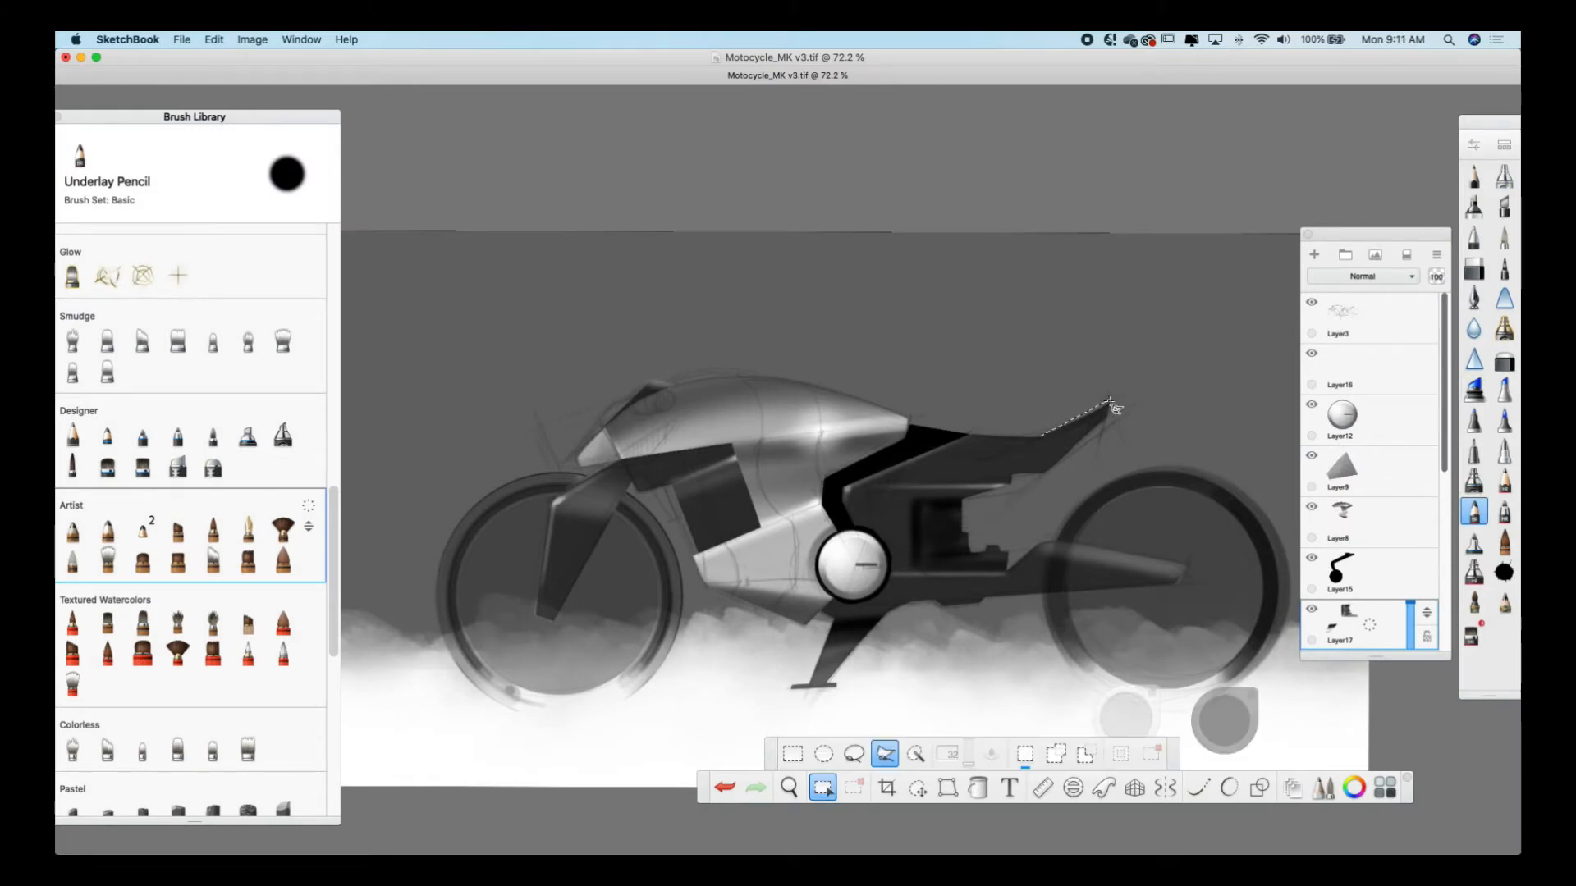
Outline the tail section with the polyline selection and fill it yellow on a new layer above Layer12
left_click(1108, 404)
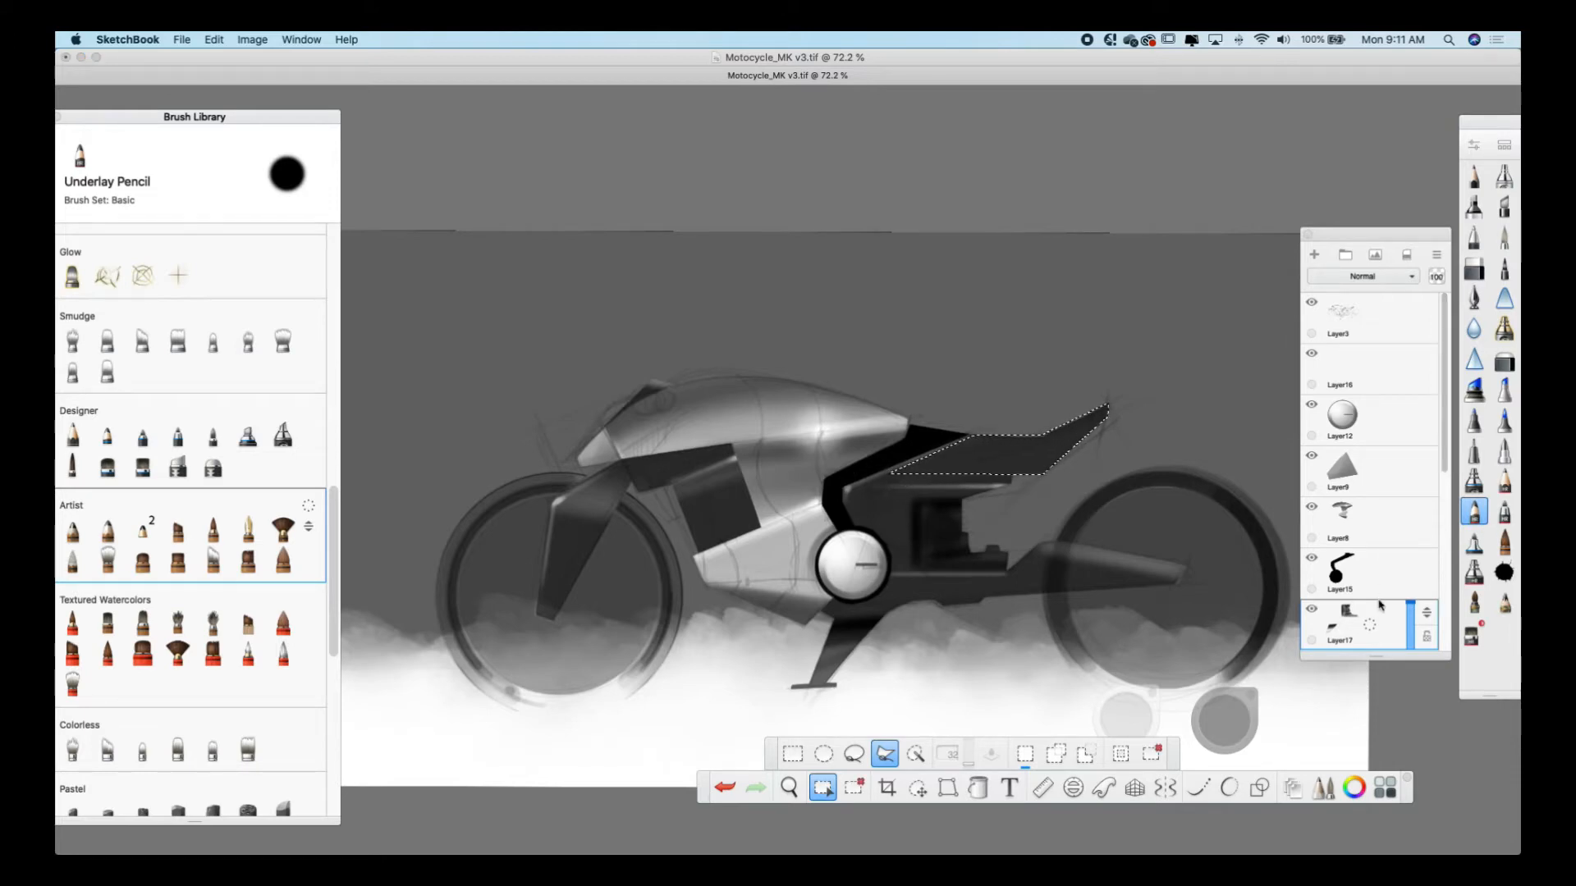
left_click(1443, 482)
left_click_drag(1443, 491, 1443, 453)
left_click_drag(1443, 454, 1443, 417)
left_click(1383, 472)
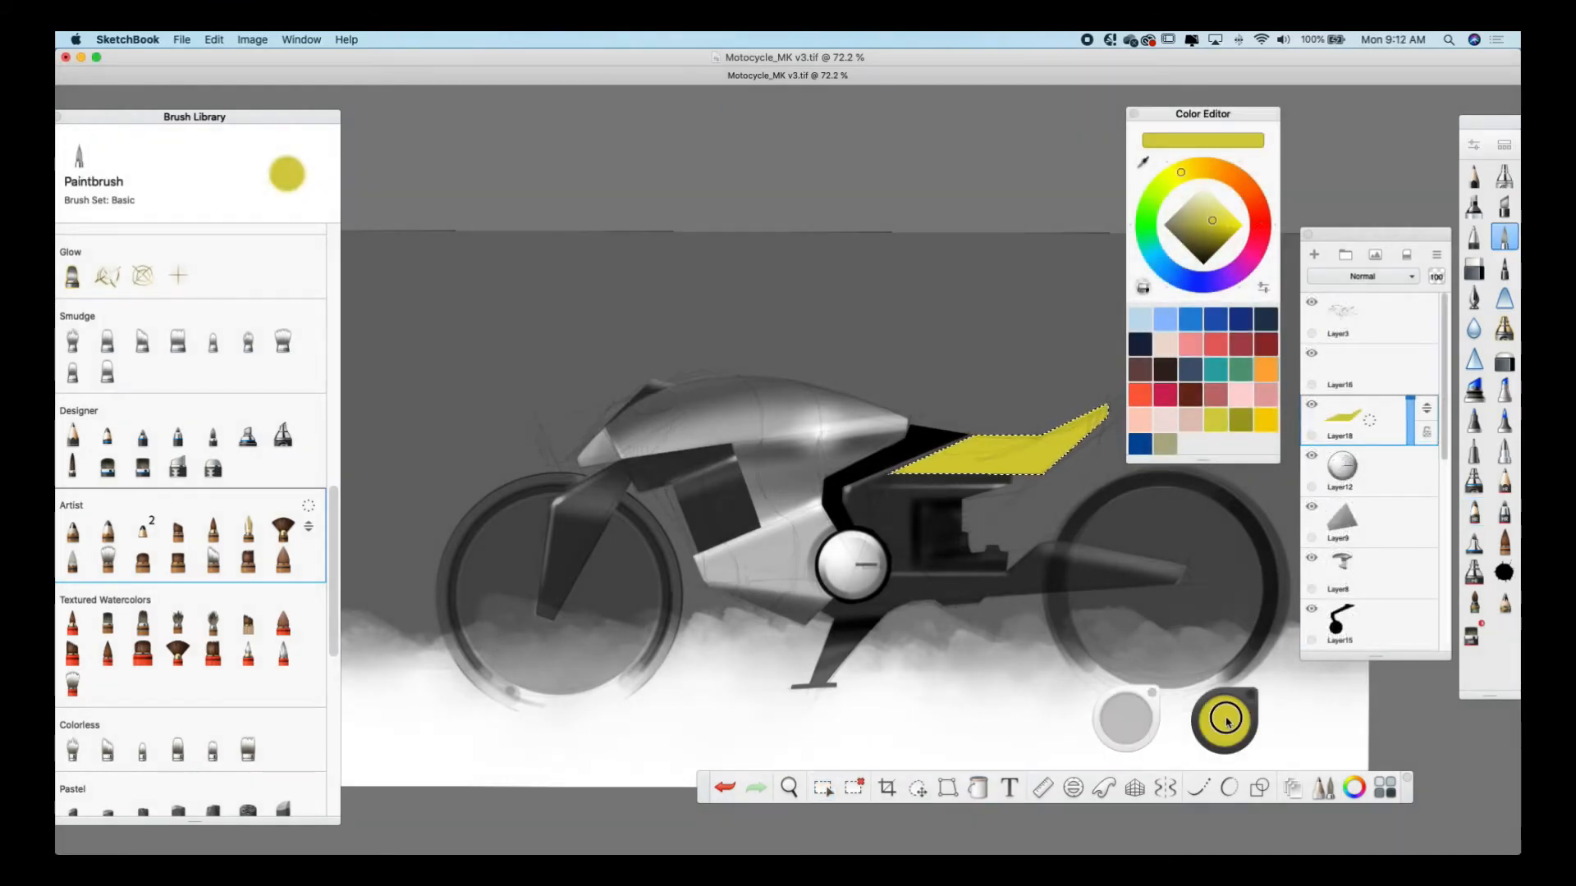
Paint dark olive shading and pale cream highlights on the yellow tail section, then close the colour editor and deselect
left_click_drag(1228, 722, 1227, 768)
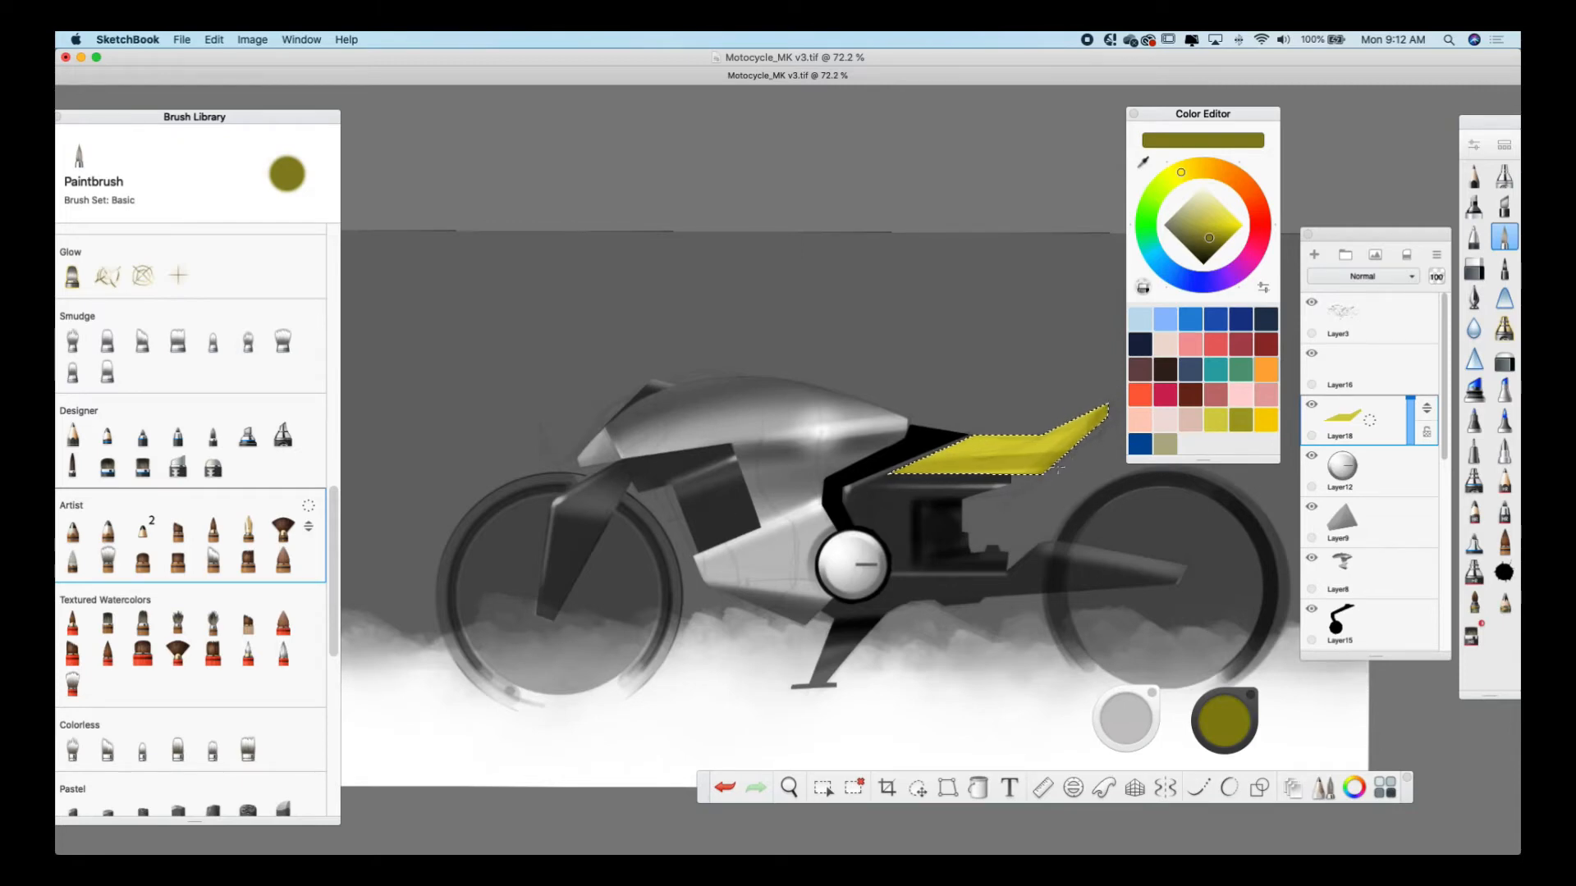
left_click_drag(1220, 719, 1198, 476)
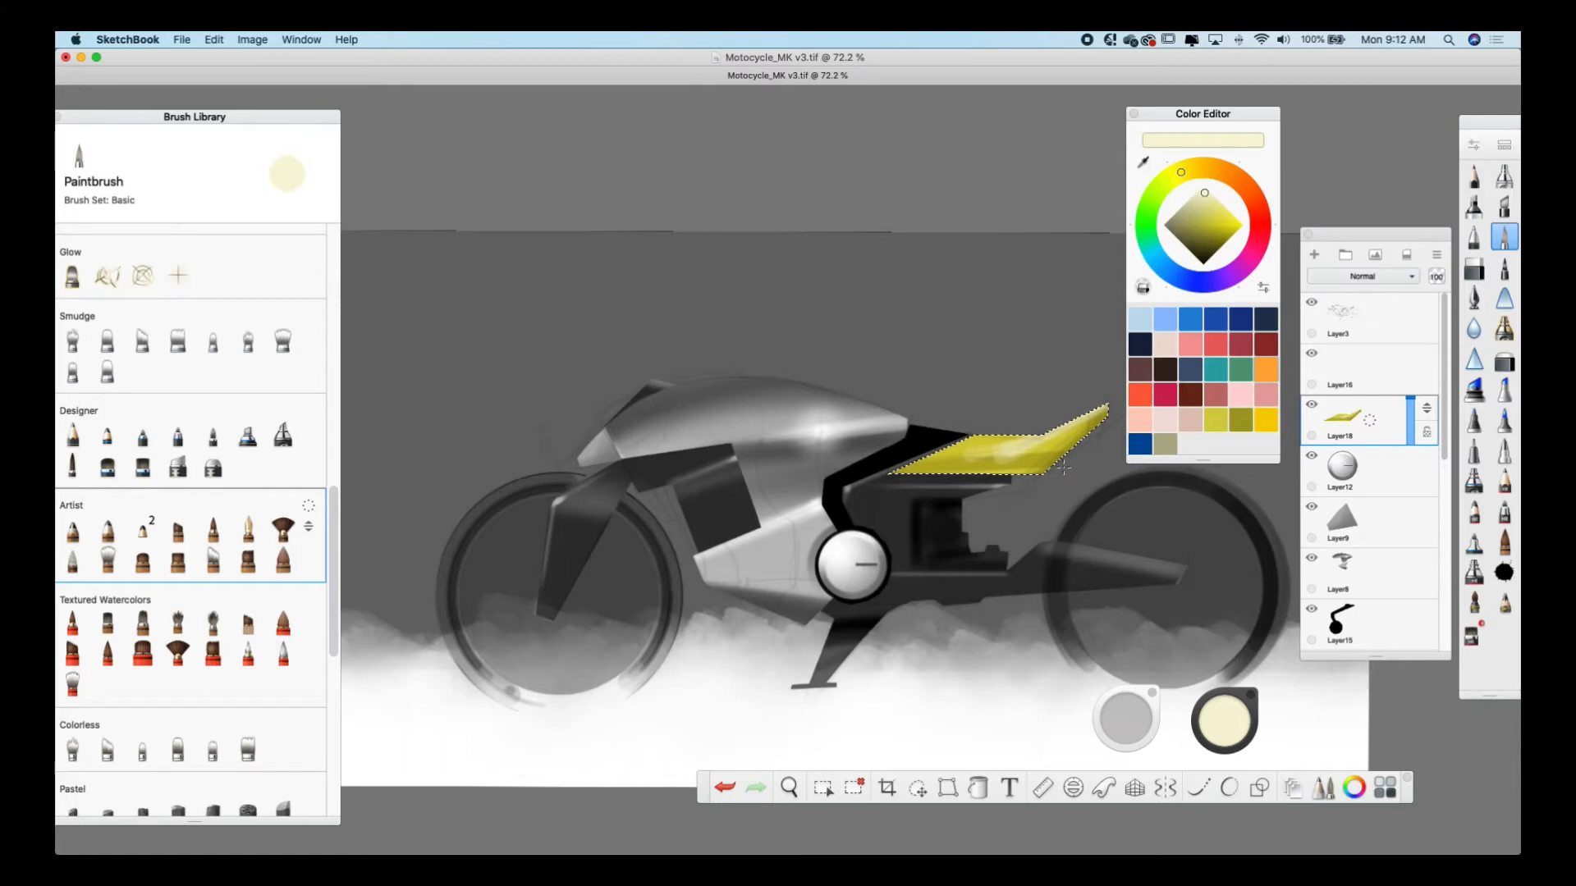
left_click(1134, 113)
key("super+d")
Paint black around the outer edge of the rear tyre on Layer6, following the ellipse guide
key("r")
left_click_drag(550, 564, 565, 607)
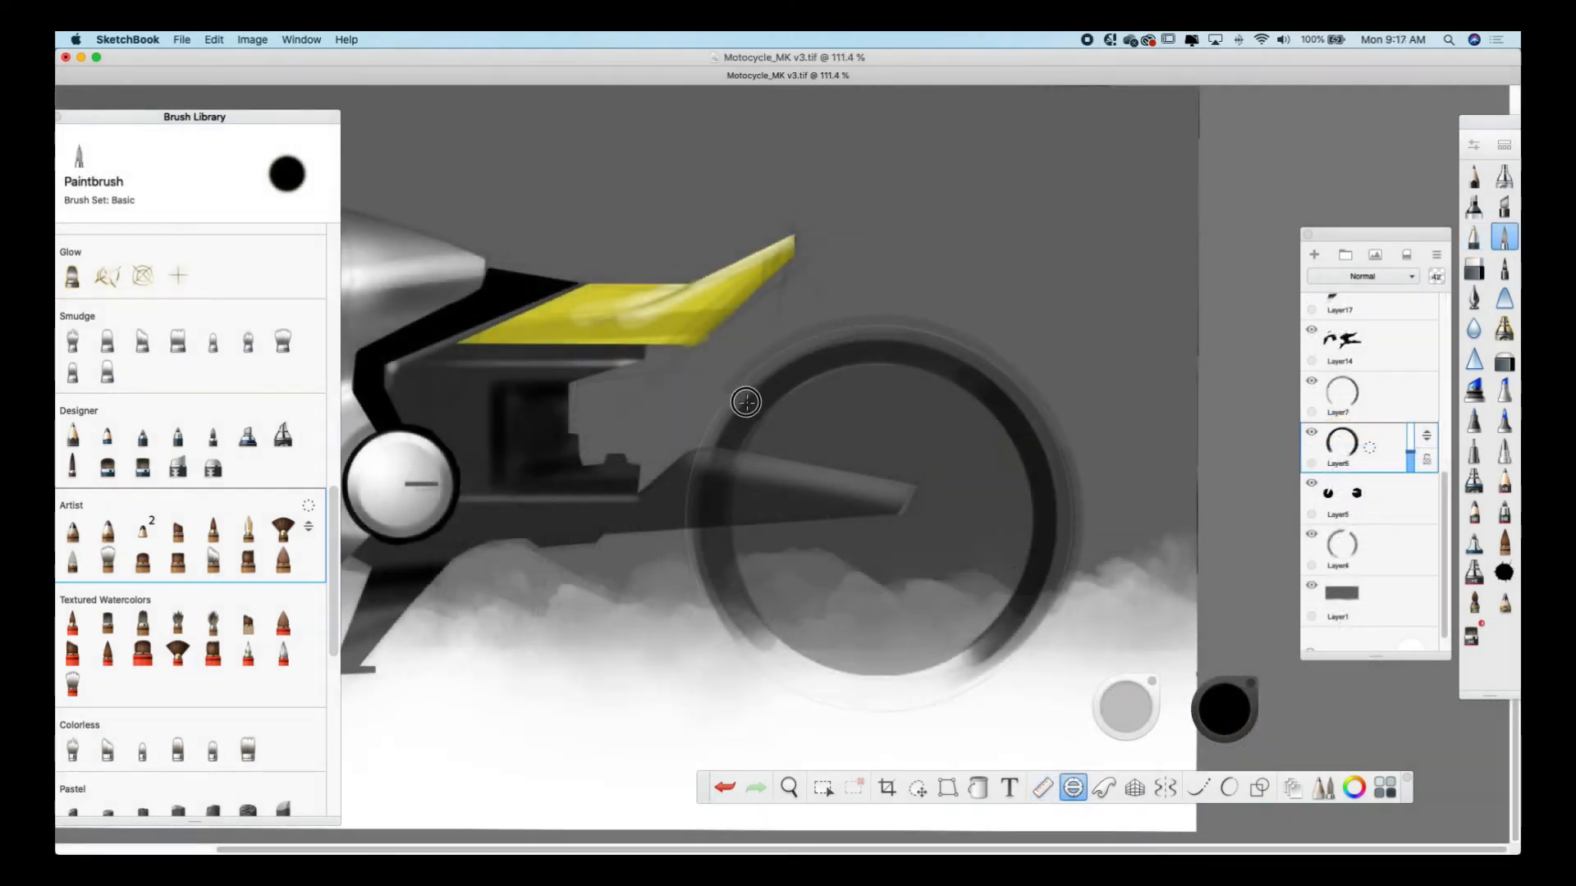
mouse_move(716, 451)
left_mouse_down()
mouse_move(823, 358)
mouse_move(1059, 609)
left_mouse_up()
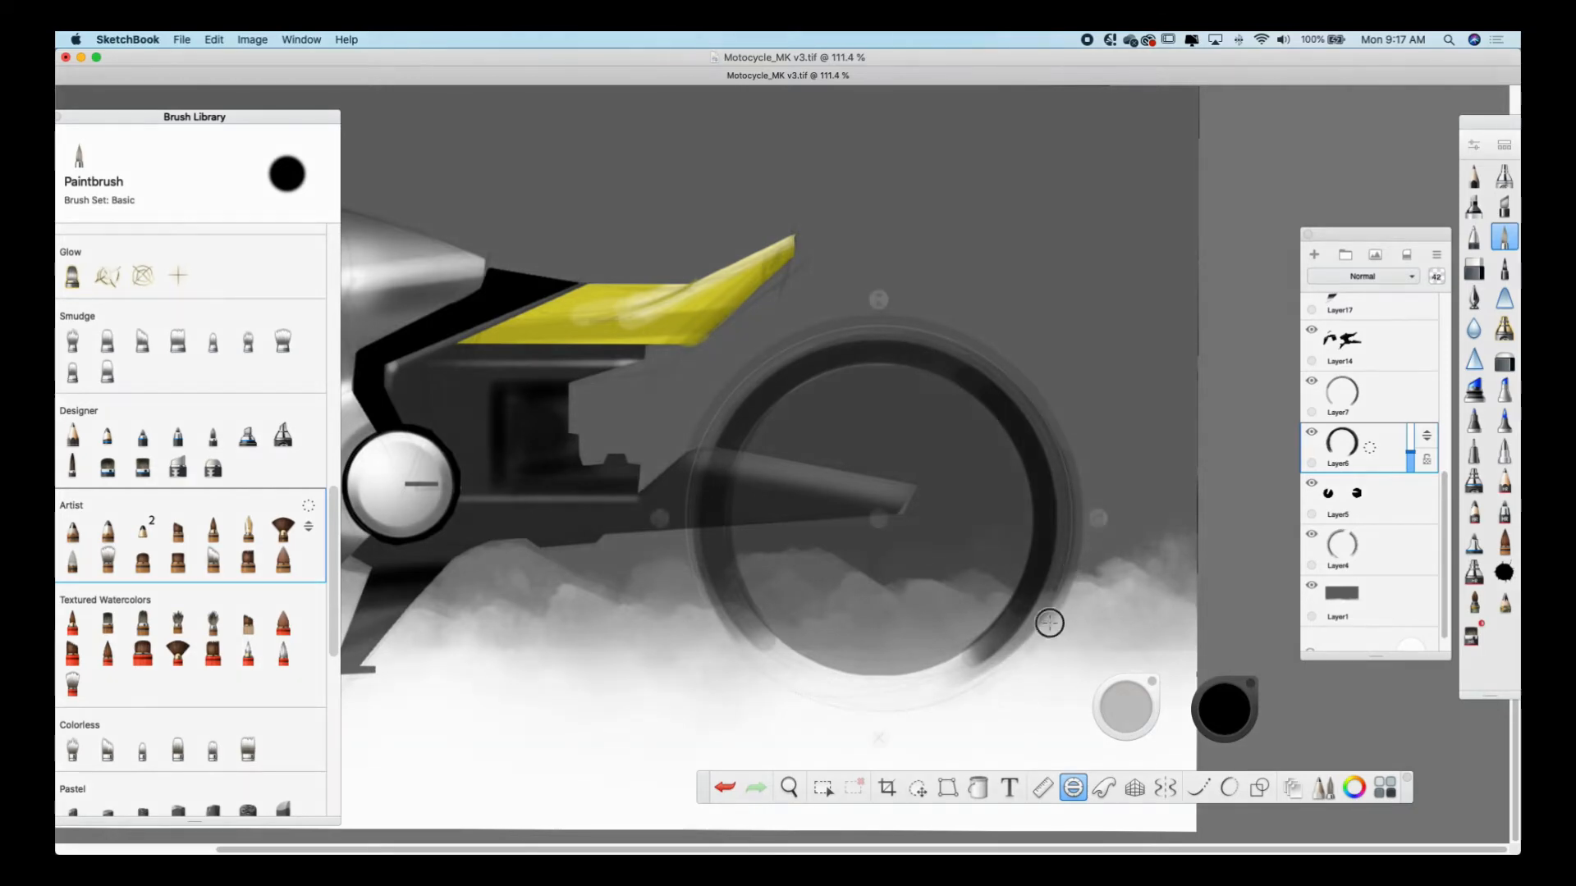
Shrink the ellipse guide to the rear tyre's inner edge and trace it in white with the Shut / Parting Lines brush
left_click_drag(659, 520, 690, 519)
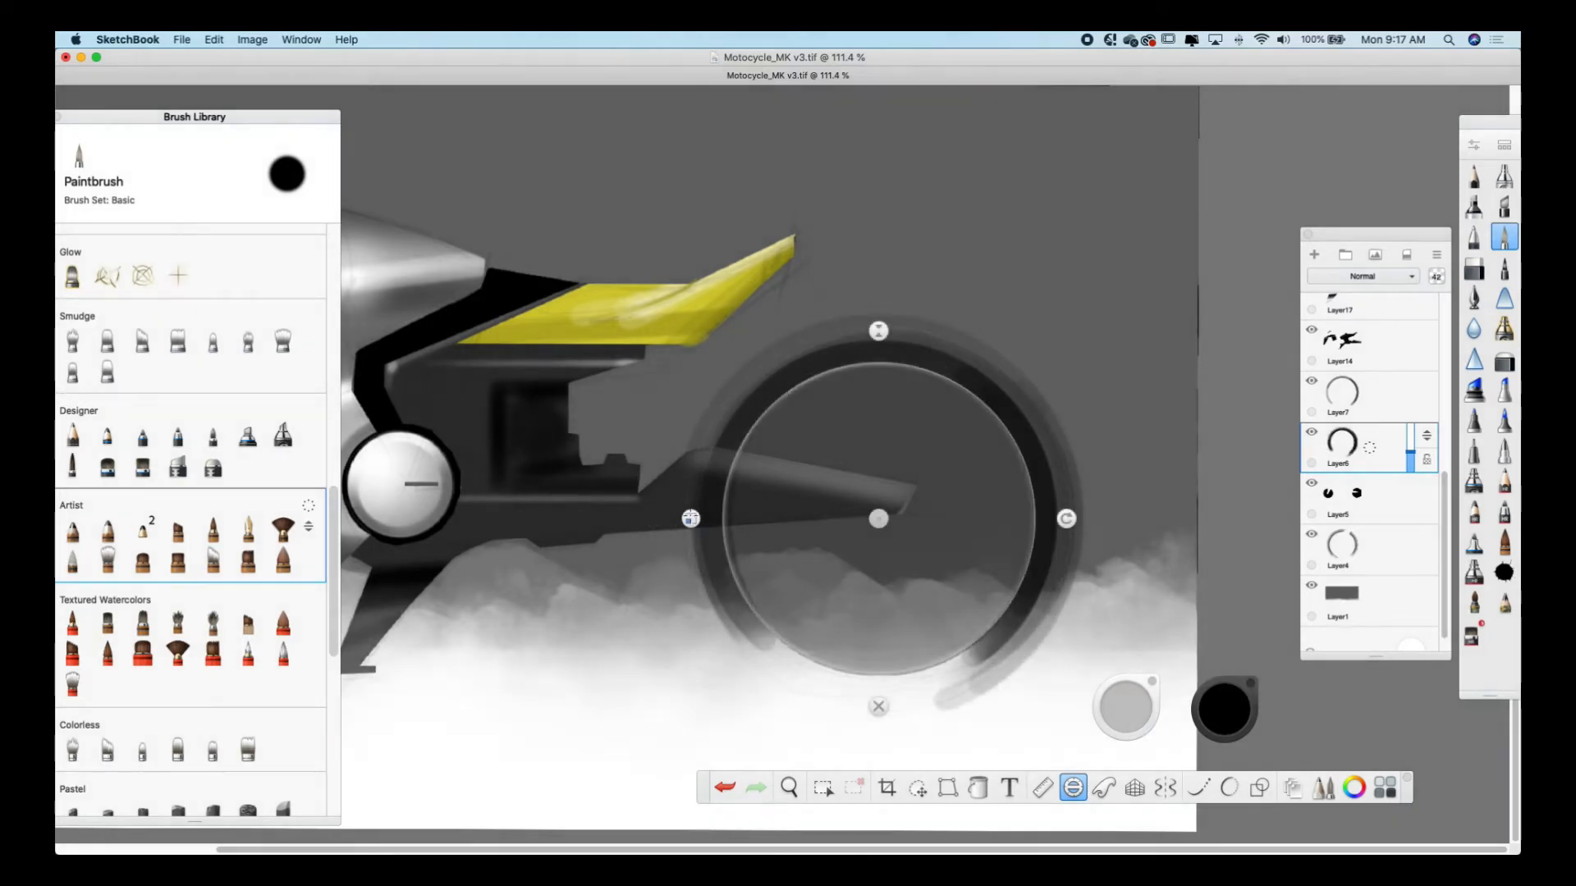
left_click(1218, 706)
left_click(1219, 606)
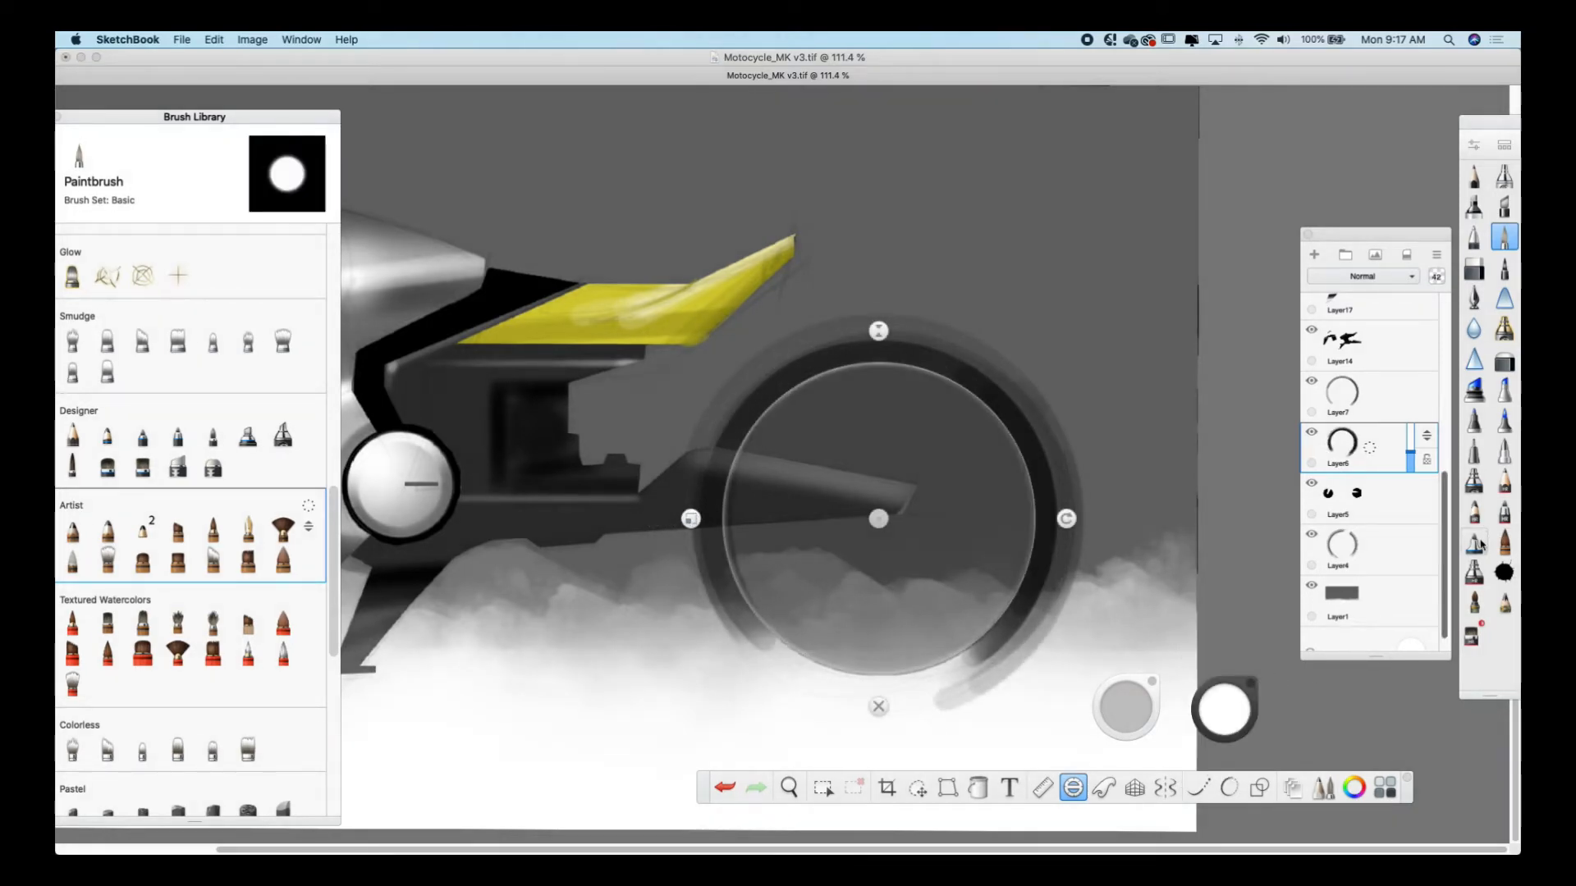
left_click(1504, 512)
mouse_move(1036, 493)
left_mouse_down()
mouse_move(1031, 454)
mouse_move(752, 464)
mouse_move(750, 449)
mouse_move(1006, 431)
left_mouse_up()
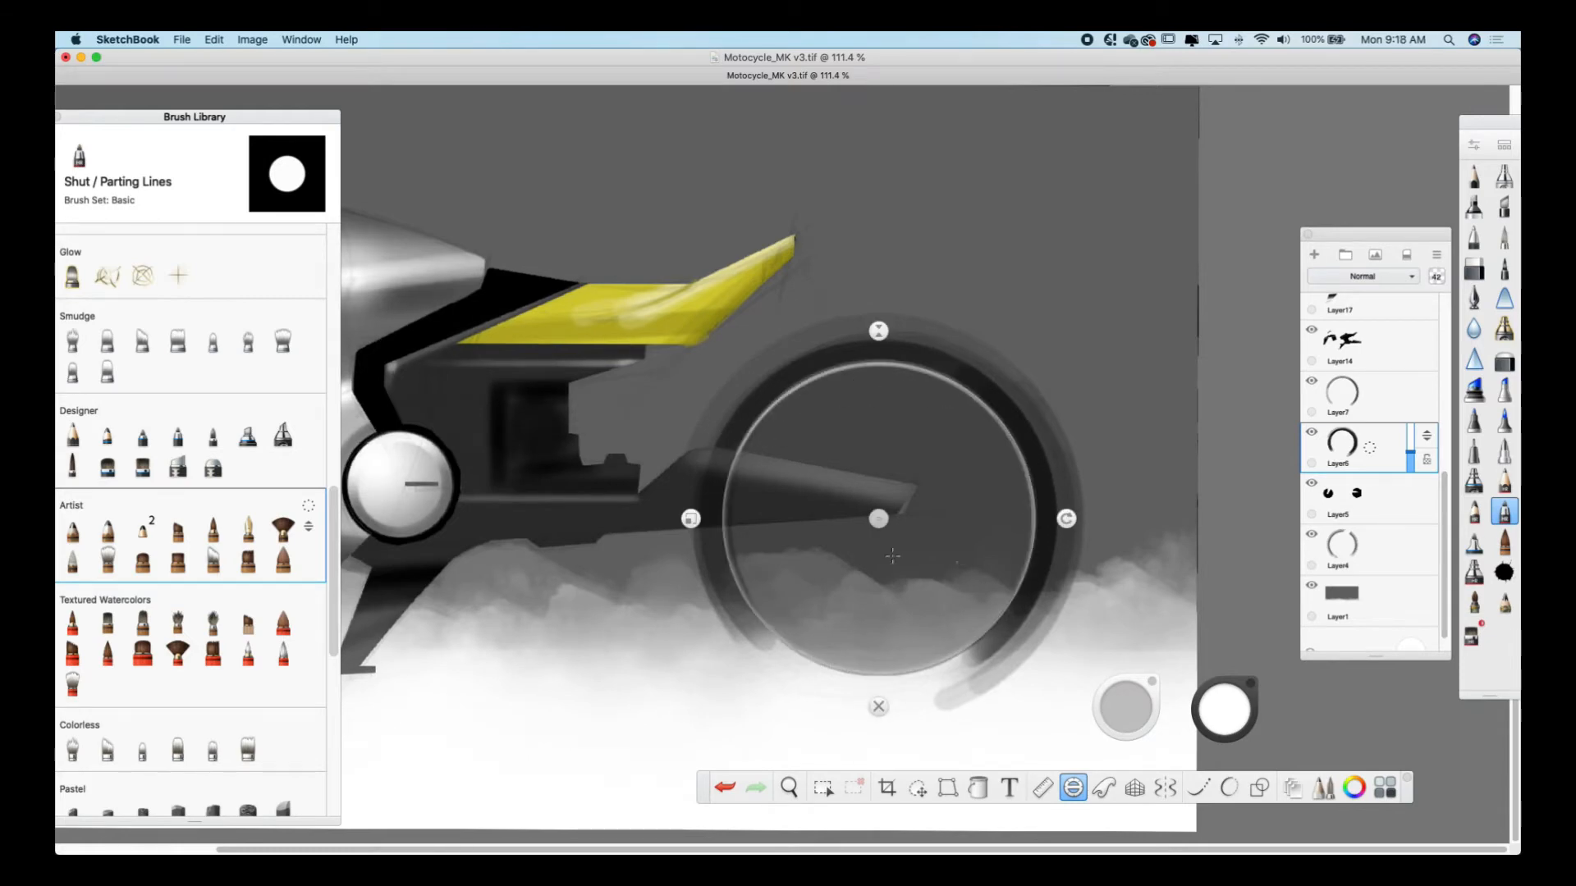
Shrink the ellipse guide just inside the white rim line, switch to the Ink Brush, and add a new layer above Layer5
left_click_drag(691, 518, 700, 517)
left_click(1506, 544)
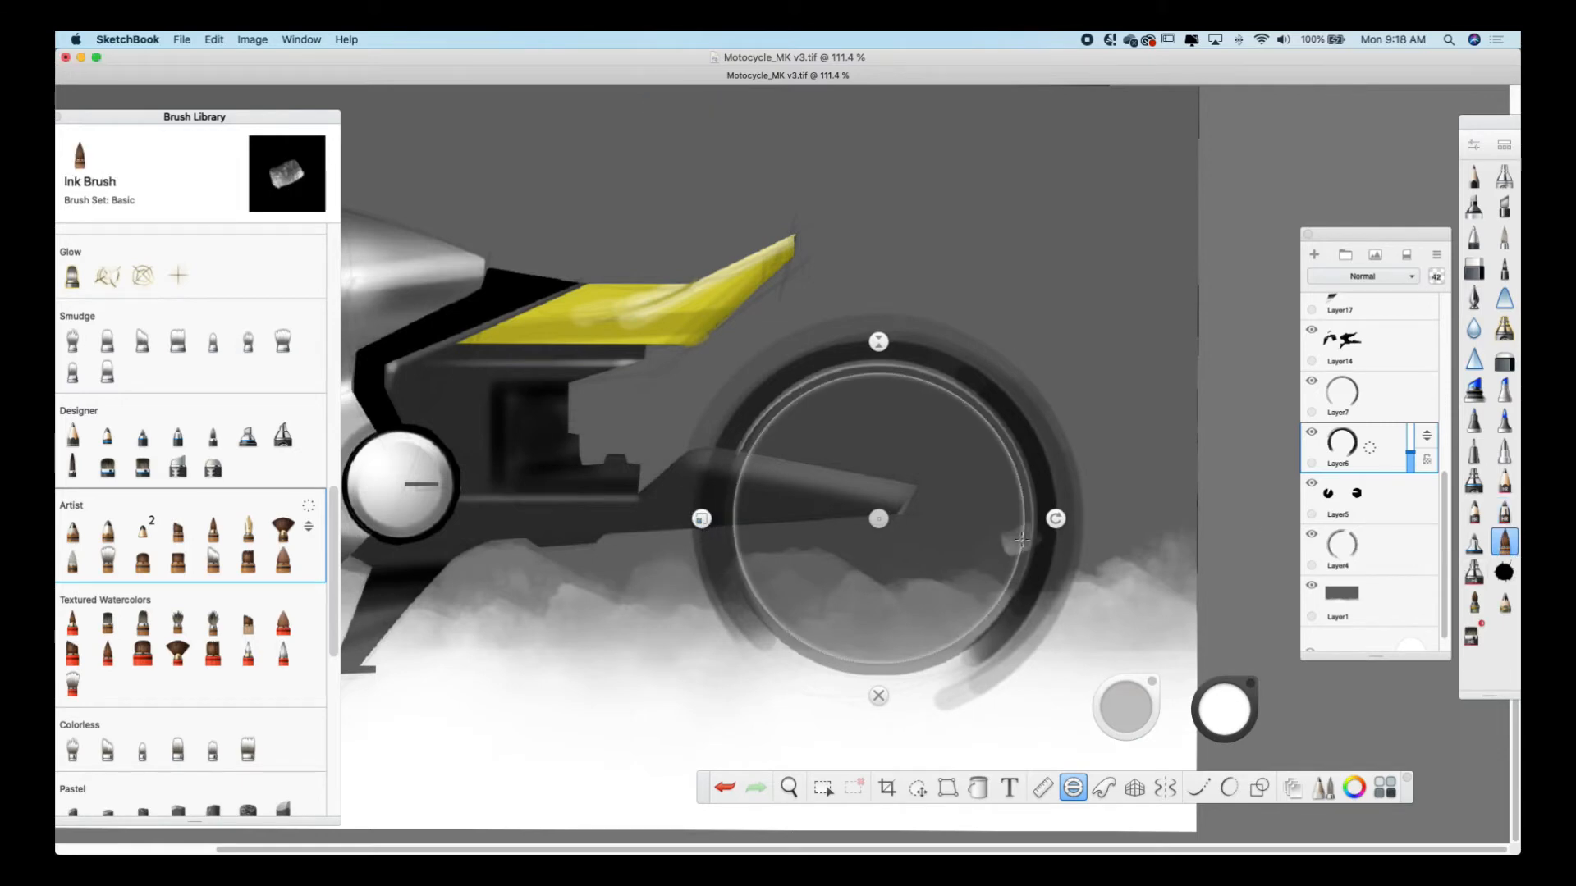
left_click(1400, 505)
key("super+shift+n")
Try a broad white ink stroke around the rear rim and undo it
mouse_move(985, 612)
left_mouse_down()
mouse_move(1014, 442)
mouse_move(754, 435)
left_mouse_up()
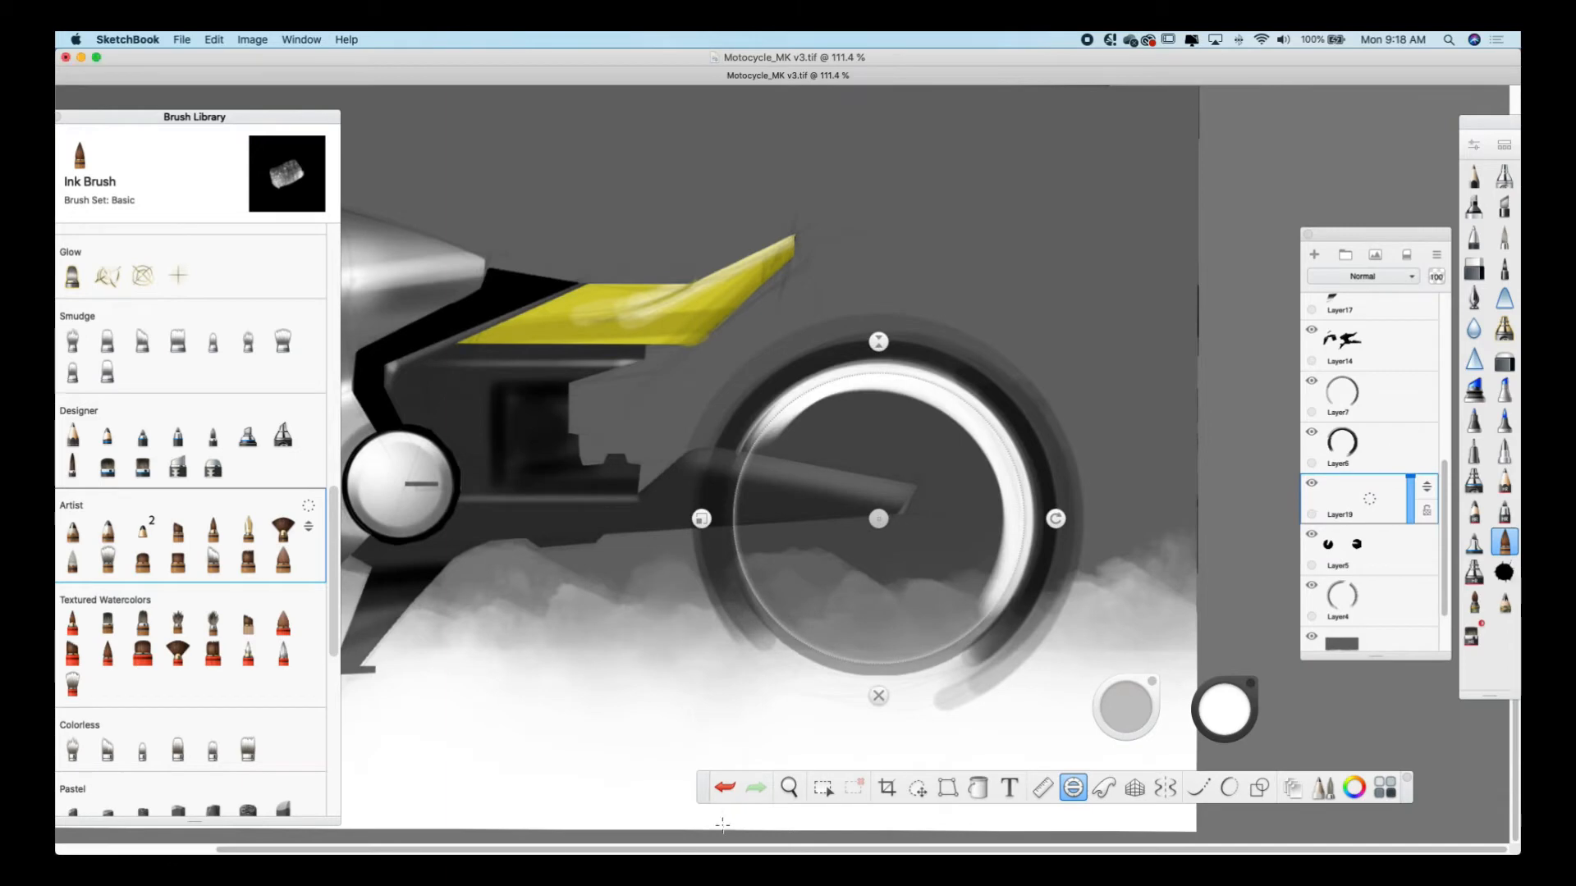
left_click(723, 788)
Ink a thinner light grey rim around the rear wheel with a smaller brush along the ellipse guide, and close the guide
left_click_drag(1127, 715, 851, 739)
left_click(1224, 710)
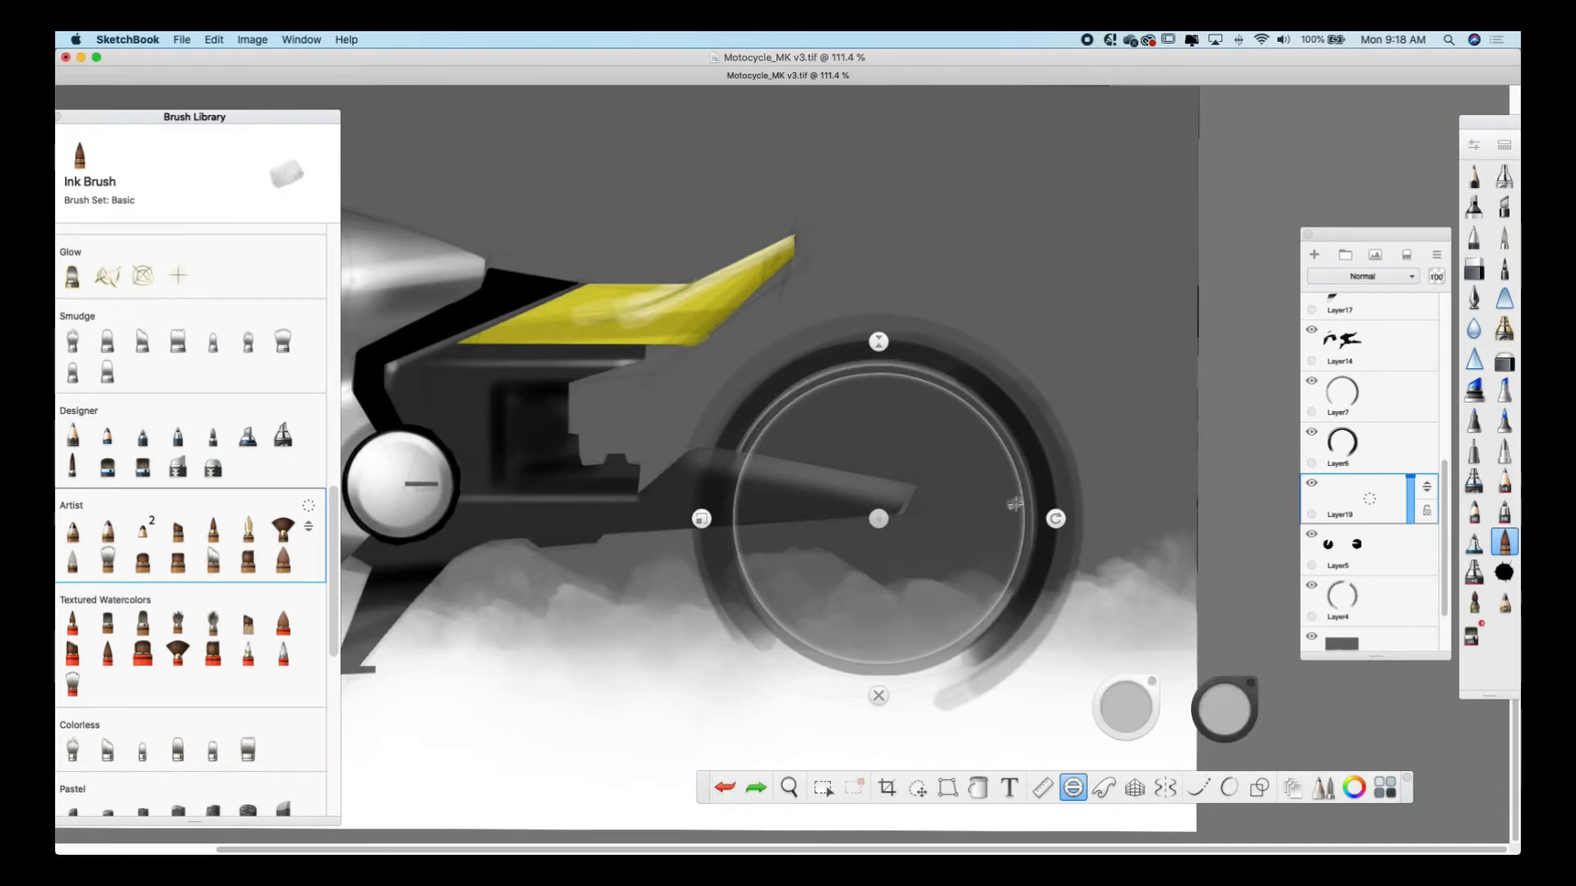
mouse_move(851, 374)
left_mouse_down()
mouse_move(1003, 436)
mouse_move(841, 375)
left_mouse_up()
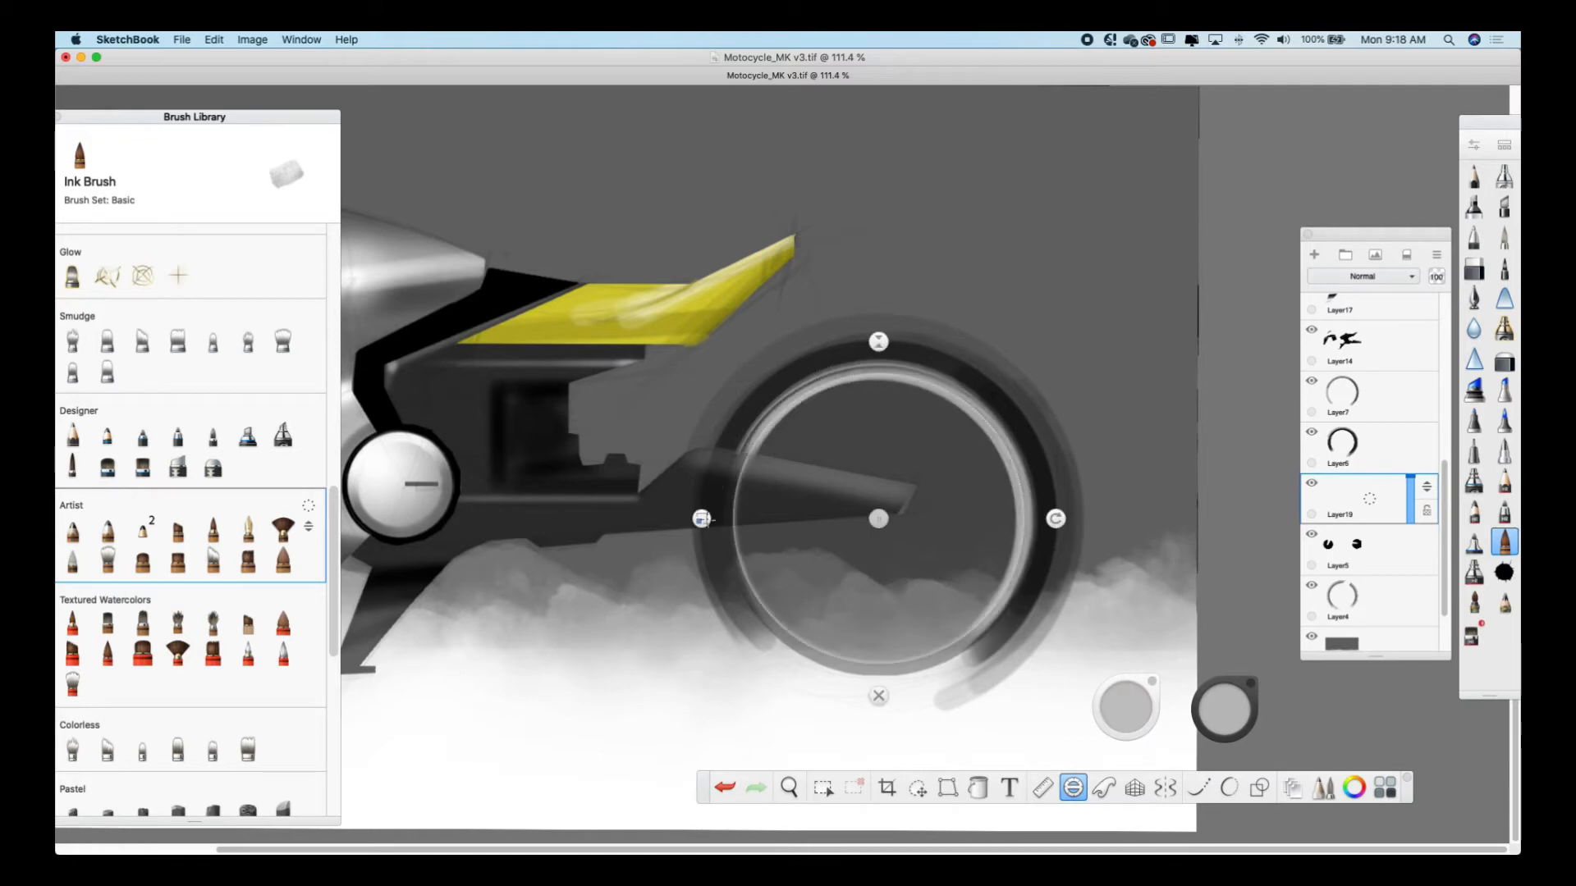
mouse_move(750, 527)
left_mouse_down()
mouse_move(820, 380)
mouse_move(998, 610)
left_mouse_up()
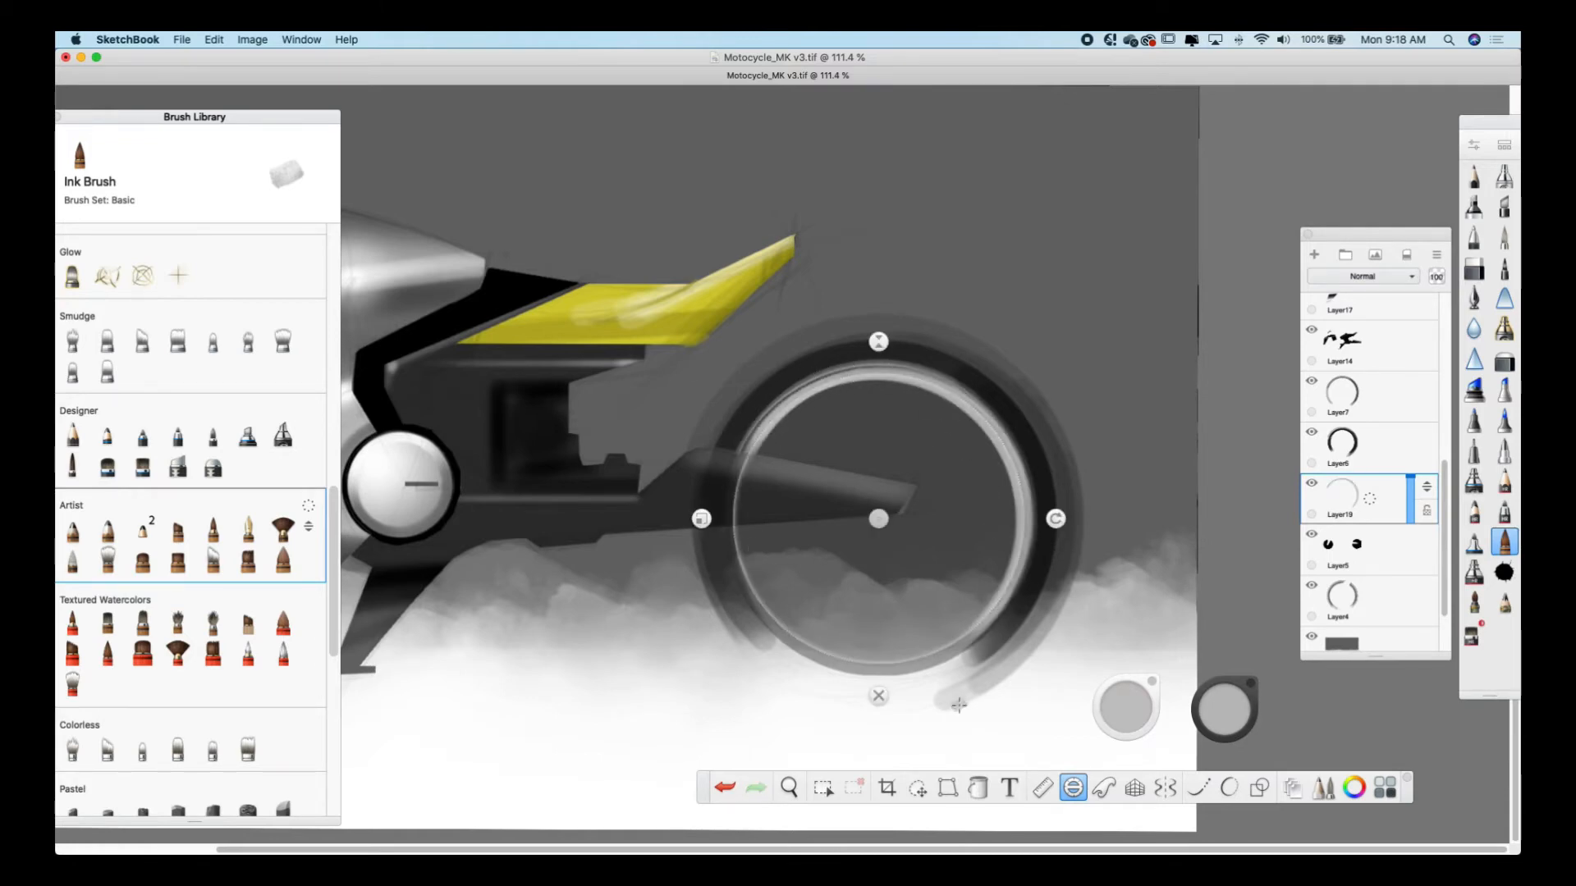
left_click(878, 696)
key("Tab")
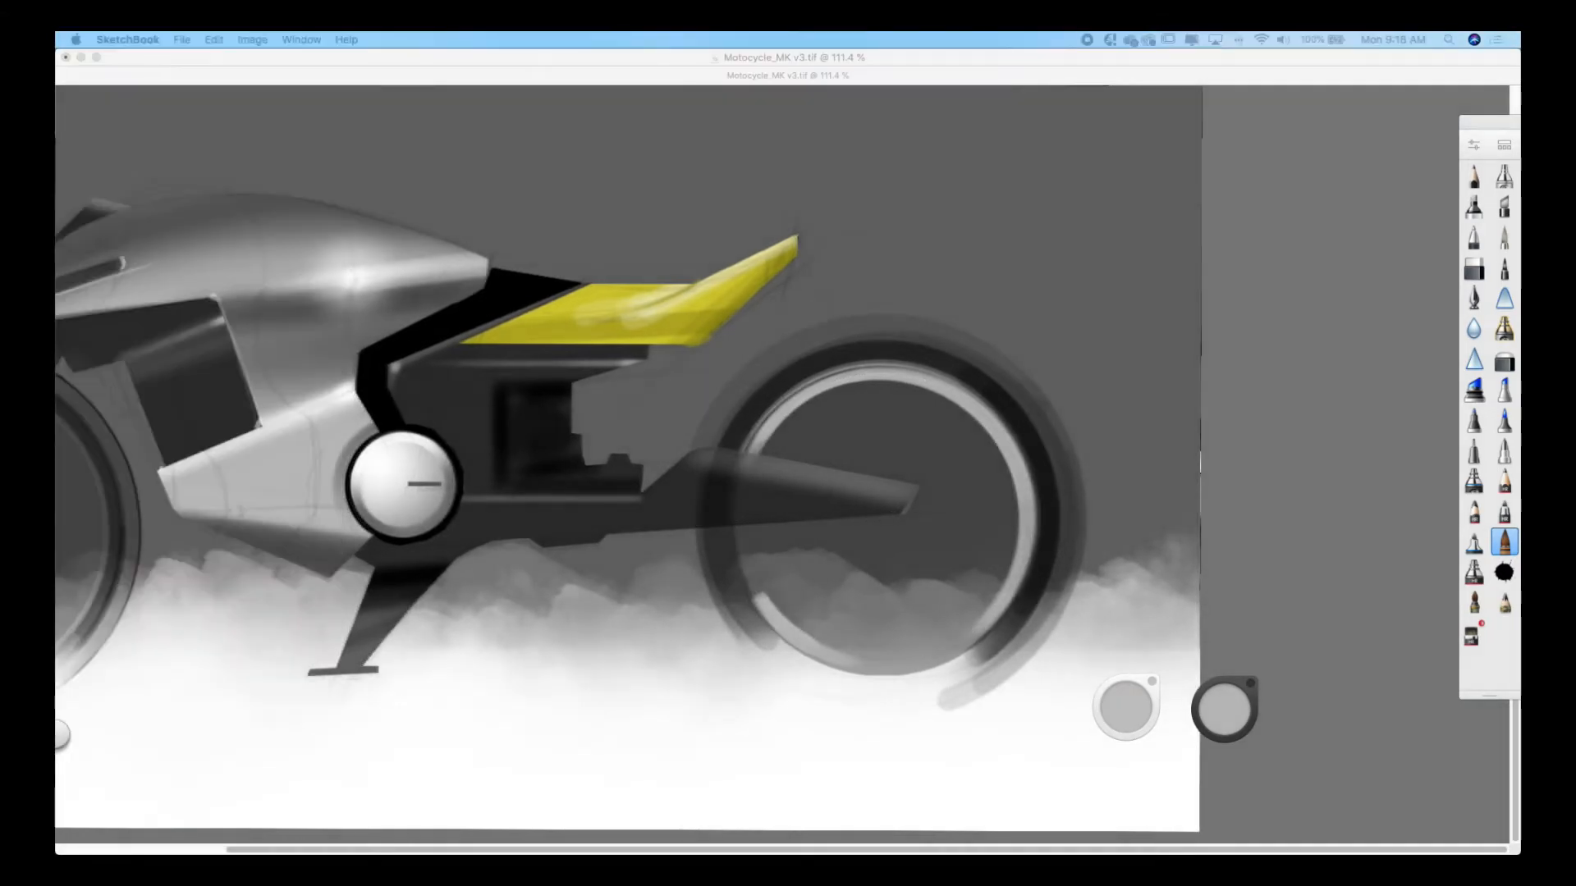
key("Tab")
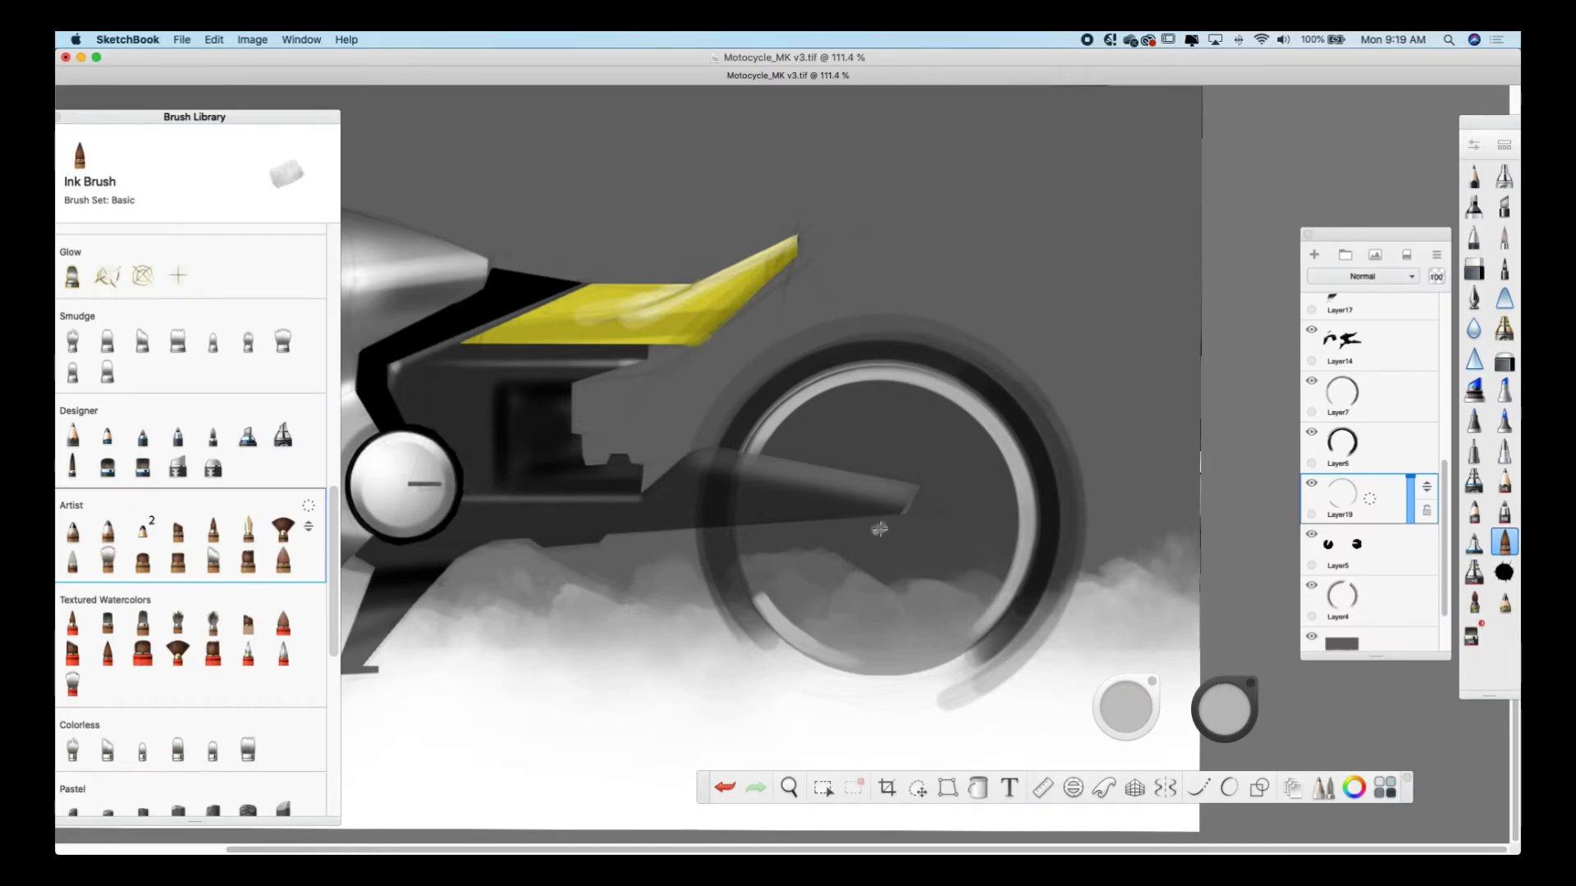
Ink light grey hub arcs along an ellipse guide at the rear wheel's centre, close the guide, and ink two light spokes down to the rim
left_click(1073, 788)
left_click_drag(828, 534, 858, 569)
mouse_move(872, 466)
left_mouse_down()
mouse_move(932, 513)
mouse_move(809, 634)
left_mouse_up()
left_click(878, 614)
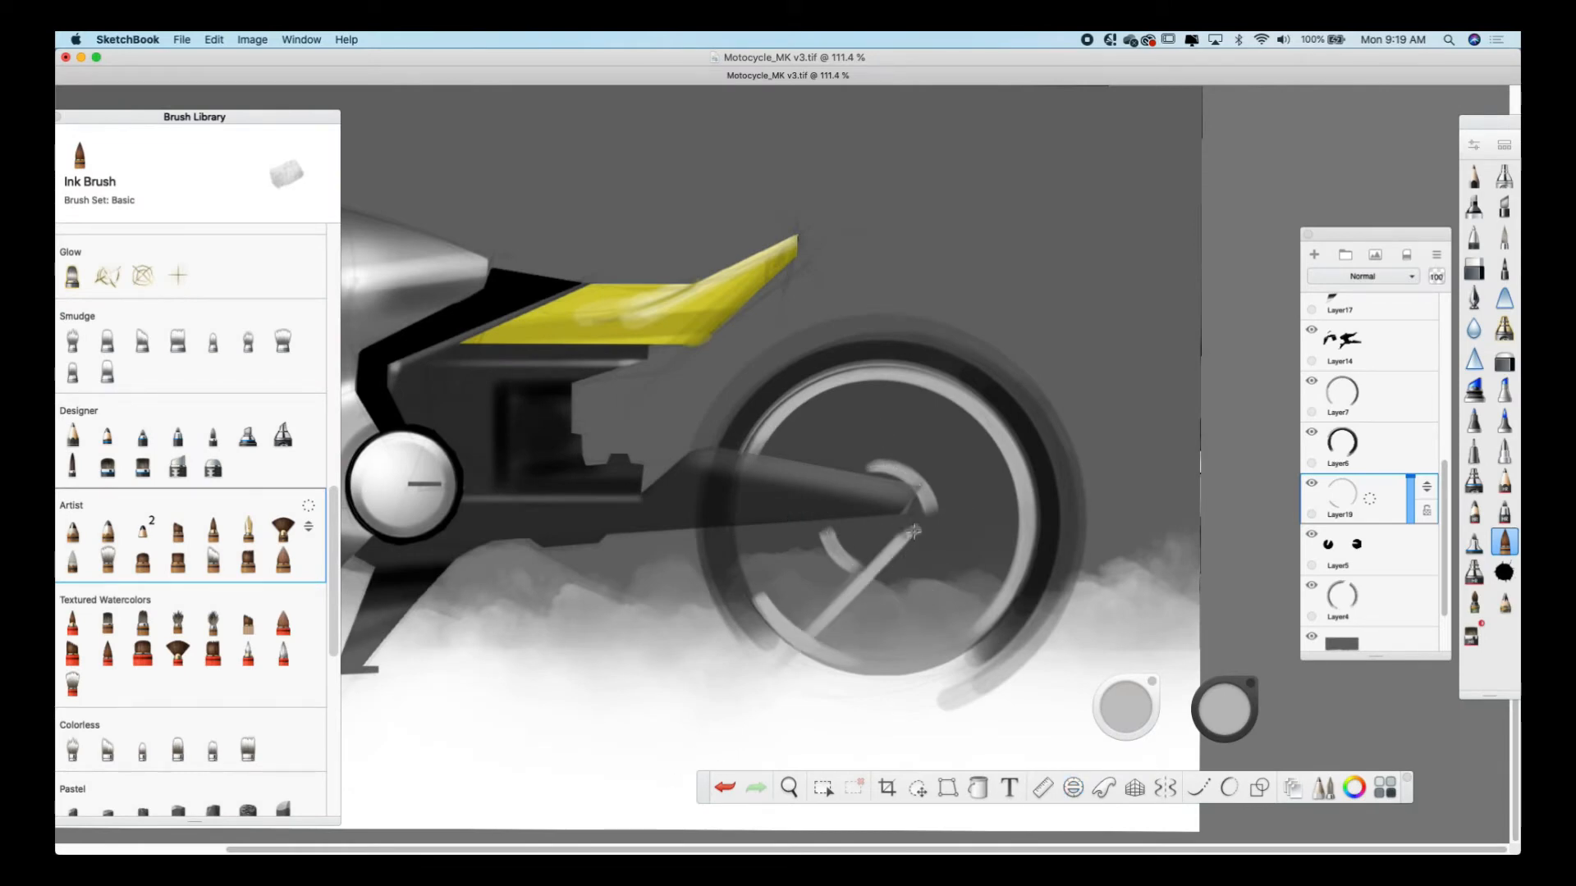
left_click_drag(915, 530, 871, 686)
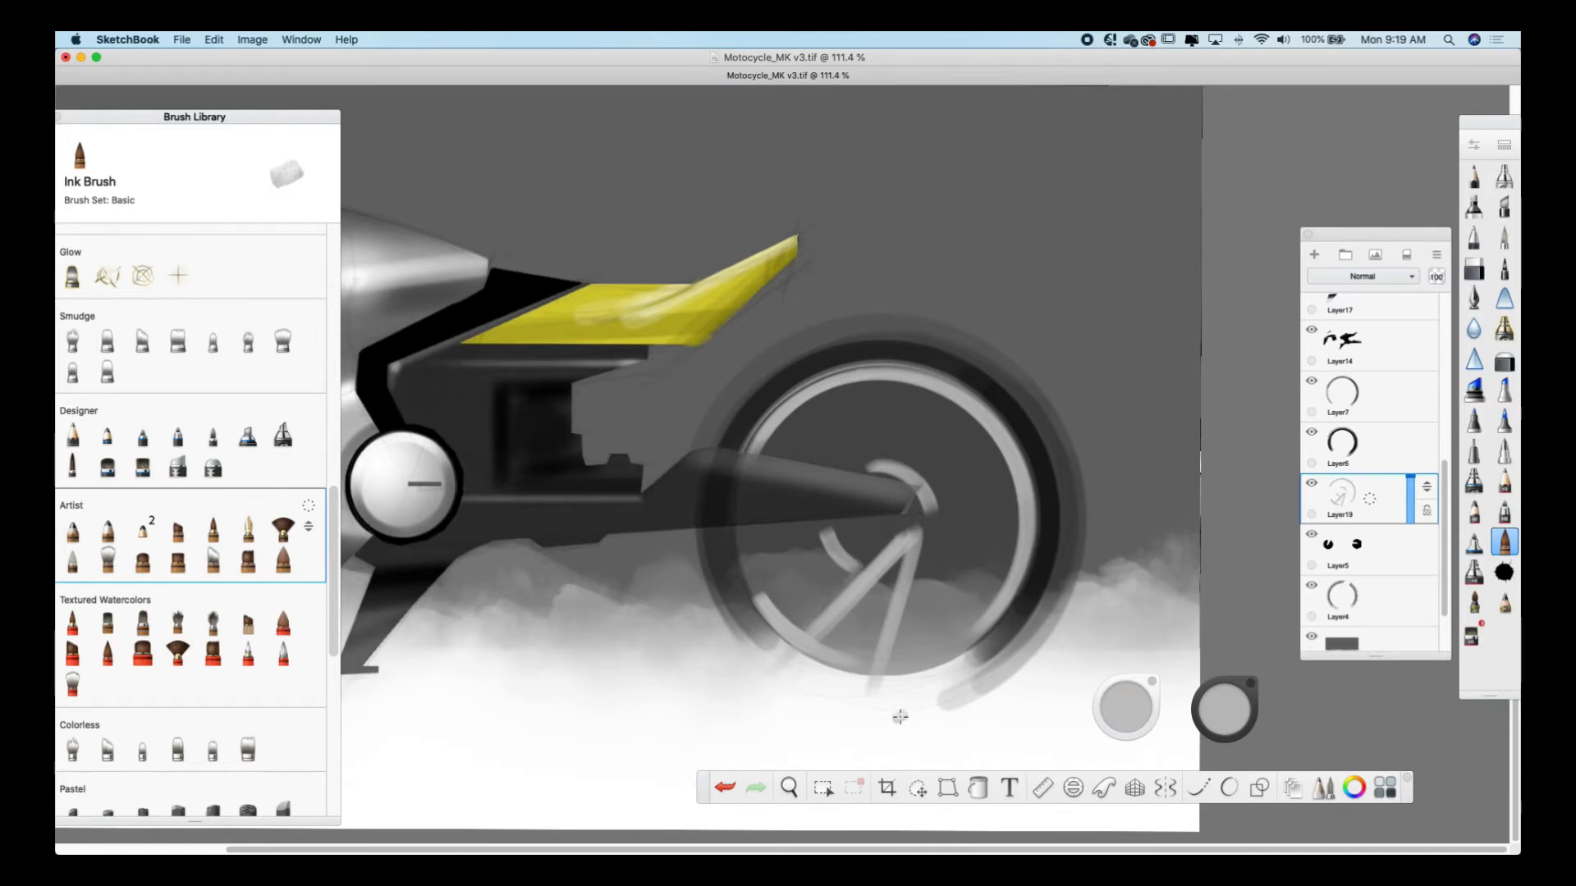
Ink dark grey spokes around the rear wheel between the rim and the hub, adjusting the grey partway
left_click(1224, 709)
left_click(1204, 645)
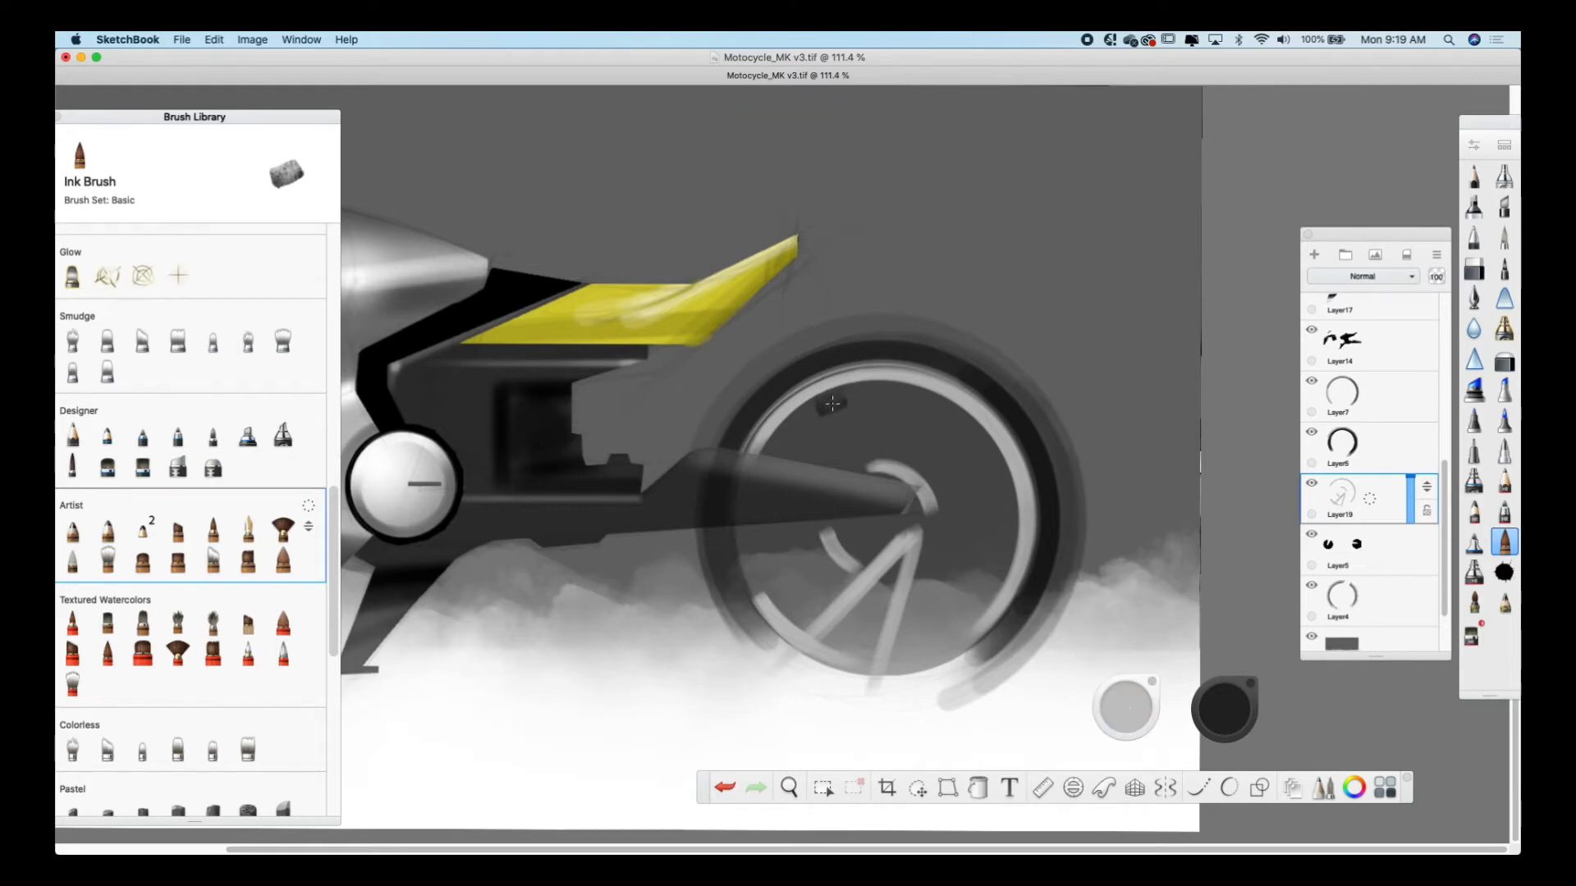
left_click_drag(831, 404, 862, 472)
left_click_drag(919, 392, 894, 464)
left_click_drag(1225, 709, 1200, 709)
left_click_drag(975, 464, 945, 486)
left_click_drag(994, 564, 951, 536)
left_click_drag(943, 620, 927, 579)
left_click_drag(768, 599, 847, 553)
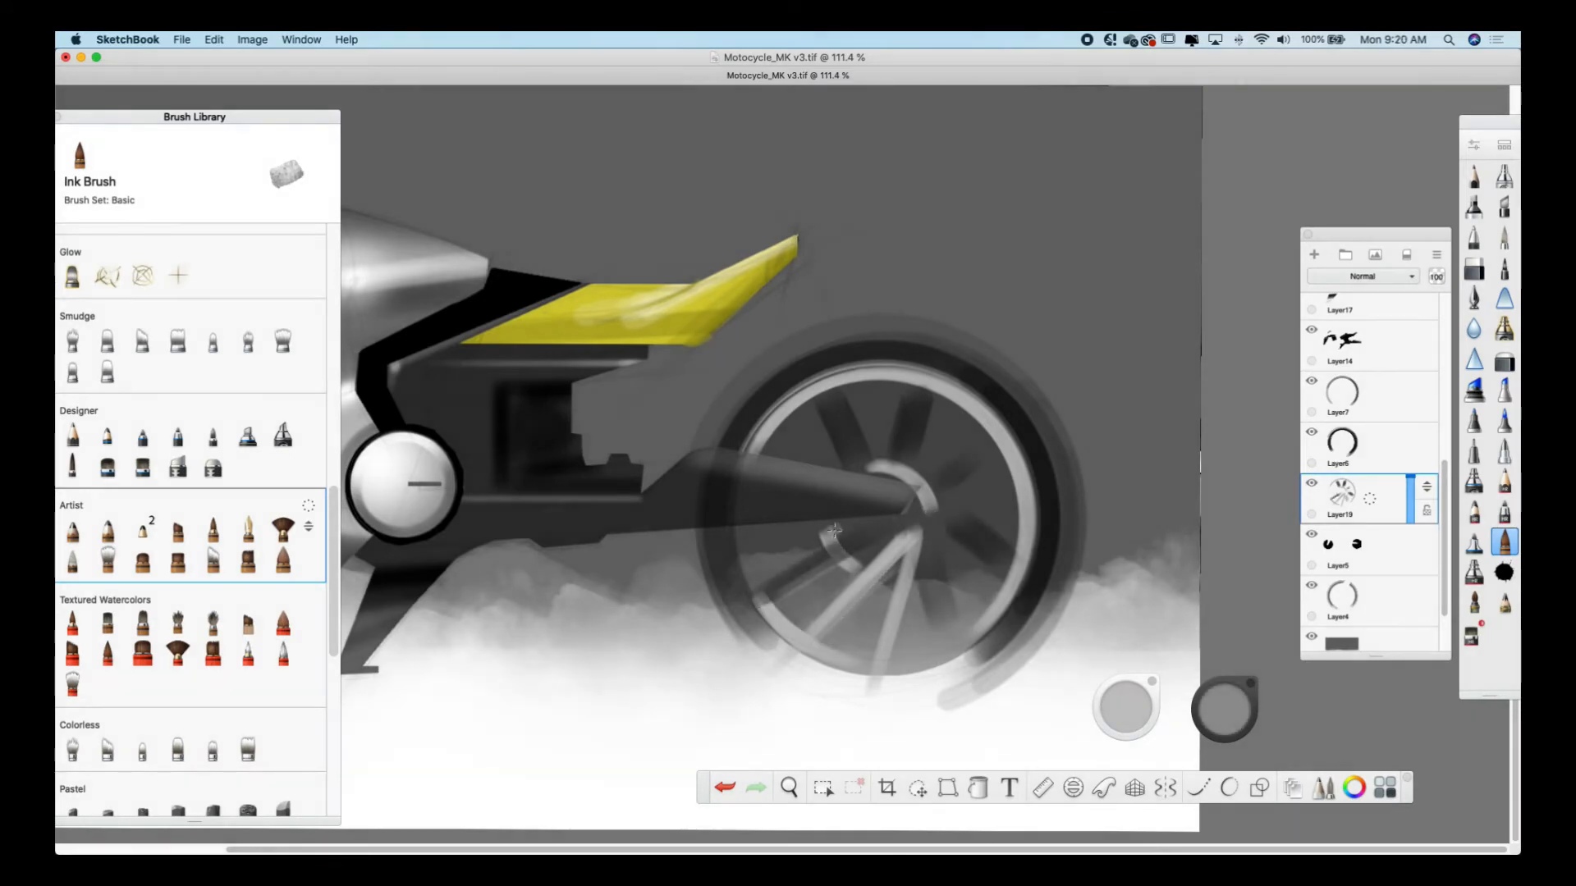
Add short grey ink strokes that extend the upper and right-hand spokes outward from the rear hub
left_click_drag(901, 497, 966, 545)
left_click_drag(900, 468, 925, 417)
left_click_drag(867, 466, 855, 429)
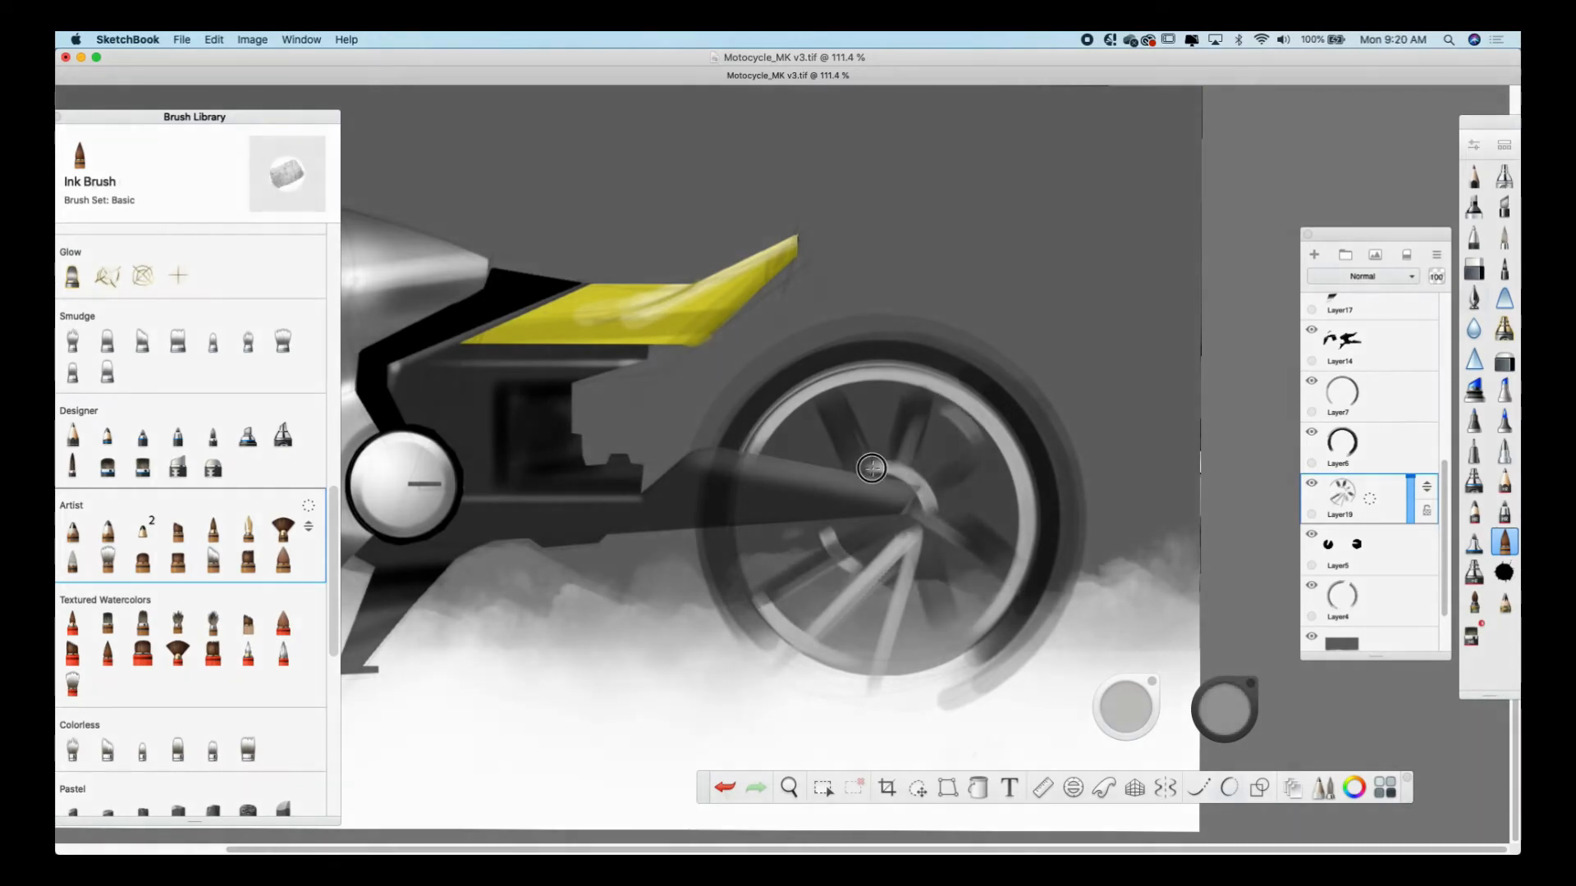
Fit the ellipse guide to the rear hub and trace white Inking Pen highlights on the hub ring
left_click_drag(793, 518, 788, 519)
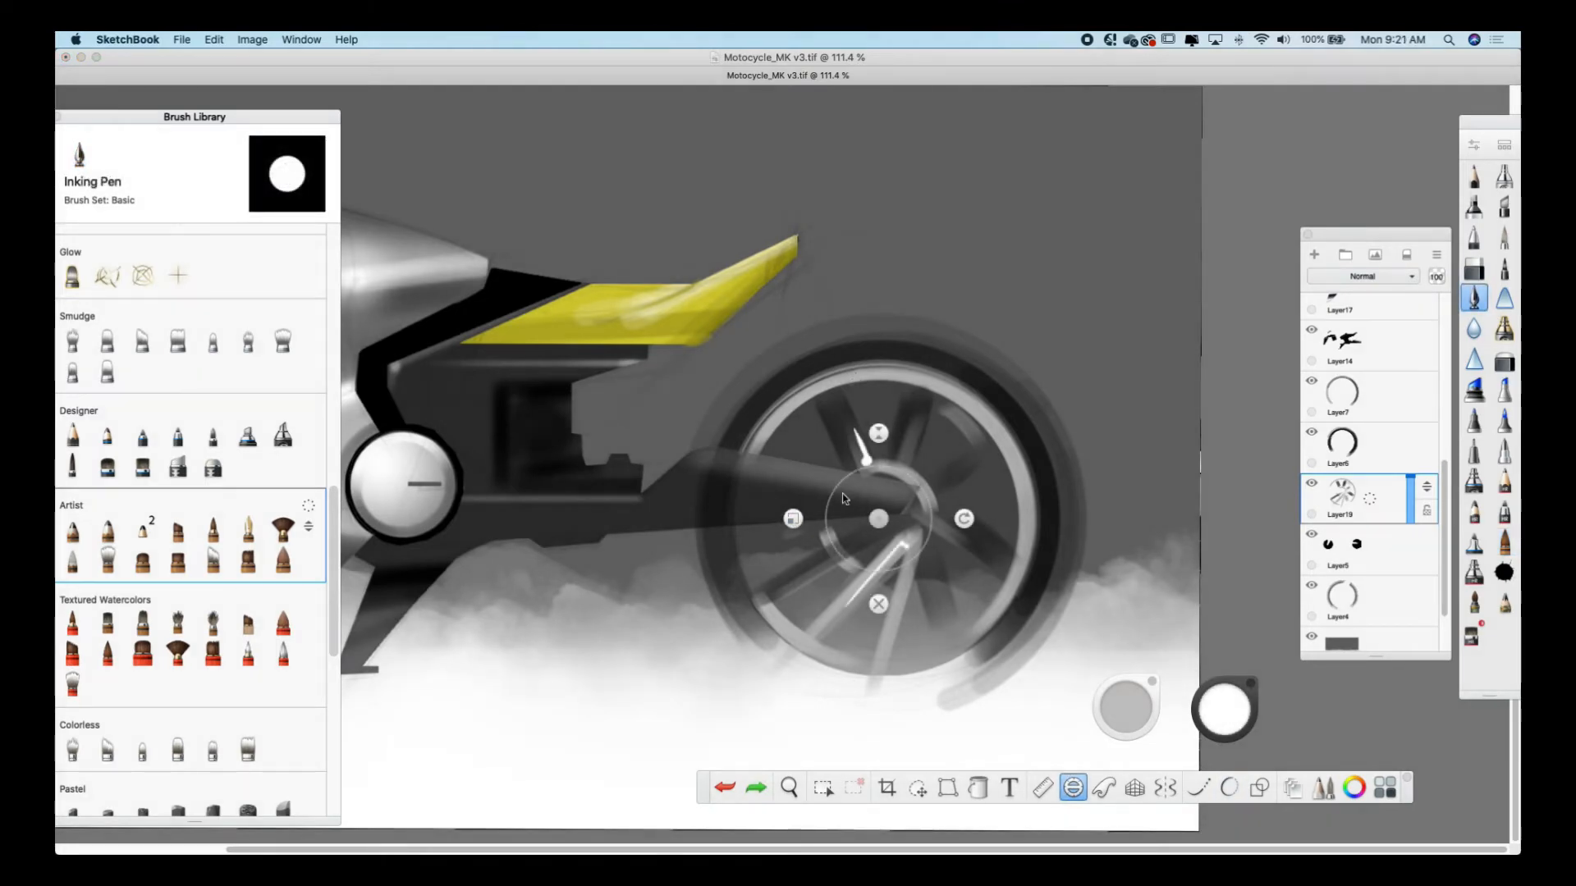
left_click_drag(868, 460, 905, 468)
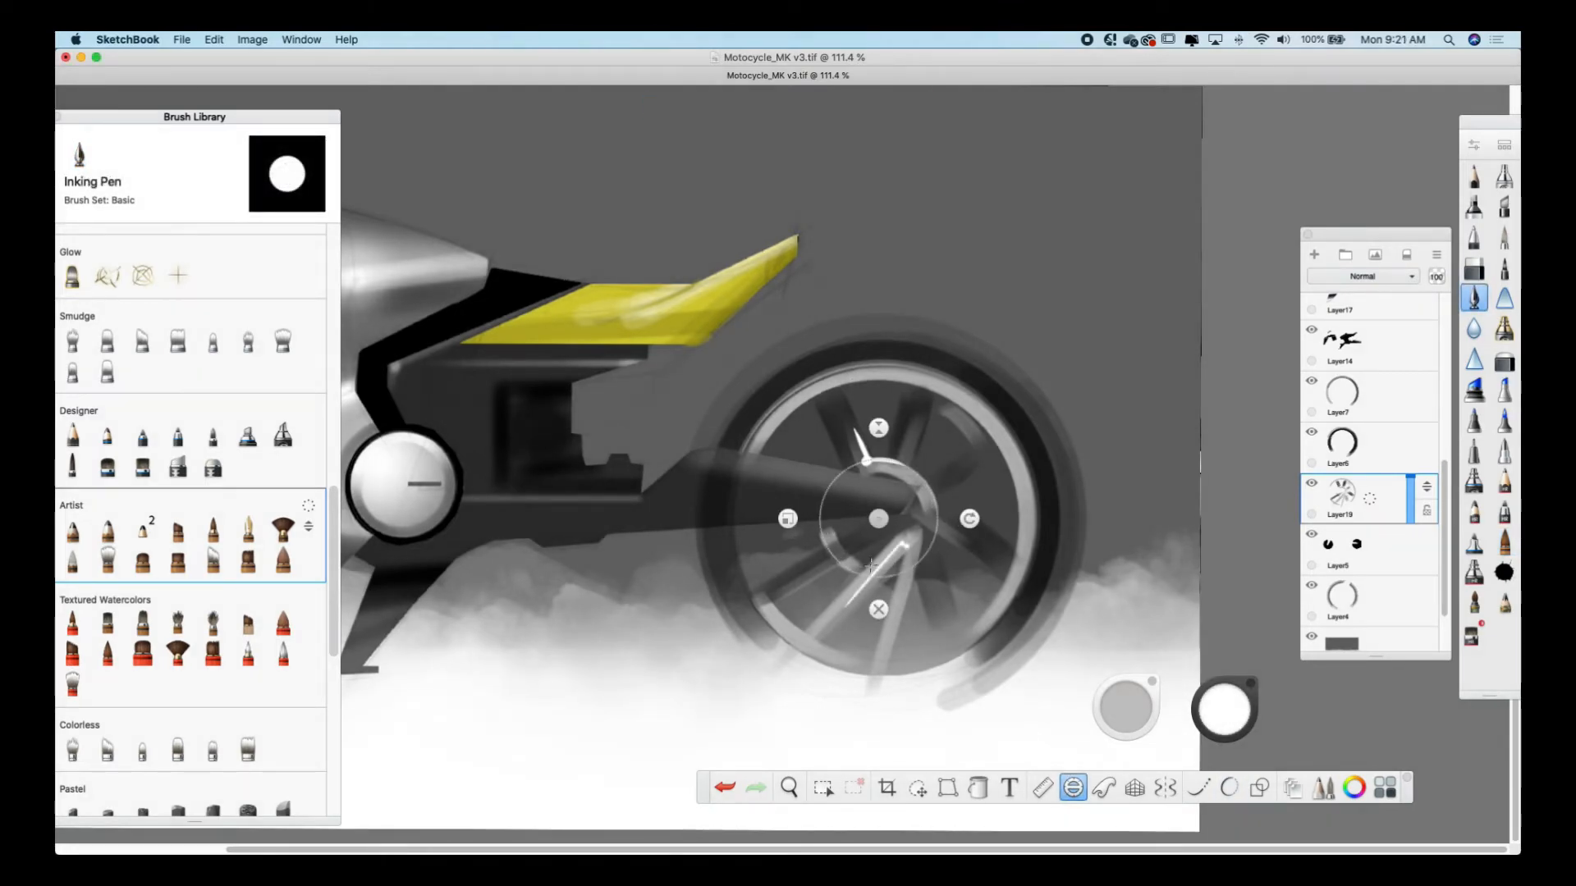
left_click_drag(837, 559, 860, 576)
Enlarge the ellipse guide to the rear rim, trace white highlights along several rim sections, and close the guide
left_click_drag(788, 519, 706, 519)
left_click_drag(822, 391, 849, 382)
left_click_drag(968, 410, 1006, 431)
left_click_drag(1020, 502, 1020, 538)
left_click_drag(790, 629, 877, 654)
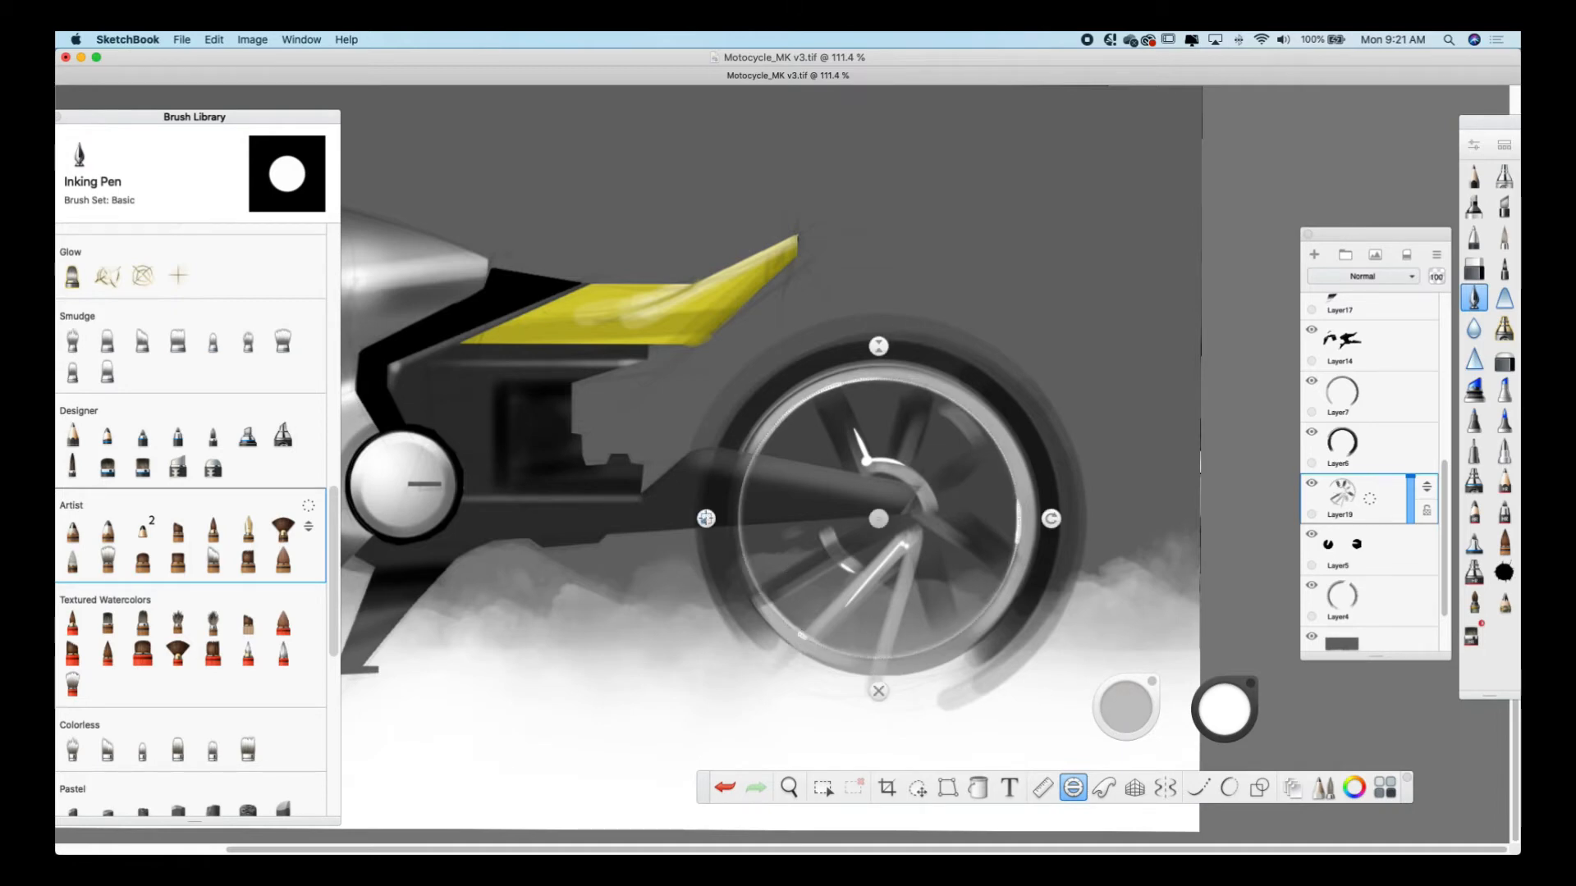
left_click(879, 691)
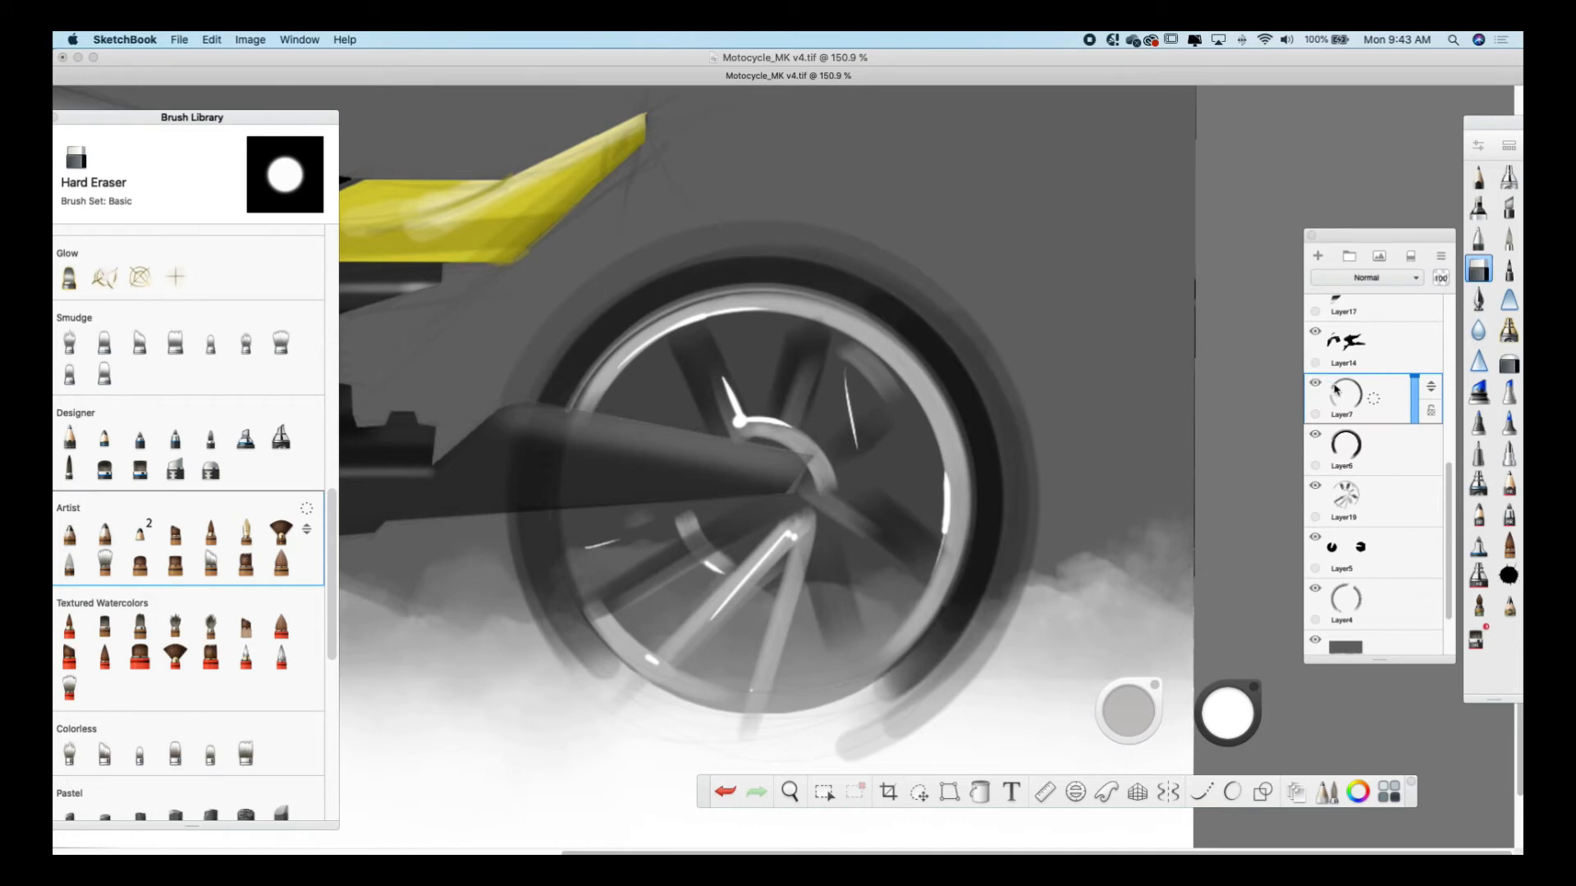
Check layer visibility, select Layer19, and letter small black text along the rear wheel's upper rim with the Copic Multi-liner
left_click_drag(1447, 462, 1445, 316)
left_click(1316, 357)
left_click_drag(1447, 394, 1436, 556)
left_click(1314, 513)
left_click(1314, 513)
left_click(1377, 535)
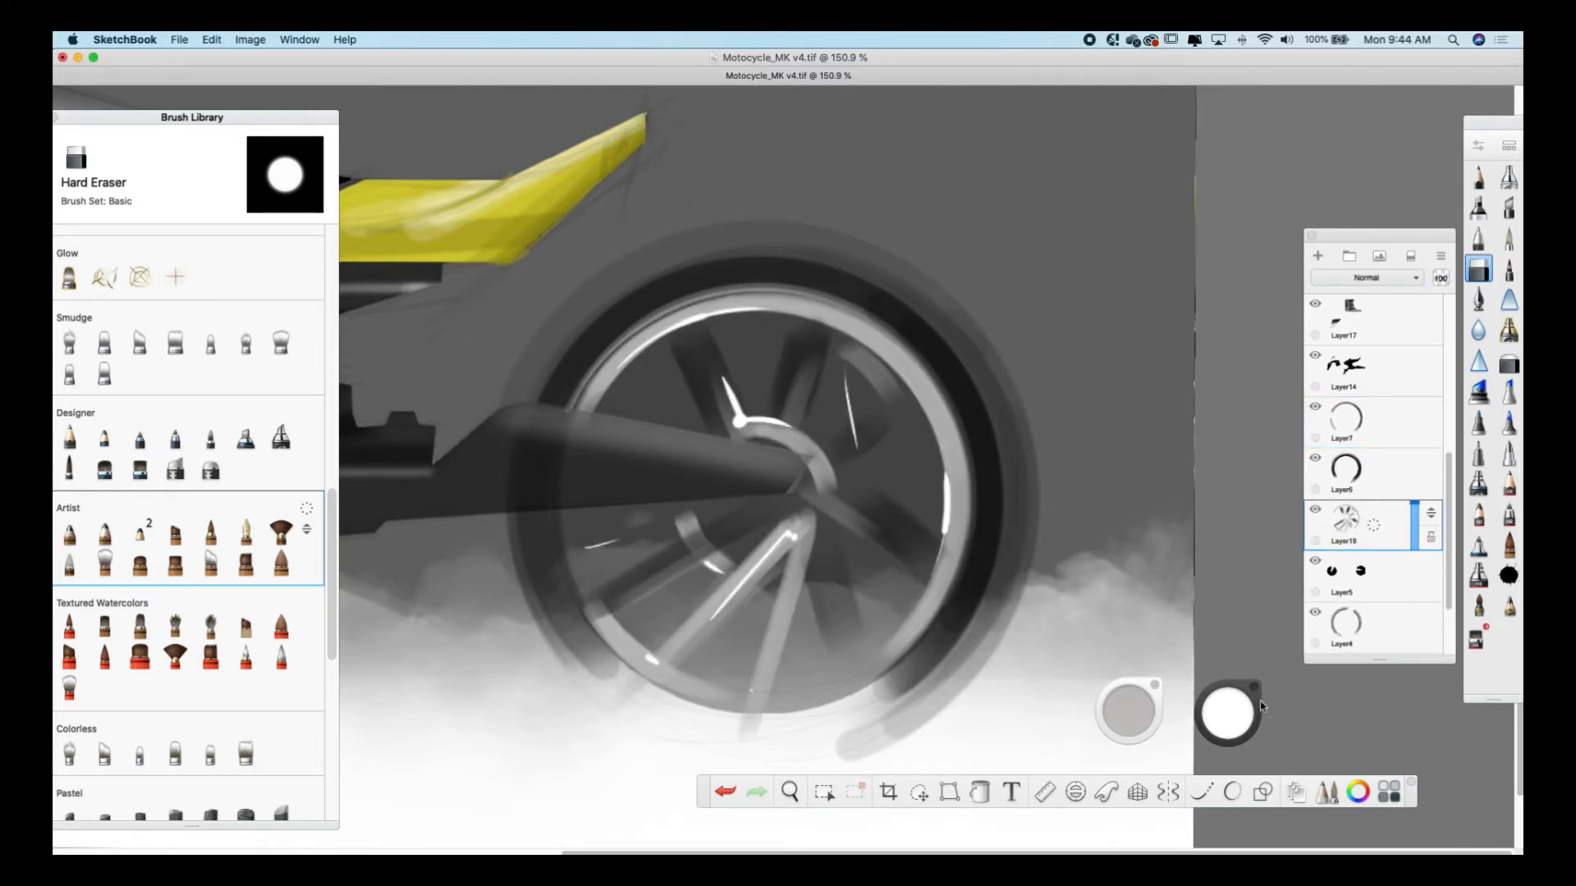
left_click(1223, 720)
left_click(1254, 652)
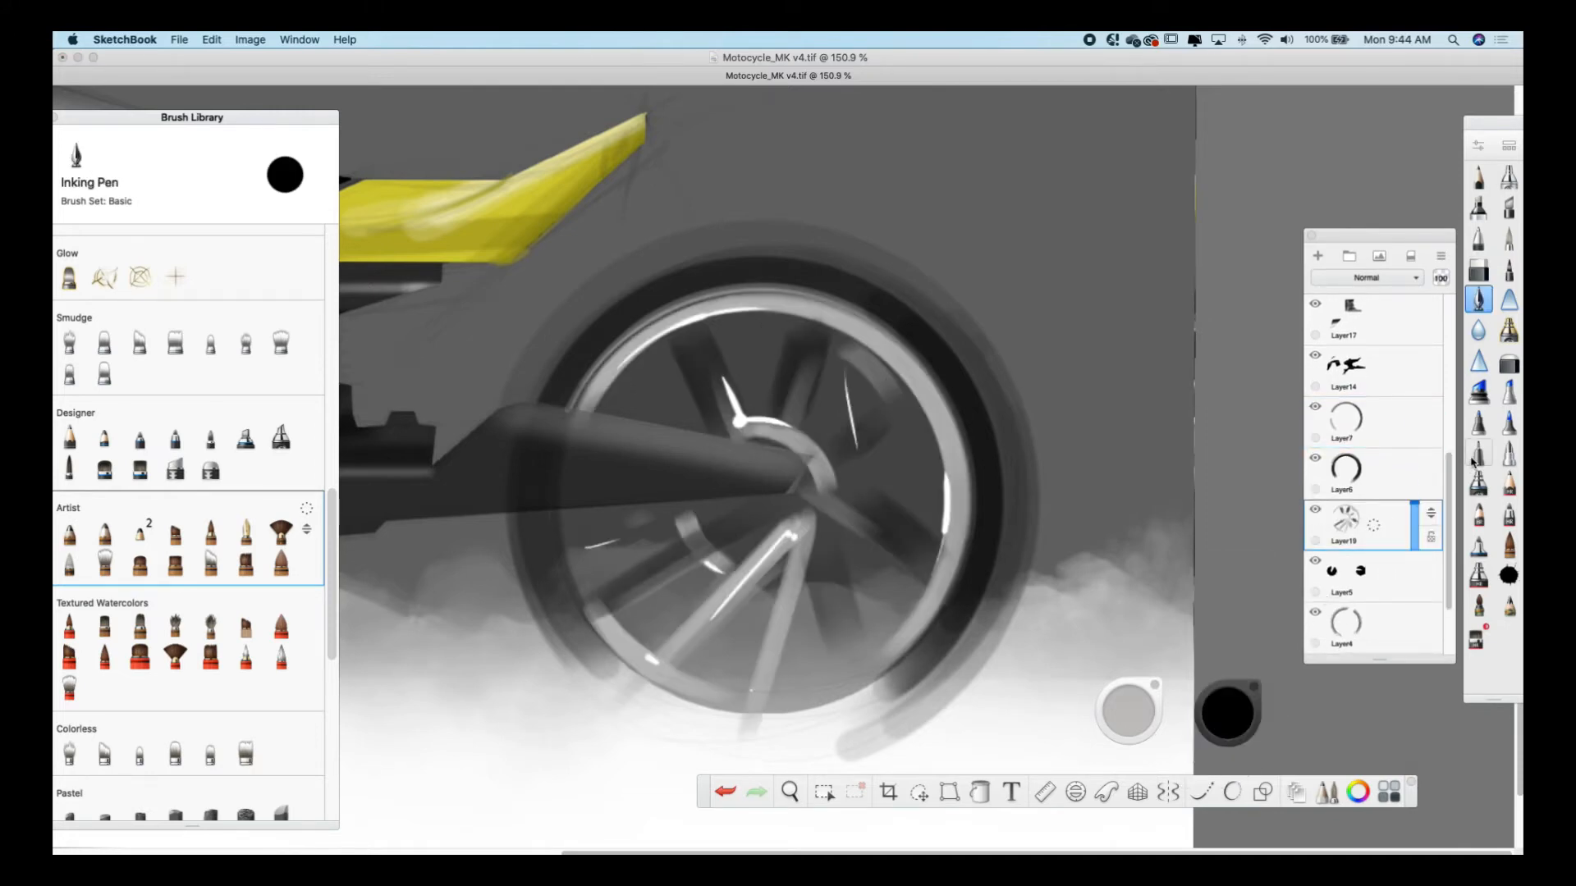
left_click(1480, 452)
mouse_move(601, 379)
left_mouse_down()
mouse_move(637, 337)
mouse_move(718, 302)
left_mouse_up()
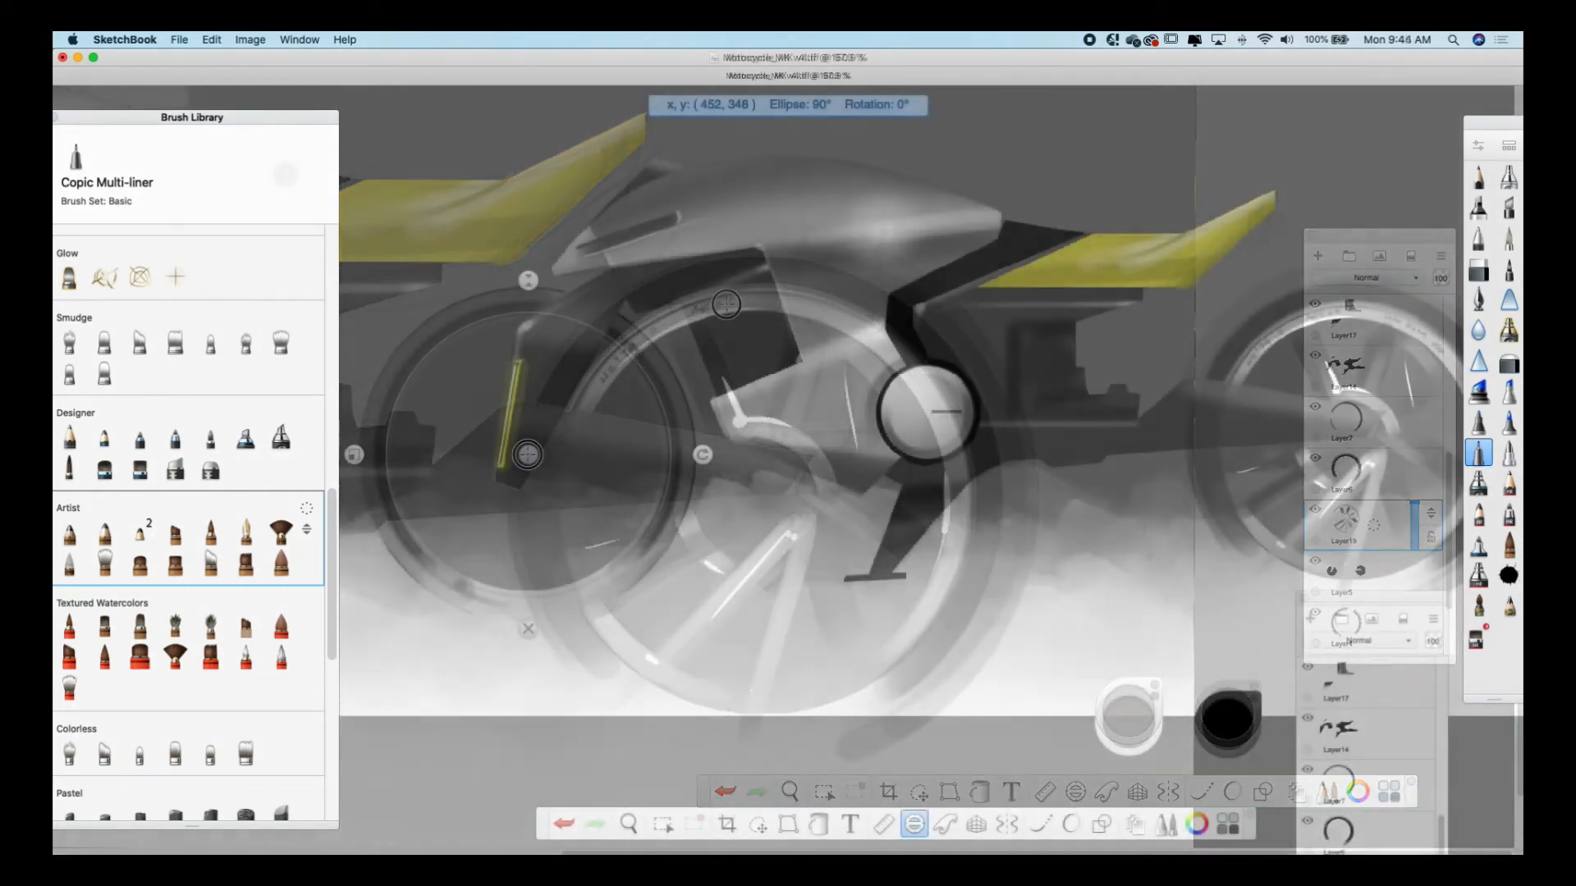
Close the ellipse guide, select Layer6, and erase the rear tyre's outer edge with the Hard Eraser to shape tread notches
left_click(527, 628)
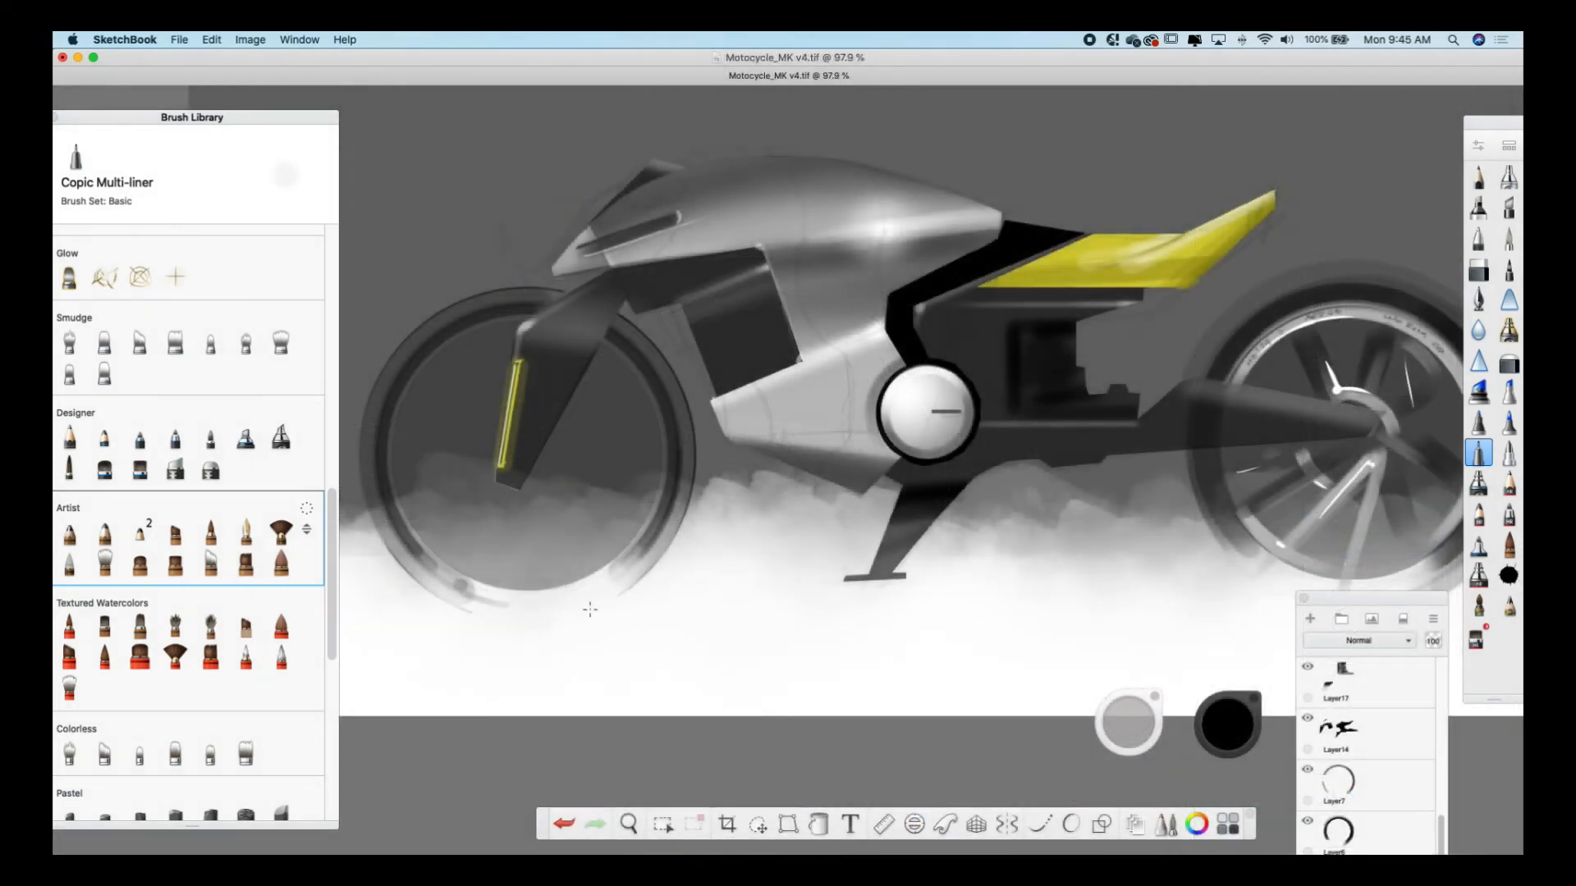
key("space")
left_click_drag(1271, 556, 581, 633)
left_click_drag(1360, 599, 1319, 244)
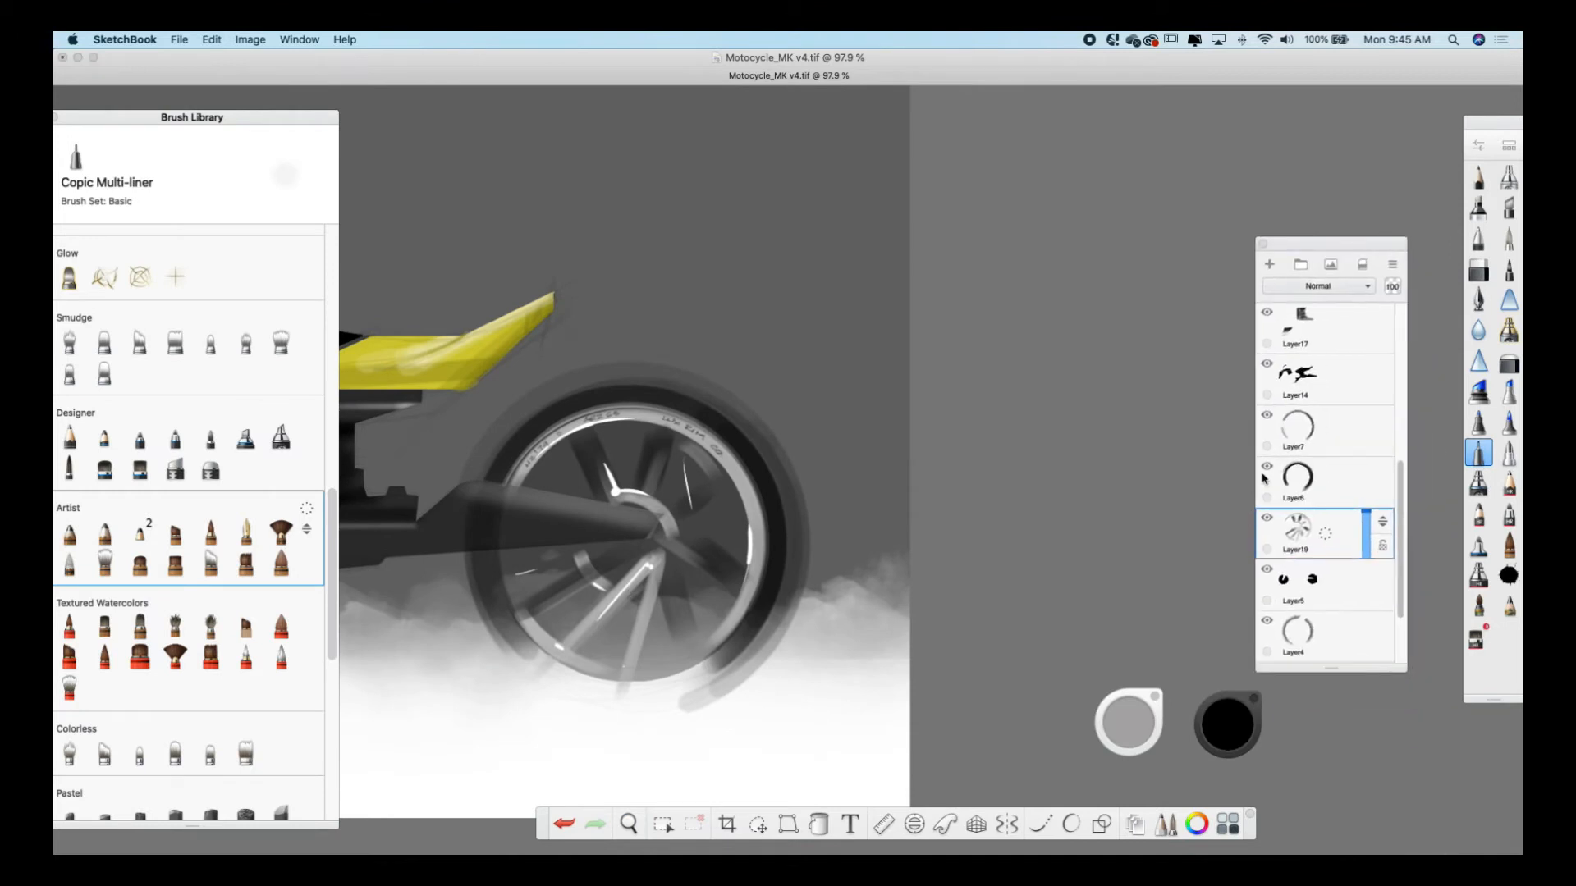
left_click(1295, 482)
left_click(1480, 273)
left_click_drag(1136, 725, 1457, 722)
mouse_move(579, 359)
left_mouse_down()
mouse_move(647, 345)
mouse_move(737, 367)
mouse_move(816, 485)
mouse_move(810, 501)
left_mouse_up()
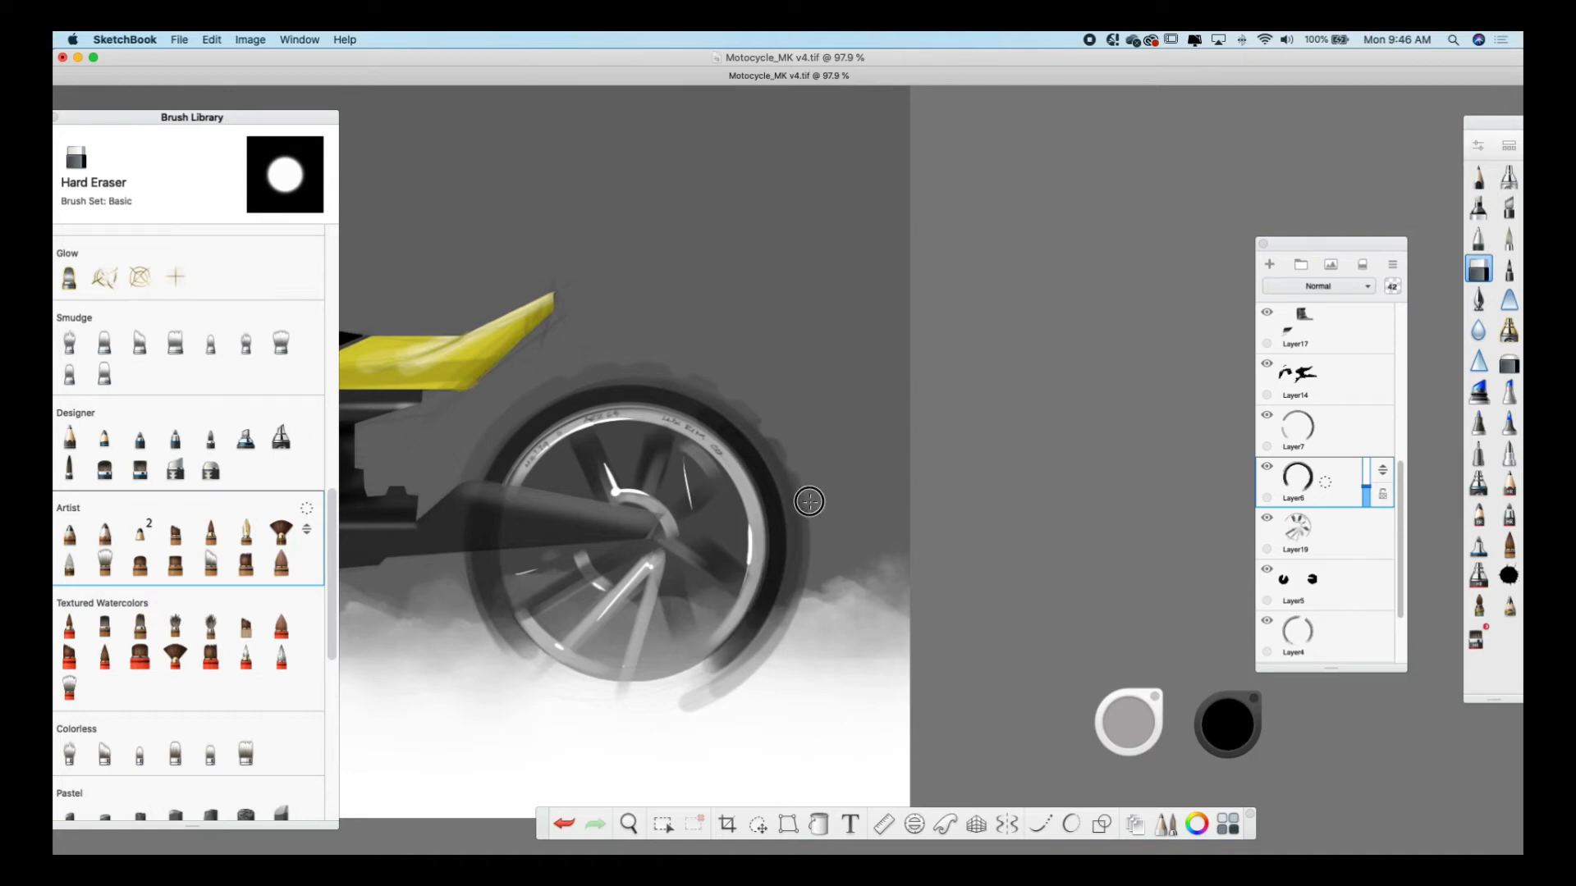
mouse_move(818, 556)
left_mouse_down()
mouse_move(770, 661)
mouse_move(668, 728)
left_mouse_up()
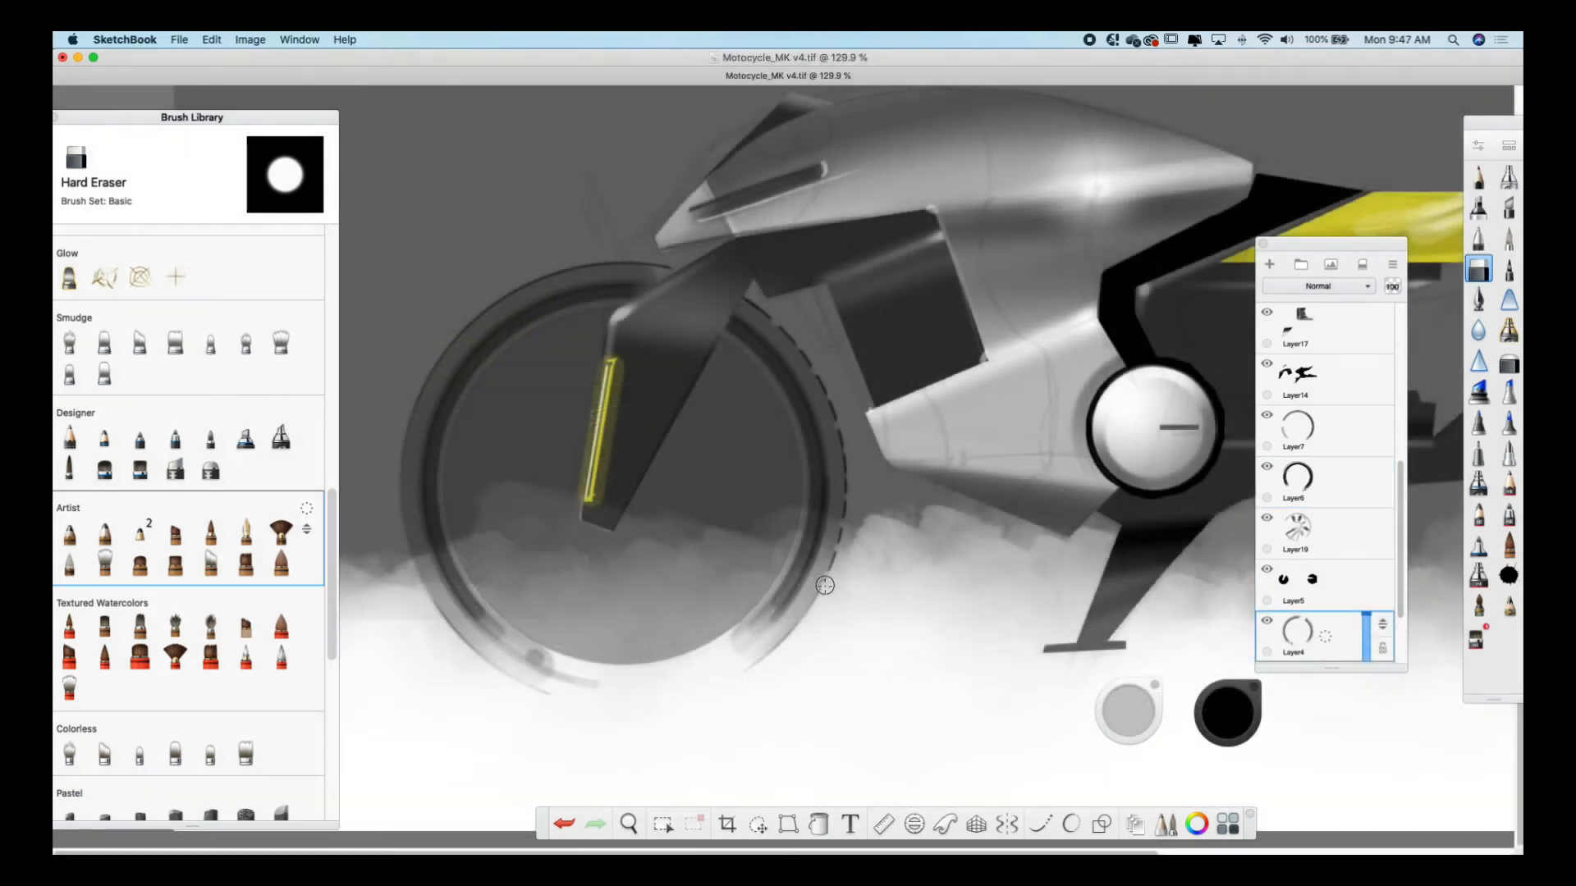
Erase evenly spaced tread notches around the front tyre's outer edge on Layer4
left_click_drag(802, 618, 766, 651)
mouse_move(605, 262)
left_mouse_down()
mouse_move(499, 299)
mouse_move(427, 383)
left_mouse_up()
left_click_drag(413, 563, 482, 655)
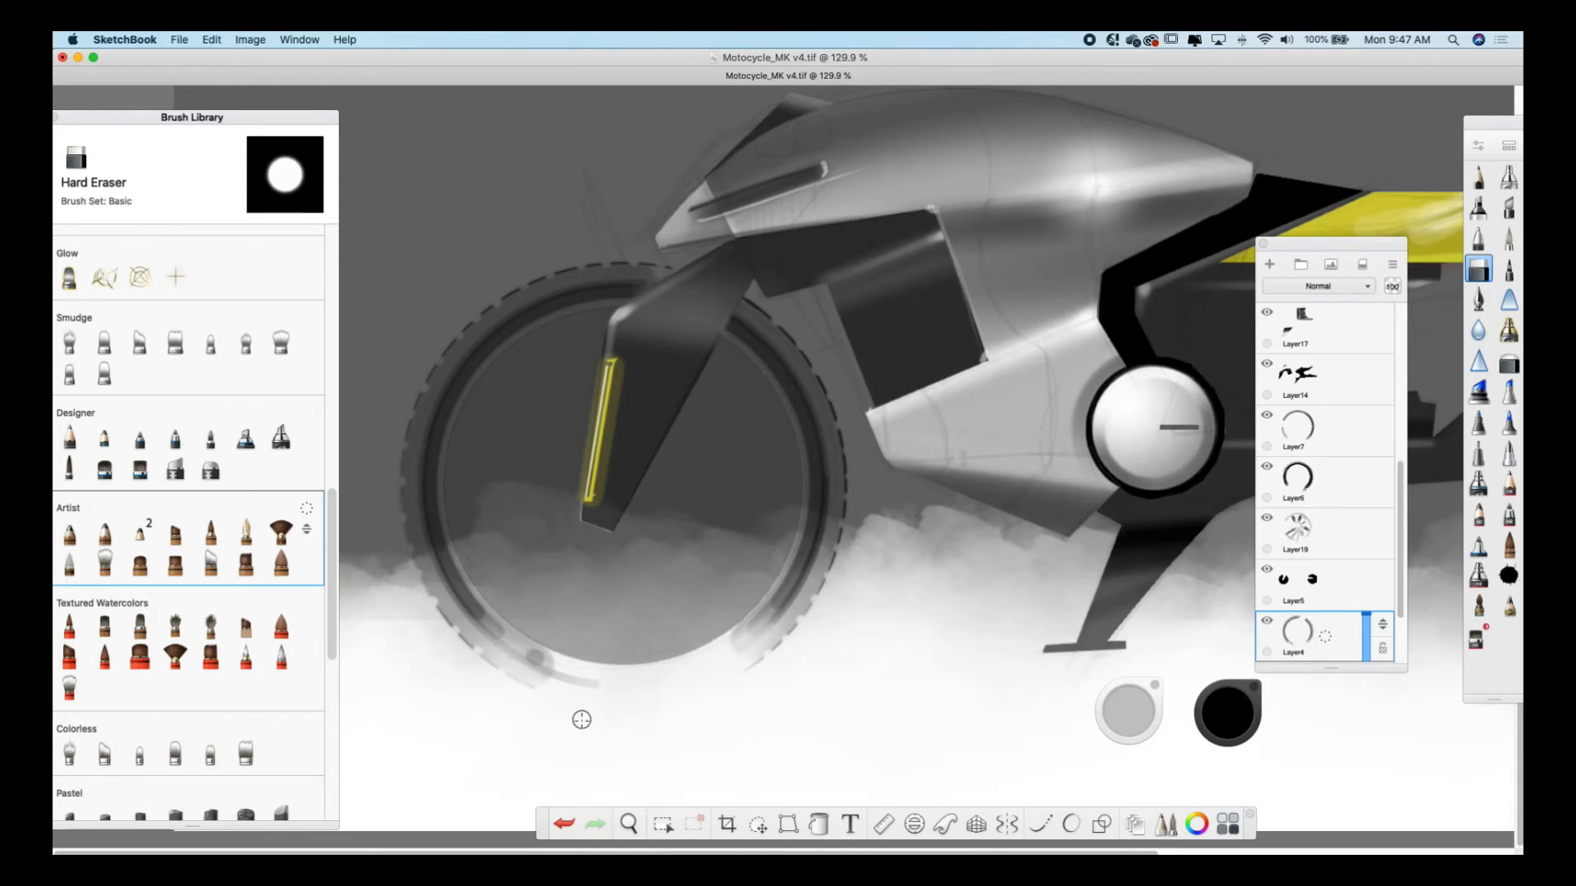
Select Layer19 and fit an ellipse guide just inside the front tyre's inner edge
left_click(914, 823)
left_click_drag(528, 442, 621, 481)
left_click_drag(446, 479, 406, 481)
left_click_drag(621, 481, 623, 485)
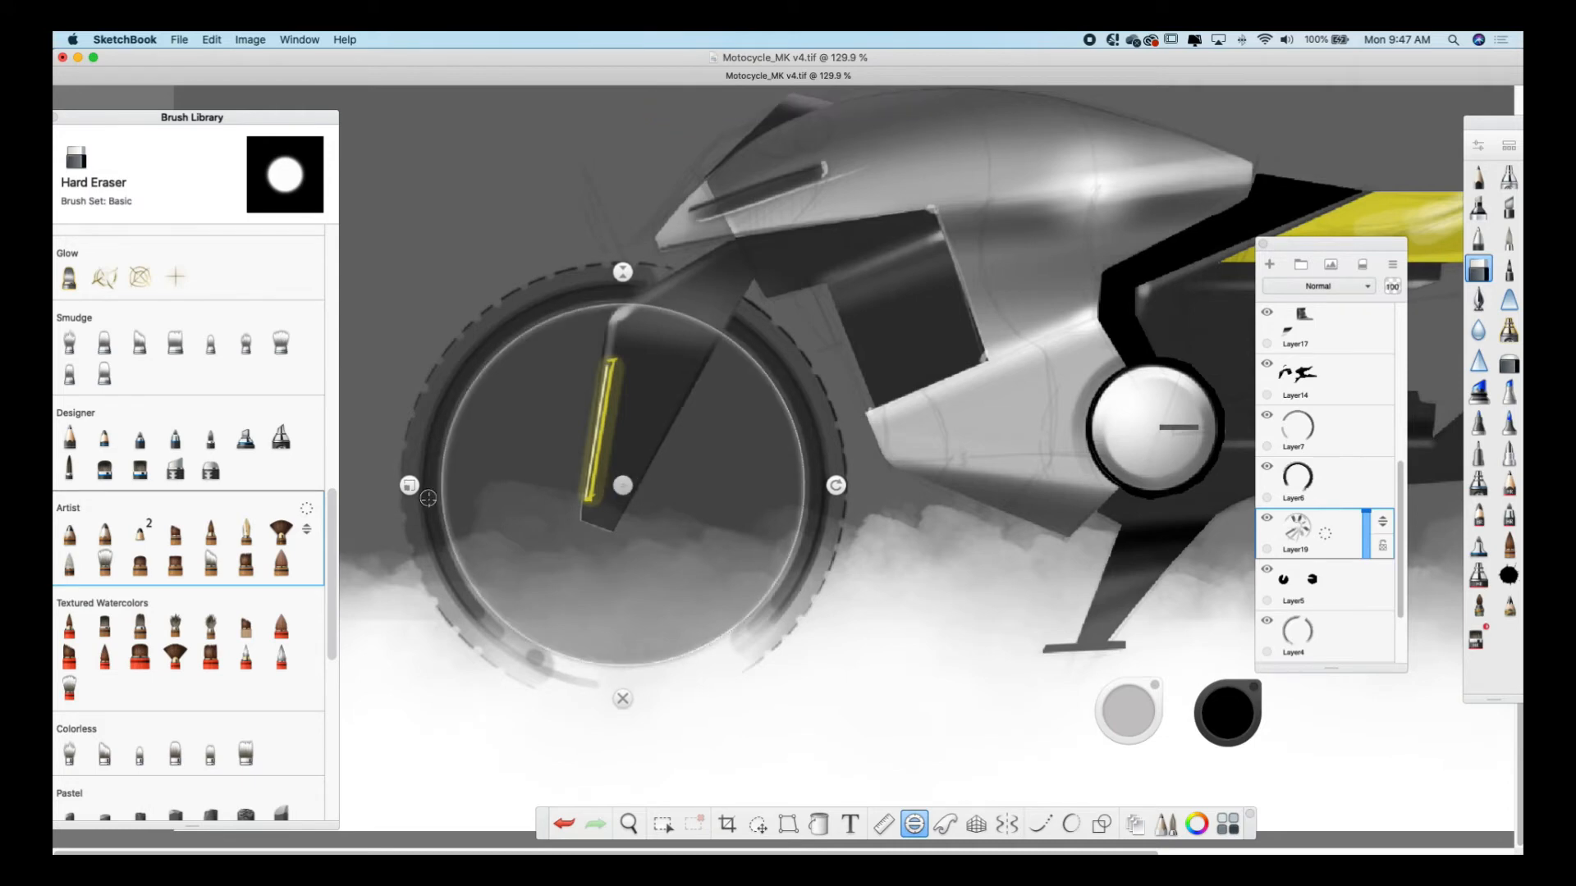
left_click_drag(410, 481, 415, 484)
Ink a white rim around the front wheel along the guide with the Ink Brush, slightly enlarge the guide, and switch to the Pencil
left_click(1237, 712)
left_click(1206, 602)
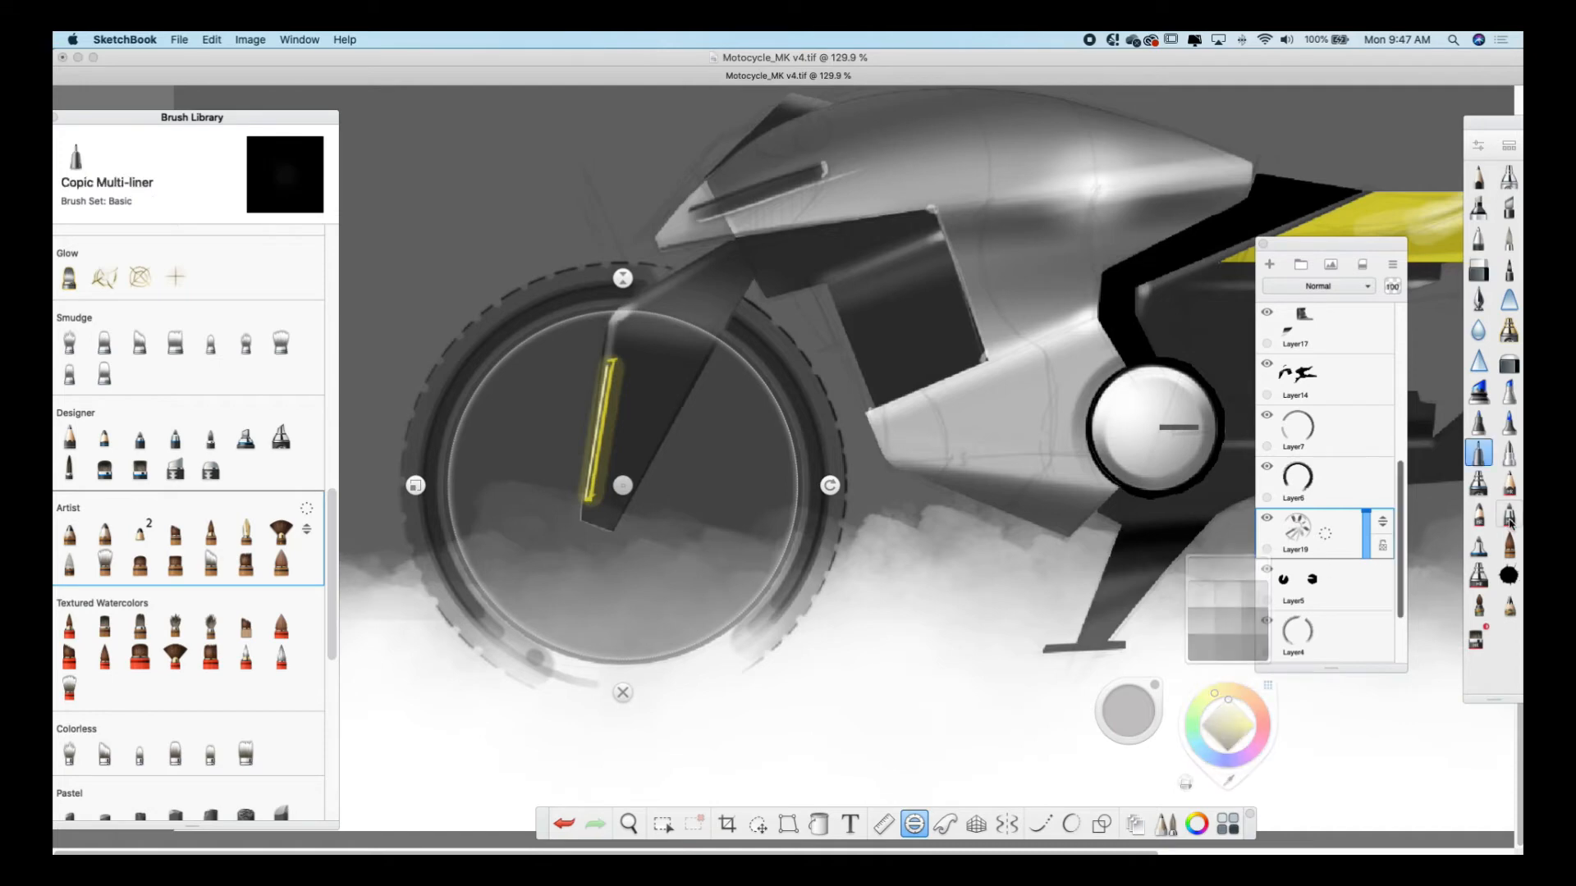
left_click(1512, 542)
mouse_move(612, 312)
left_mouse_down()
mouse_move(470, 419)
mouse_move(739, 371)
left_mouse_up()
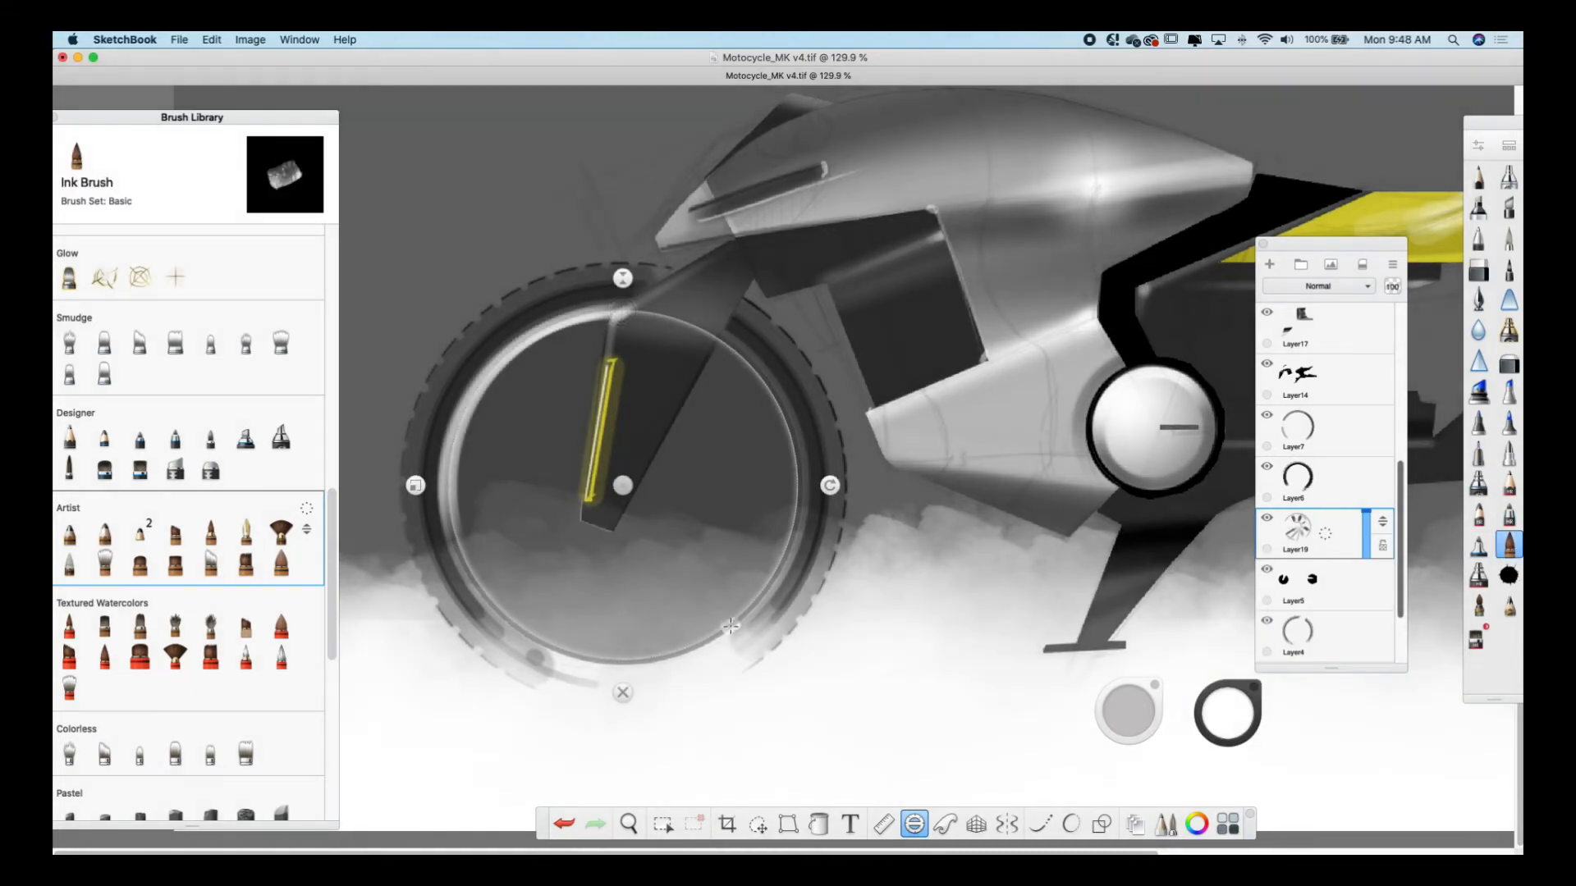
left_click_drag(711, 636, 795, 447)
mouse_move(741, 616)
left_mouse_down()
mouse_move(675, 654)
mouse_move(524, 632)
left_mouse_up()
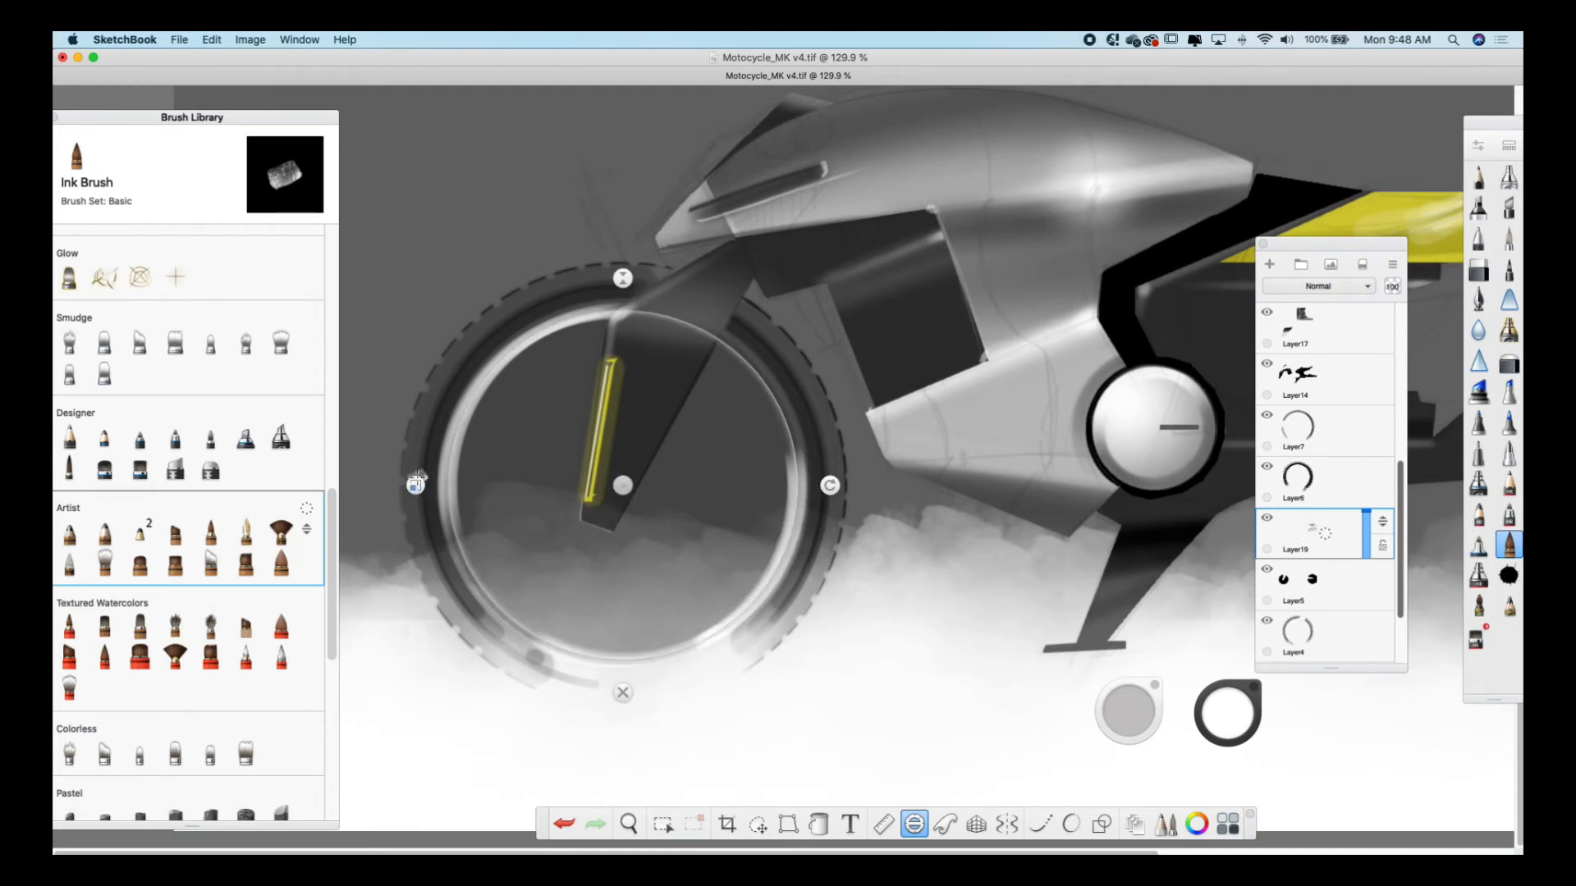
left_click_drag(416, 484, 409, 485)
left_click(1478, 176)
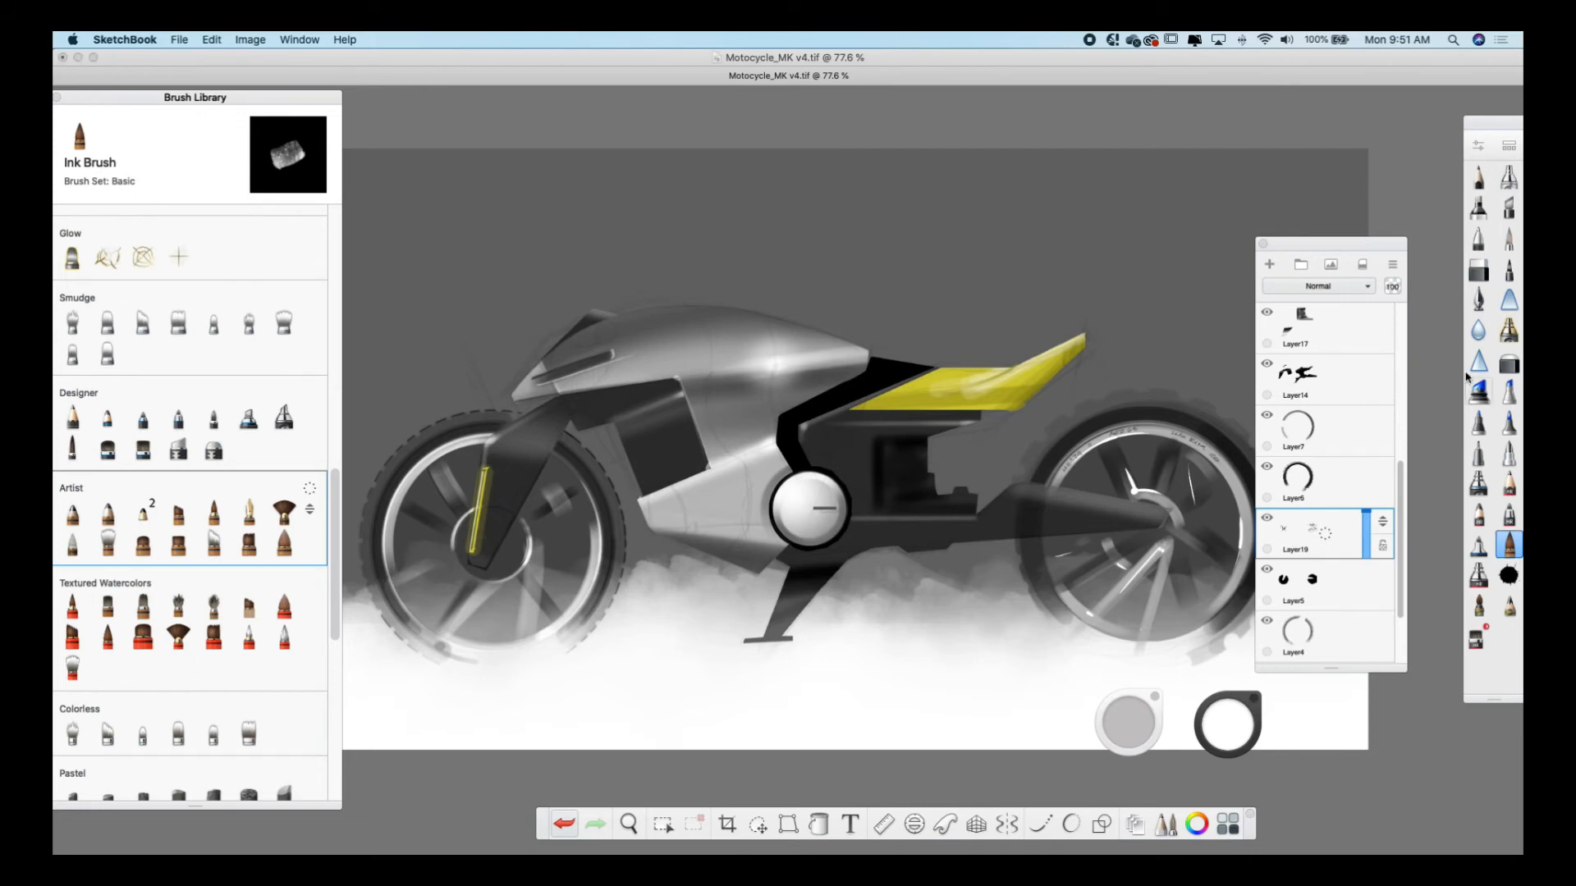
Add white Inking Pen highlights to the front wheel's spokes and rim, and Paintbrush details beside its hub
left_click(1480, 300)
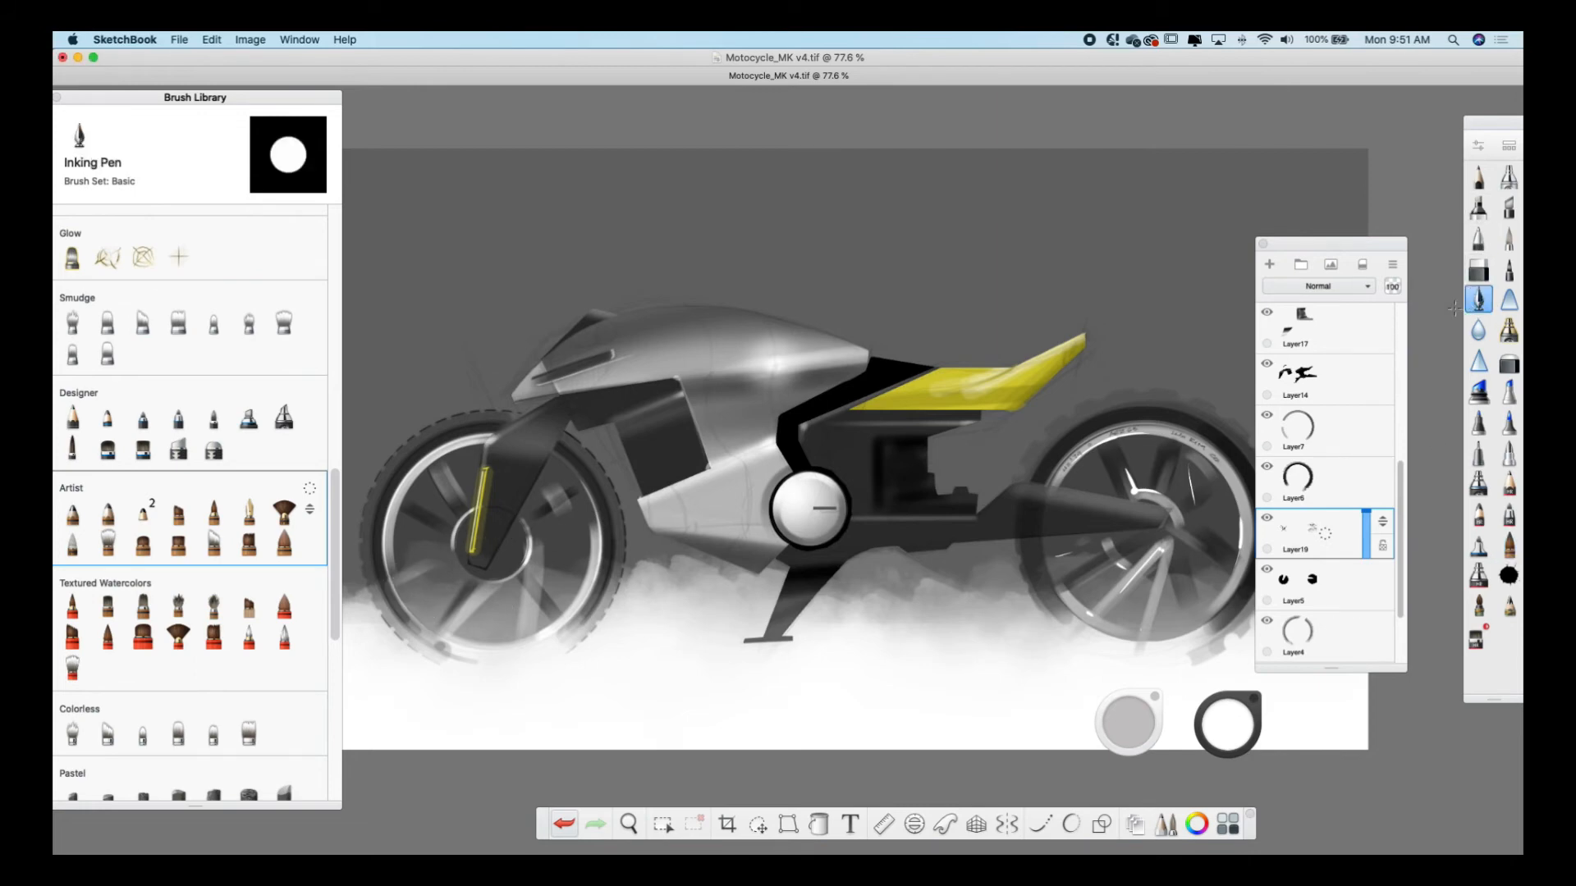
left_click_drag(399, 583, 435, 565)
left_click_drag(526, 524, 572, 498)
left_click_drag(576, 547, 574, 580)
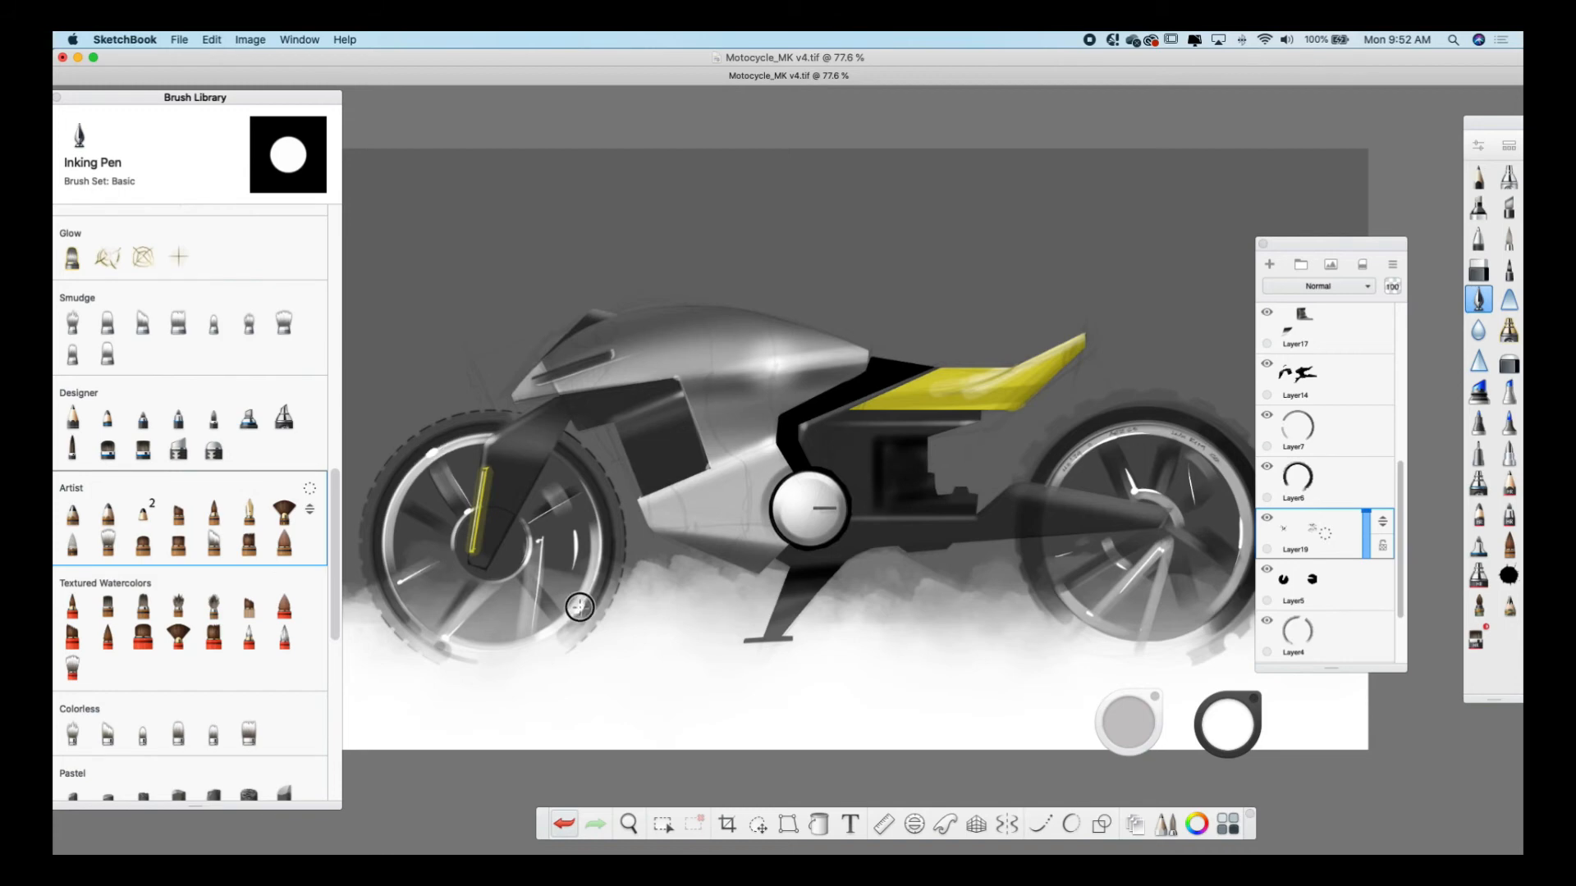
left_click(1509, 238)
left_click_drag(504, 566, 515, 556)
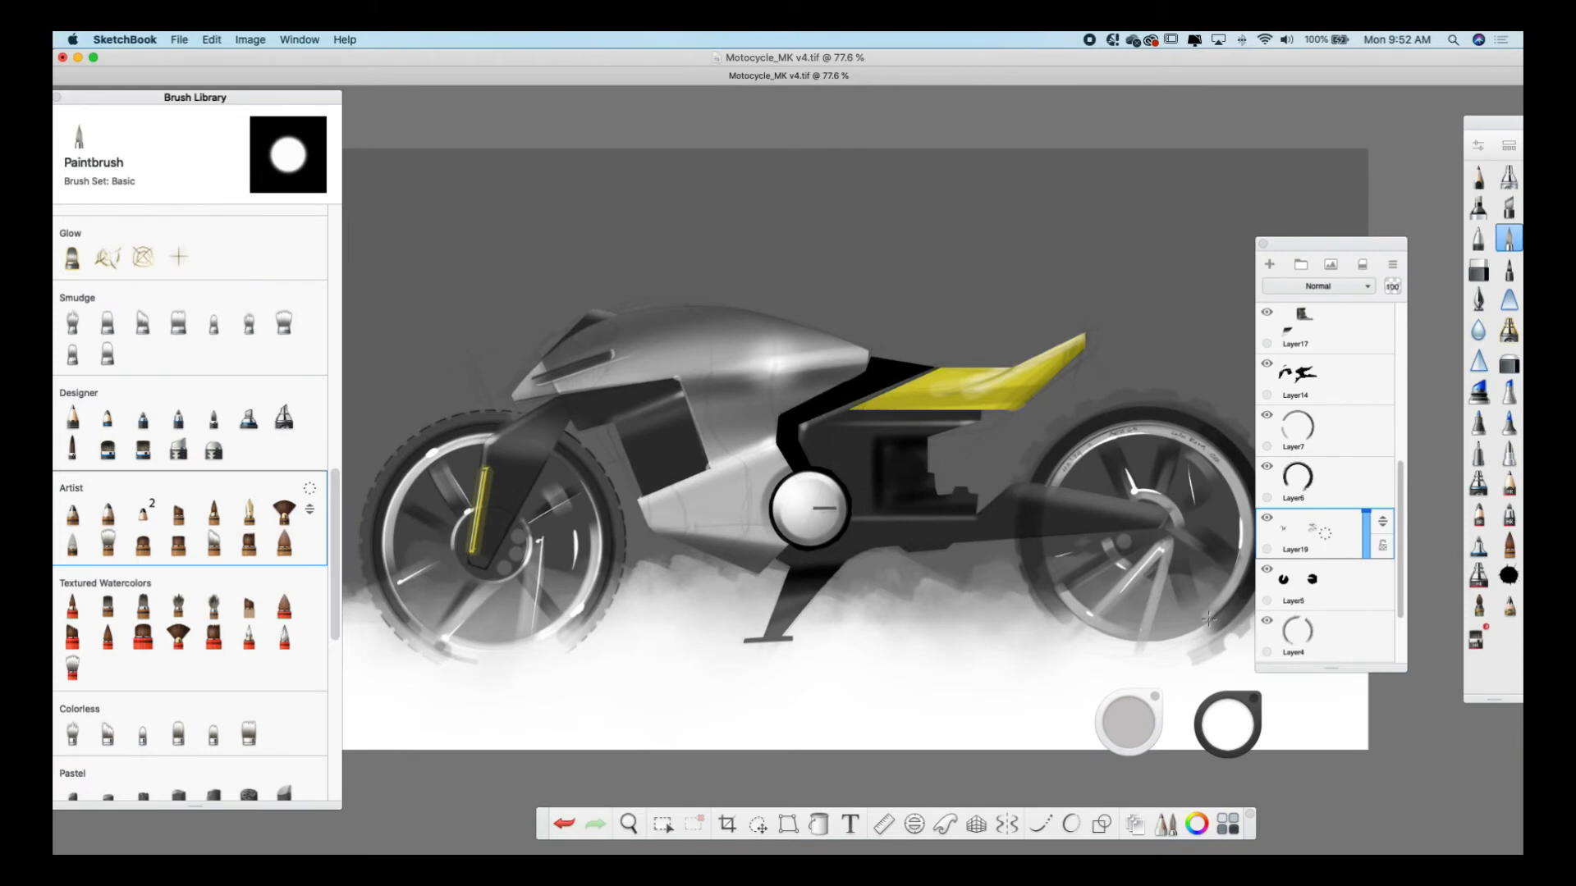
Add a new layer above Layer17 and fit an ellipse guide around the round engine cover, slightly larger than its black outline
left_click_drag(1325, 378, 1275, 314)
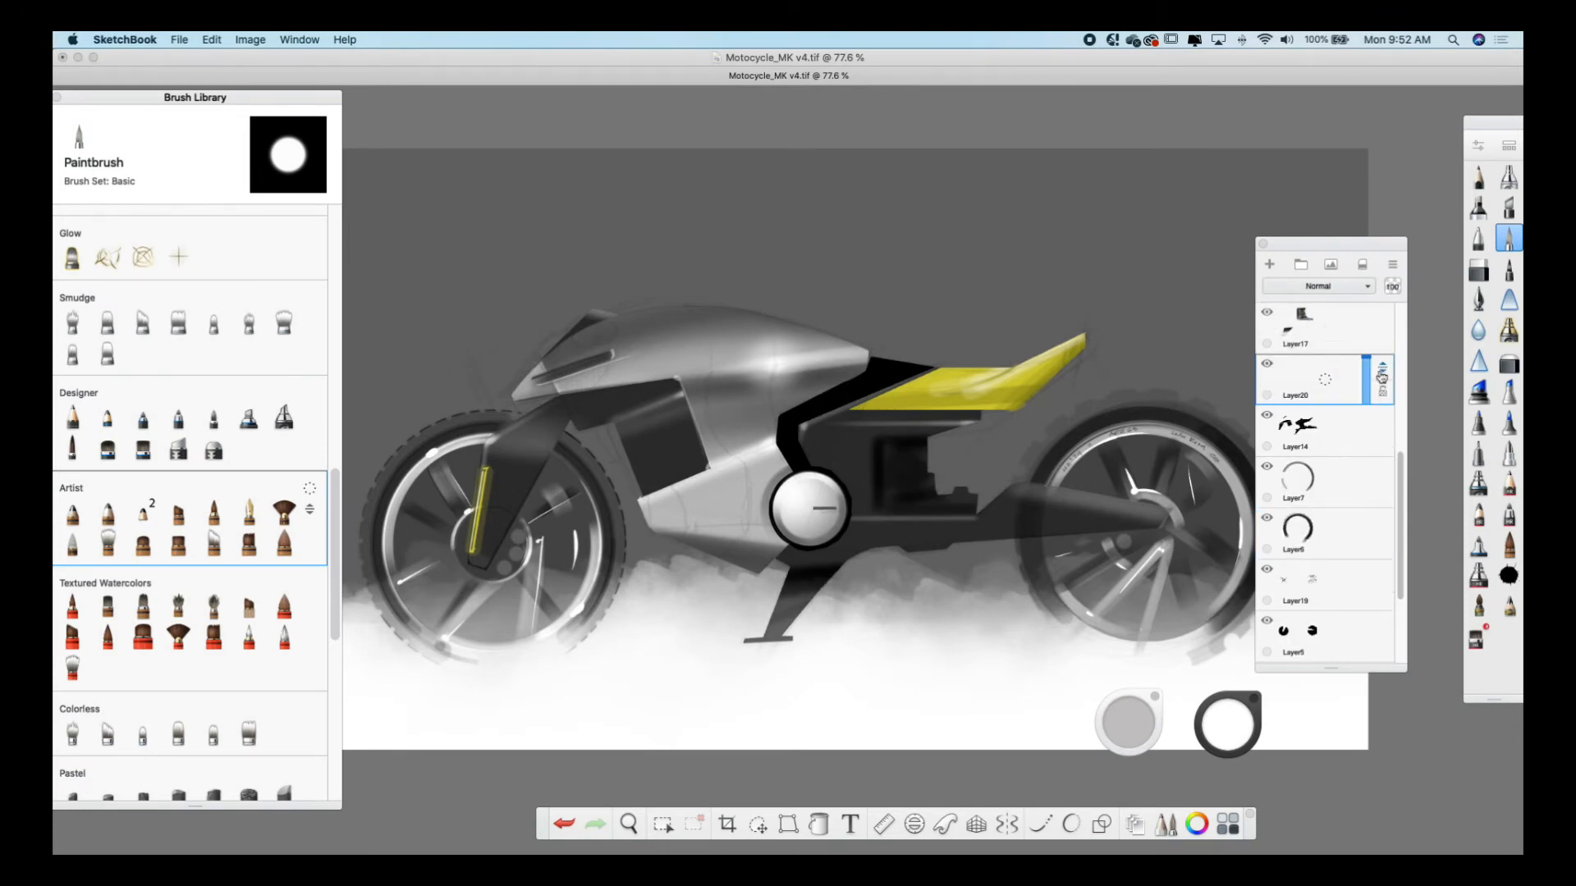
left_click_drag(1379, 381, 1384, 329)
left_click(1480, 178)
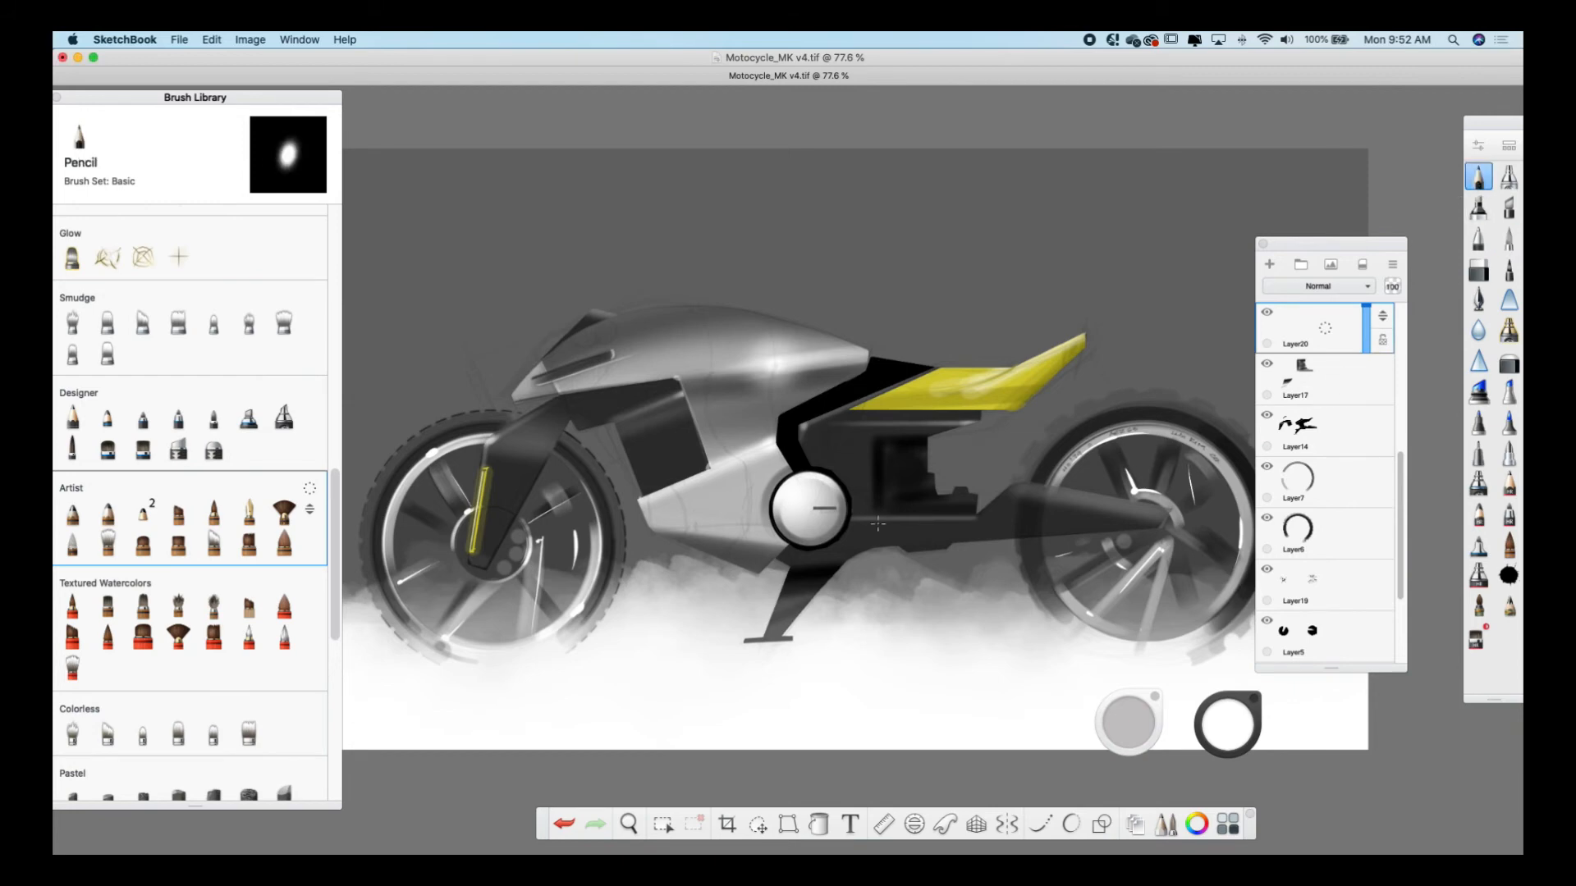
left_click(914, 823)
left_click_drag(492, 542, 692, 519)
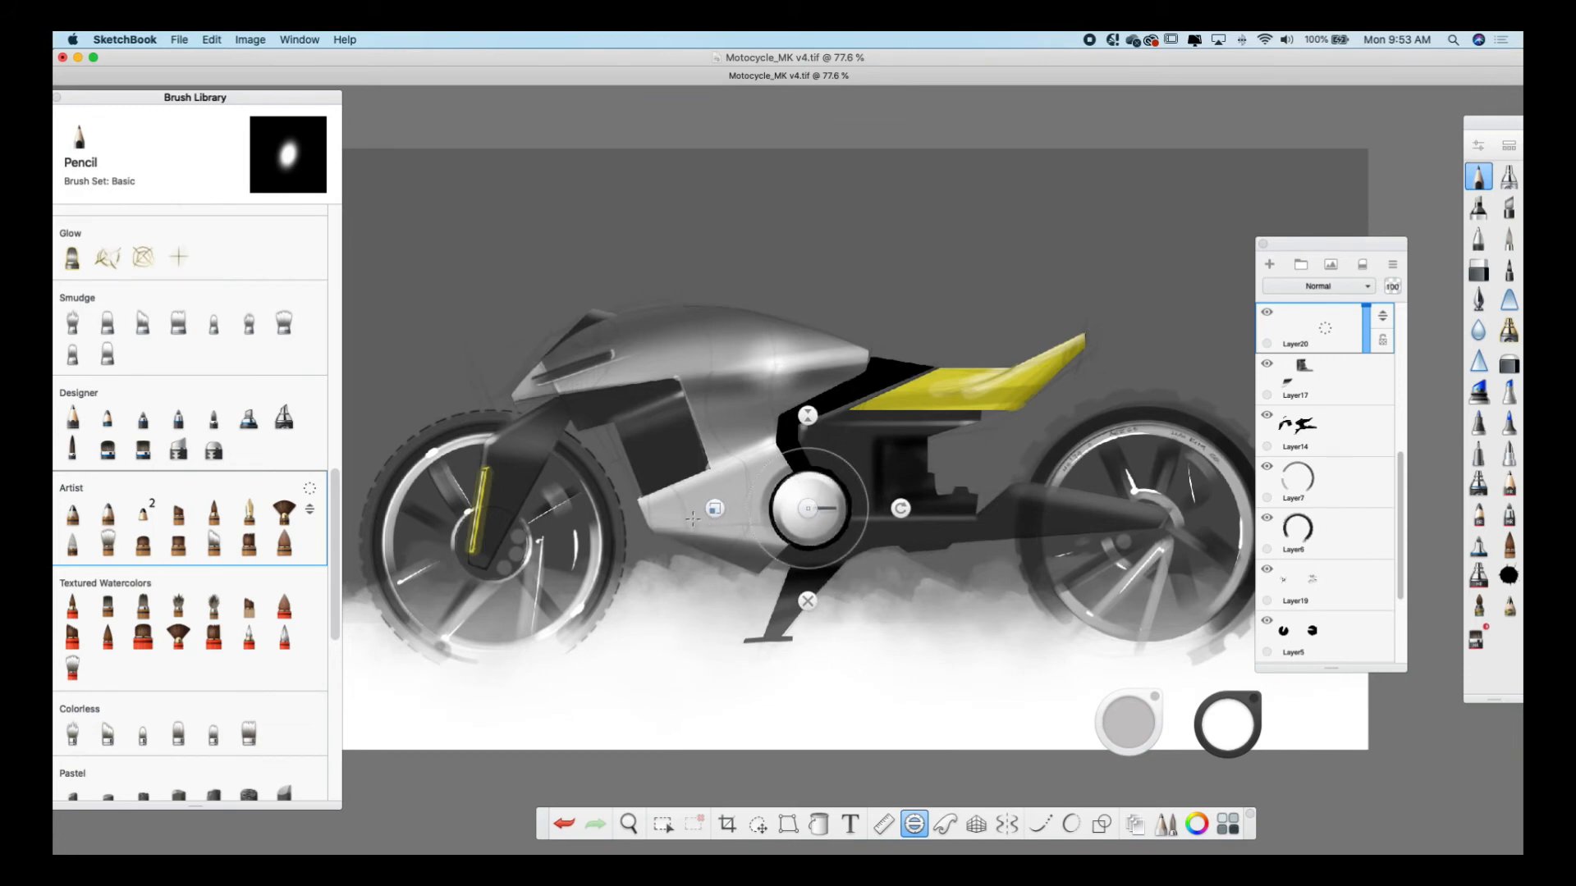
Paint a soft grey ring around the round engine cover along the guide with the Paintbrush, switch to light grey, and close the guide
left_click_drag(1227, 724, 1230, 626)
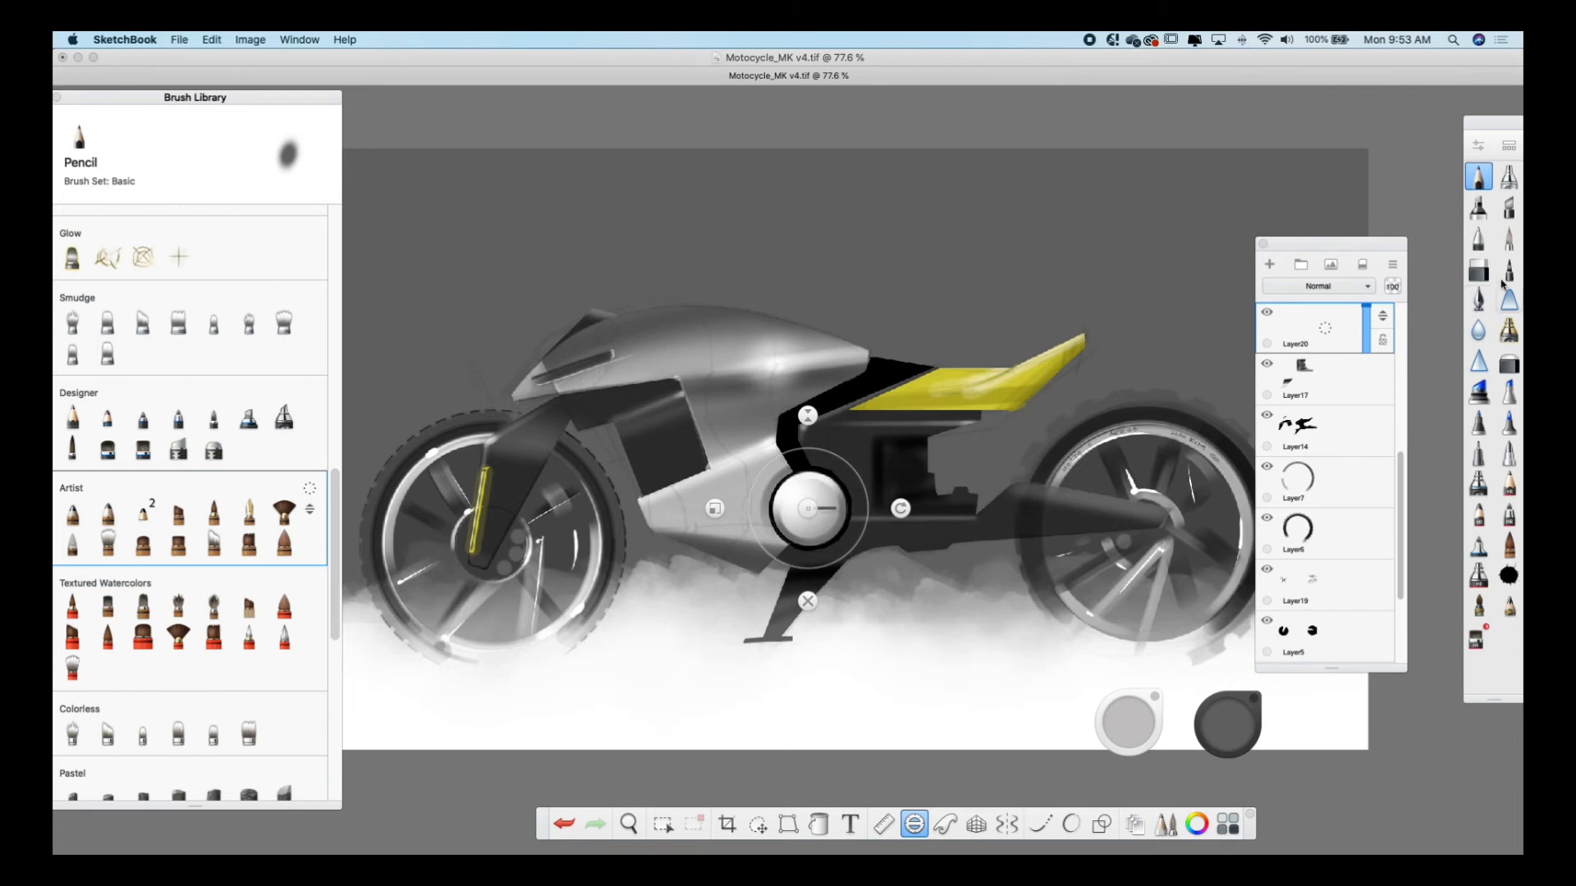
left_click(1508, 238)
mouse_move(808, 568)
left_mouse_down()
mouse_move(783, 566)
mouse_move(853, 549)
mouse_move(763, 584)
left_mouse_up()
left_click_drag(1227, 724, 1228, 591)
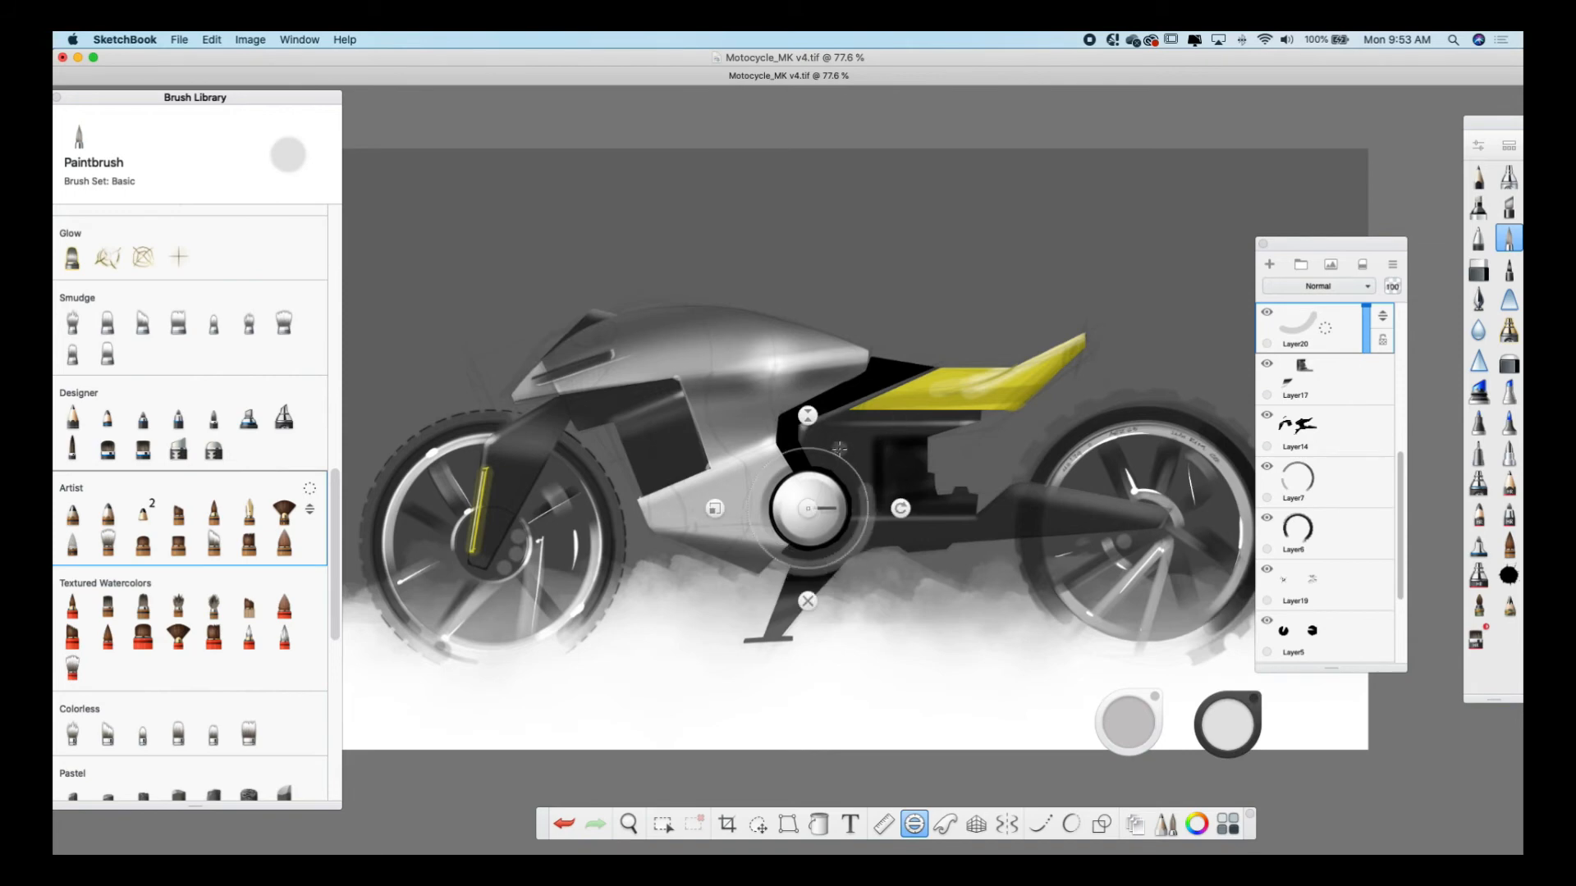
left_click(808, 600)
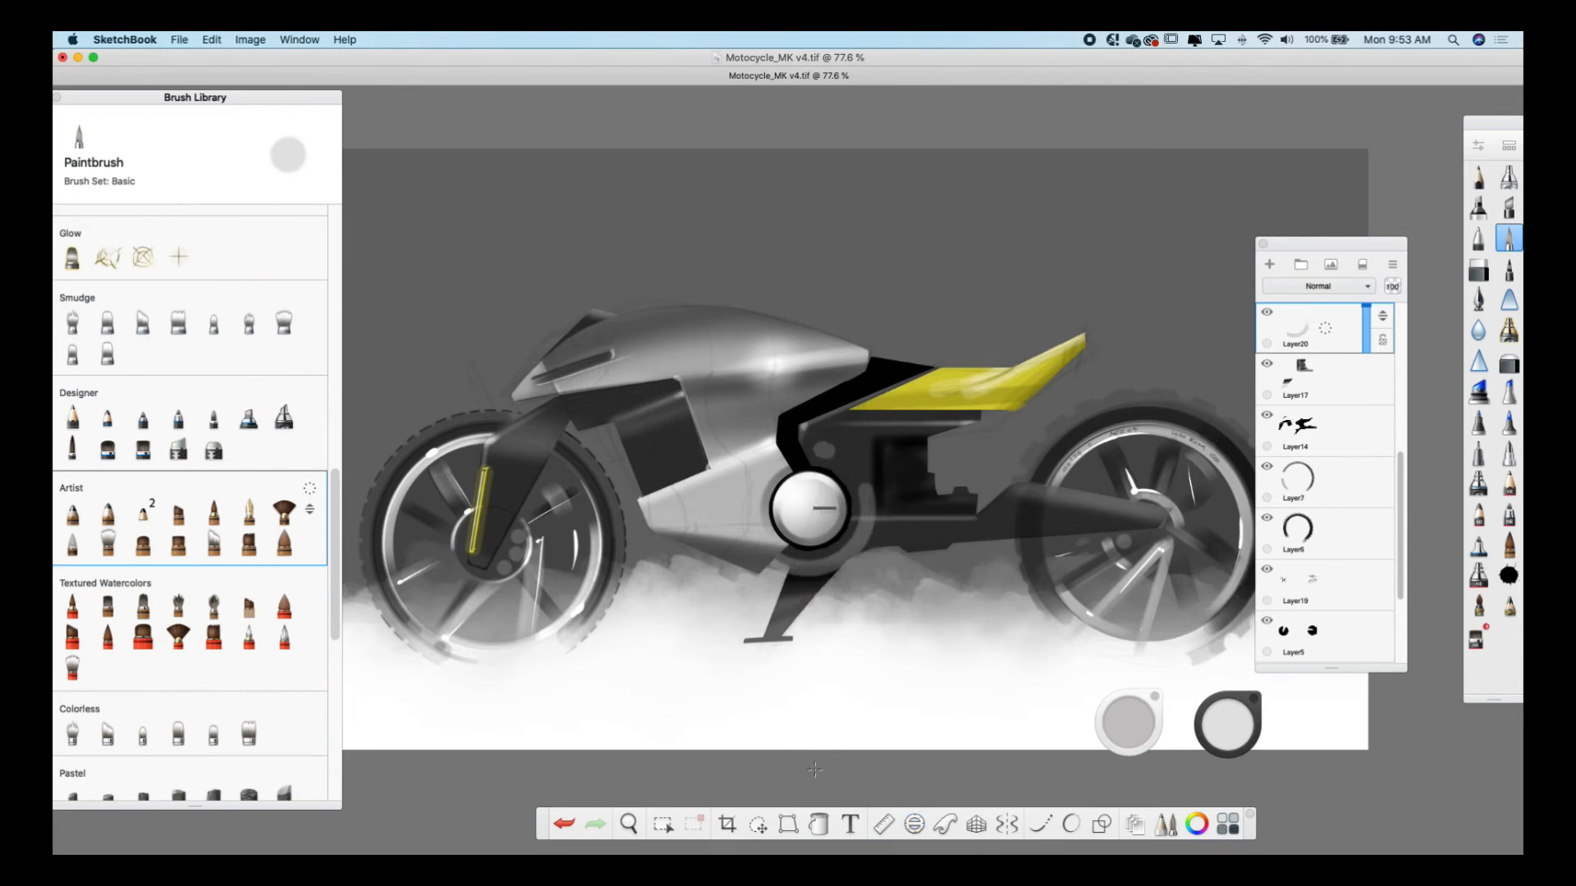
Switch to a black Pencil and sketch fine detail lines beside the round engine cover
left_click(1478, 178)
left_click_drag(1227, 724, 1211, 575)
mouse_move(855, 519)
left_mouse_down()
mouse_move(919, 518)
mouse_move(866, 496)
left_mouse_up()
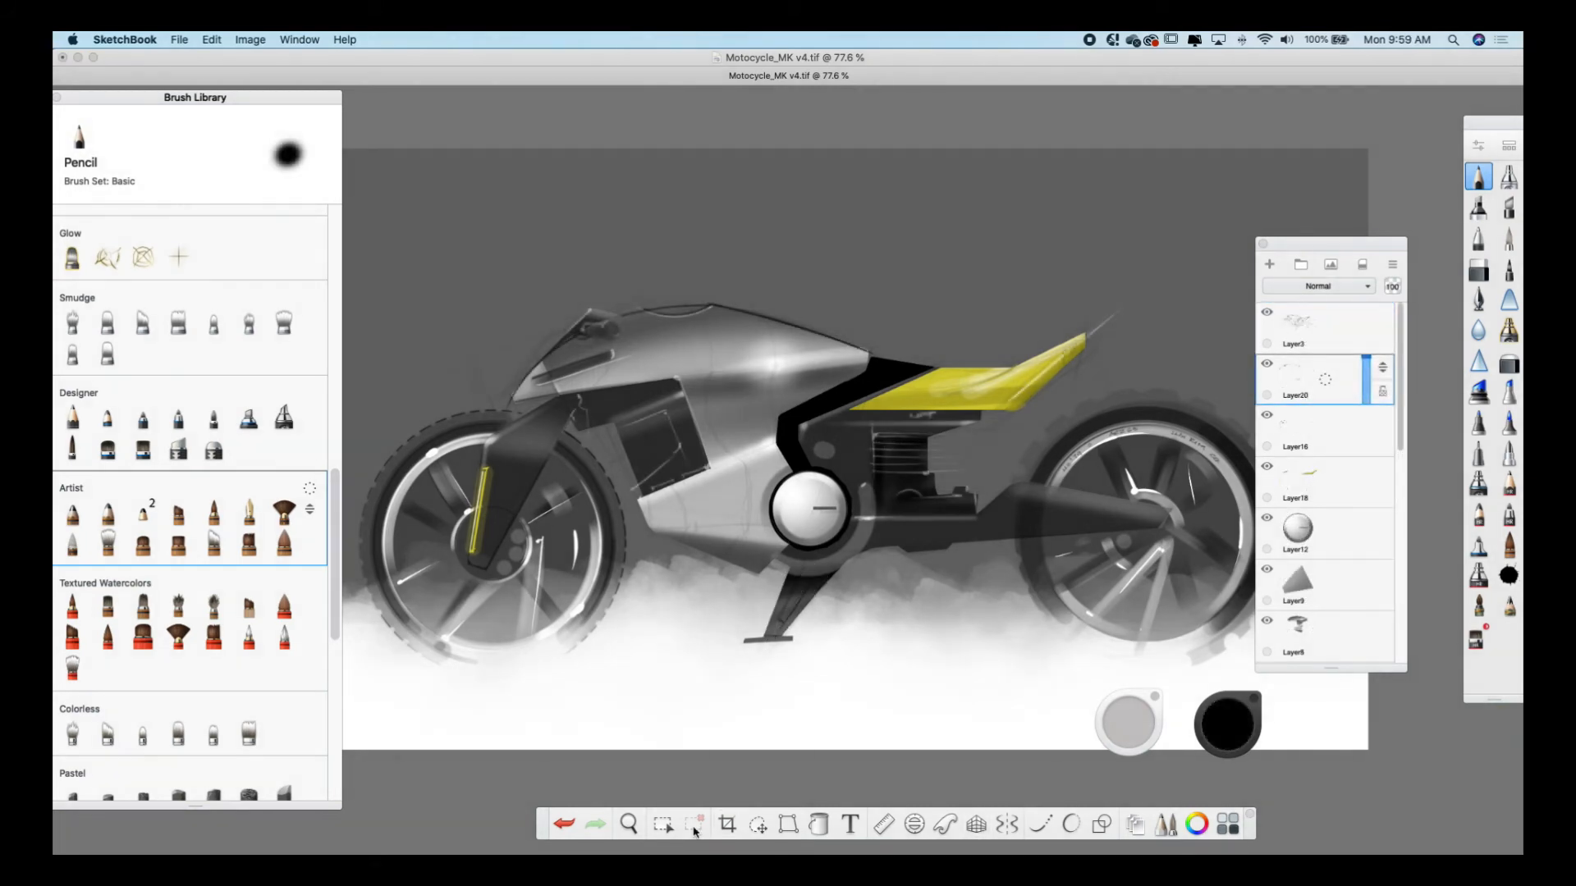
Cut an angular opening out of the kickstand on Layer14 with a polyline selection
key("space")
left_click_drag(831, 600, 976, 539)
scroll(1313, 476, "down", 5)
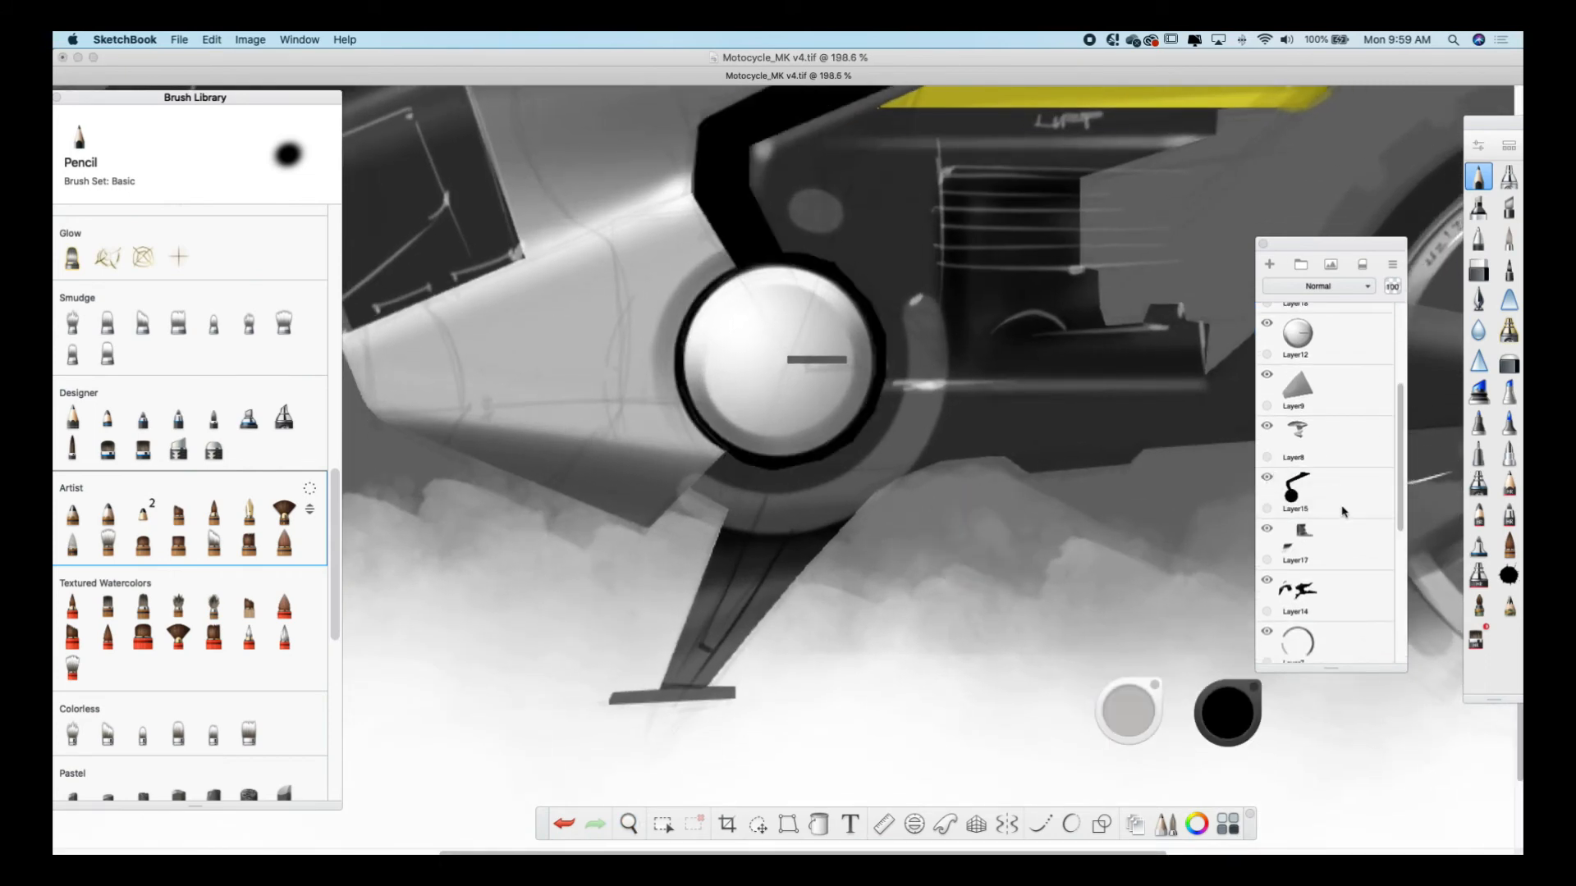
left_click(1301, 593)
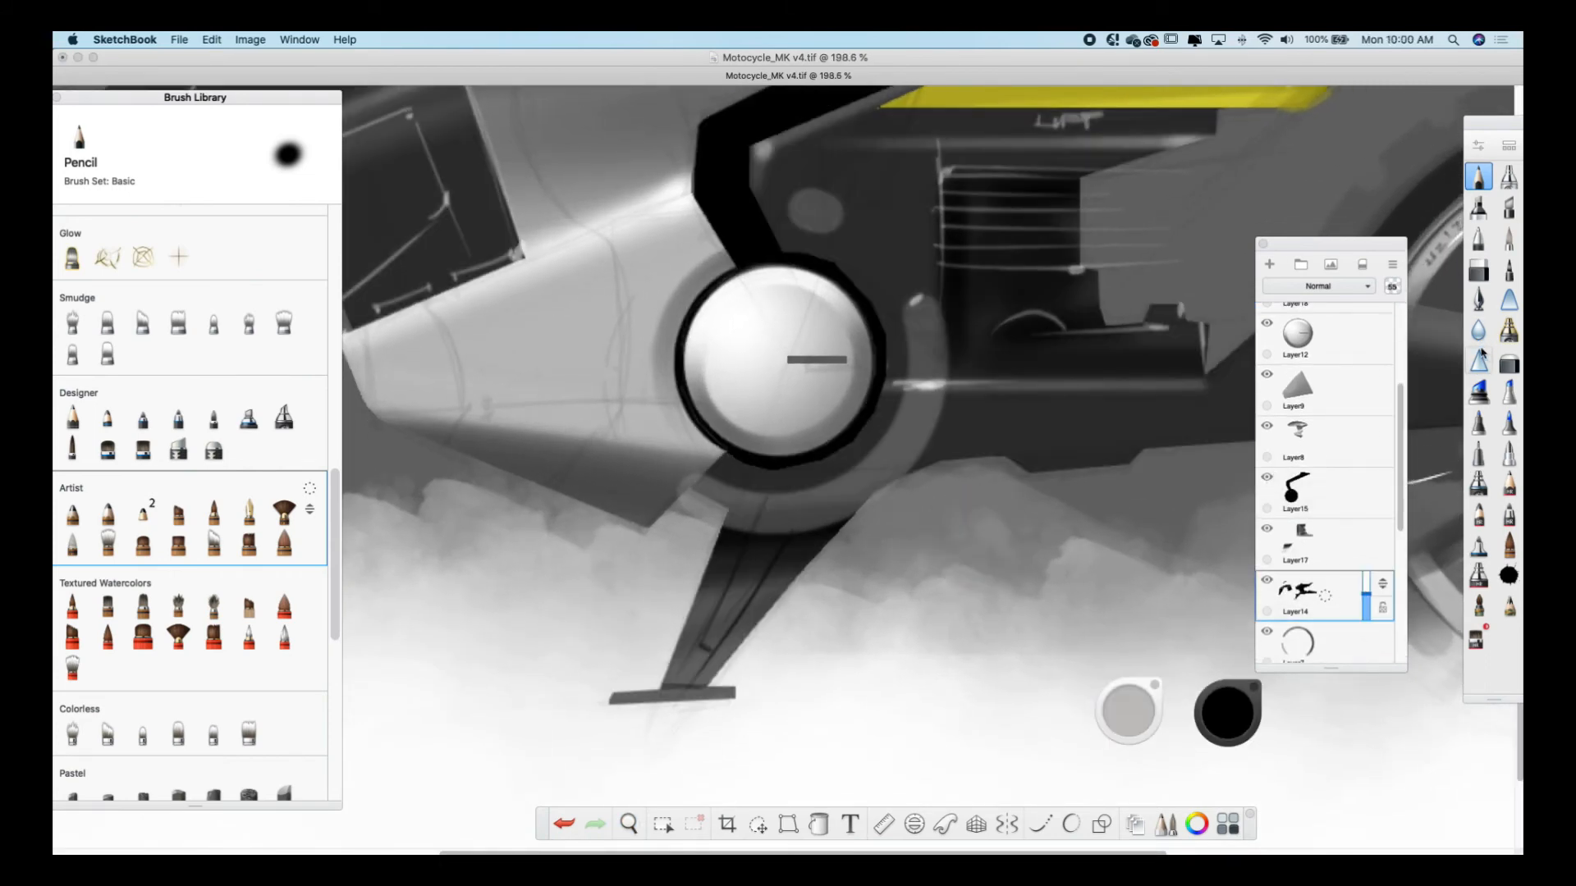
left_click(662, 824)
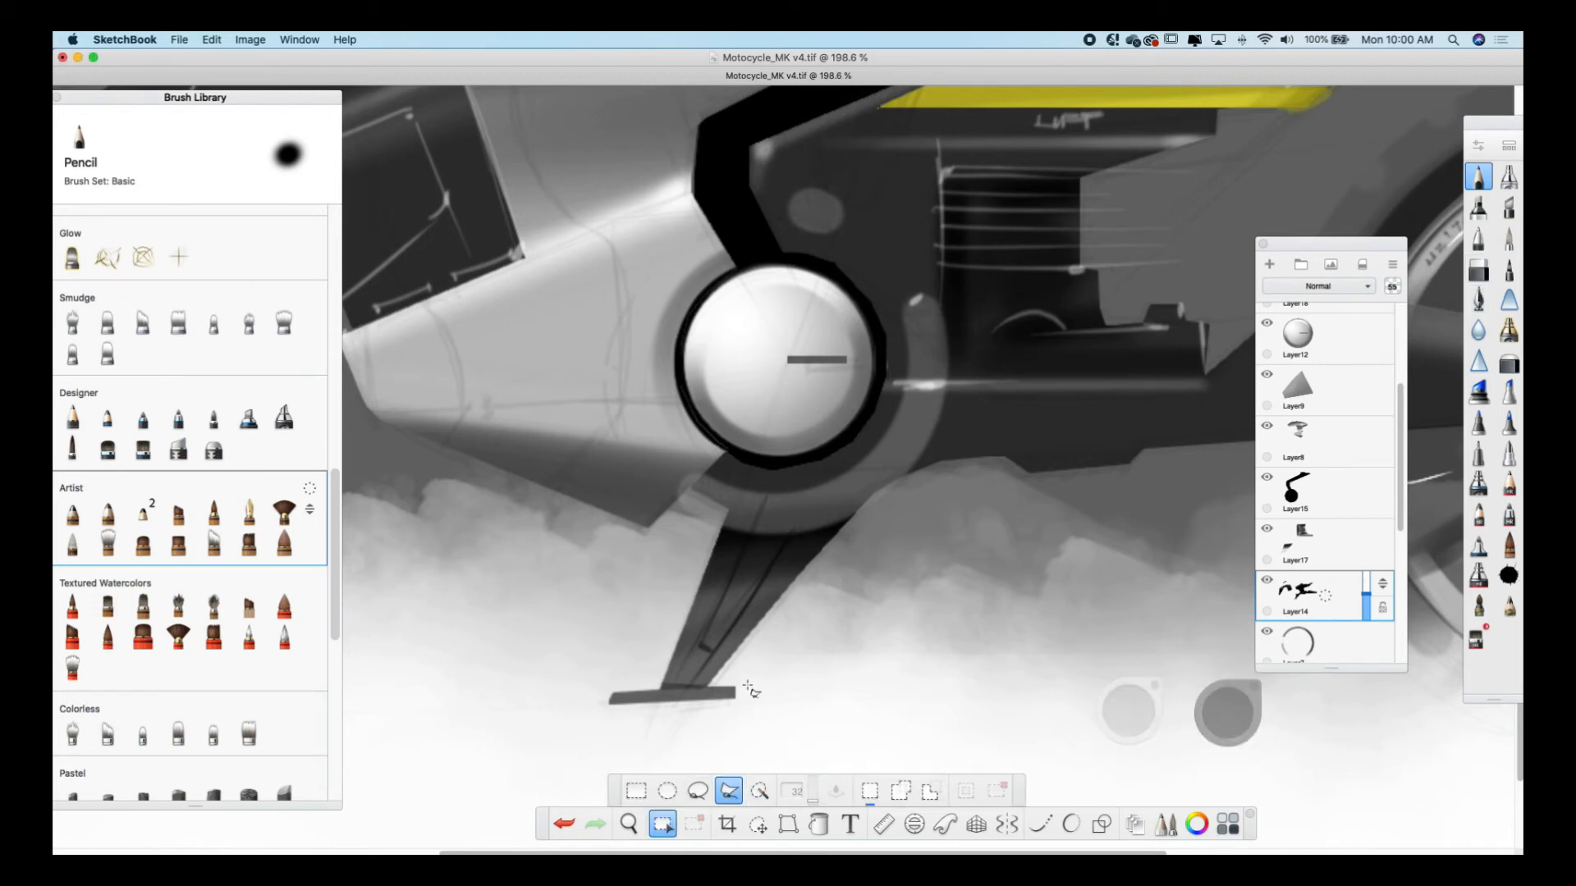
left_click(768, 494)
double_click(714, 653)
key("Delete")
Fit an ellipse guide inside the swingarm pivot, paint a white Pencil ring detail along it, and close the guide
key("space")
left_click_drag(766, 644, 741, 755)
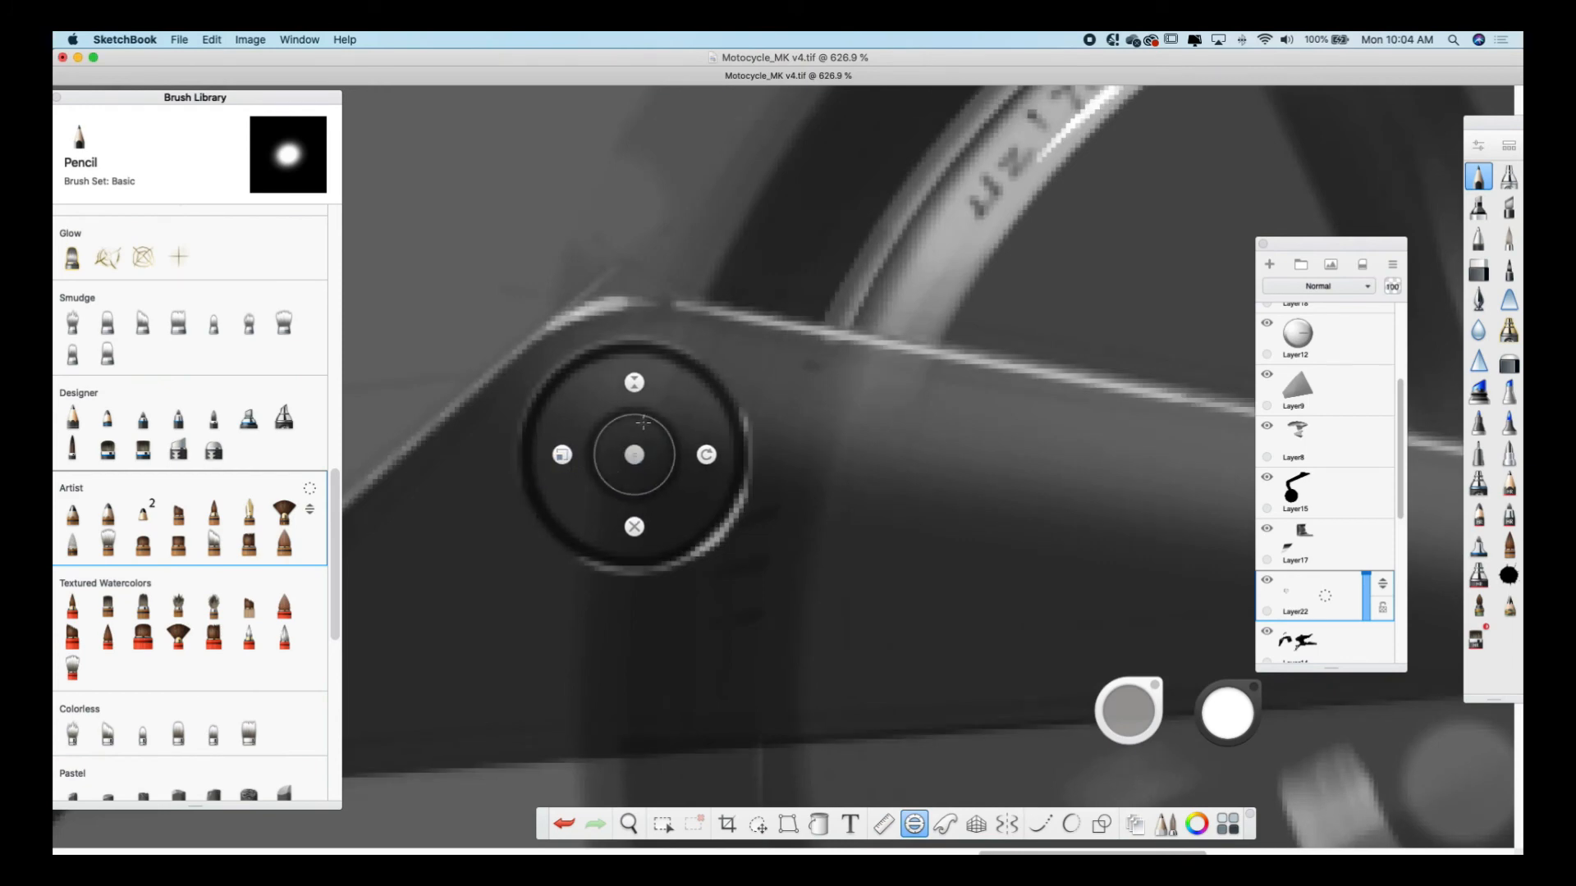
left_click_drag(563, 458, 553, 457)
left_click_drag(673, 486, 591, 491)
mouse_move(591, 490)
left_mouse_down()
mouse_move(723, 502)
mouse_move(610, 733)
left_mouse_up()
left_click(634, 535)
Align the ruler with the lower swingarm and draw a white Pencil highlight along it towards the rear hub
left_click(629, 824)
left_click_drag(828, 625, 779, 681)
left_click(884, 824)
left_click_drag(711, 384, 750, 534)
left_click_drag(632, 537, 787, 596)
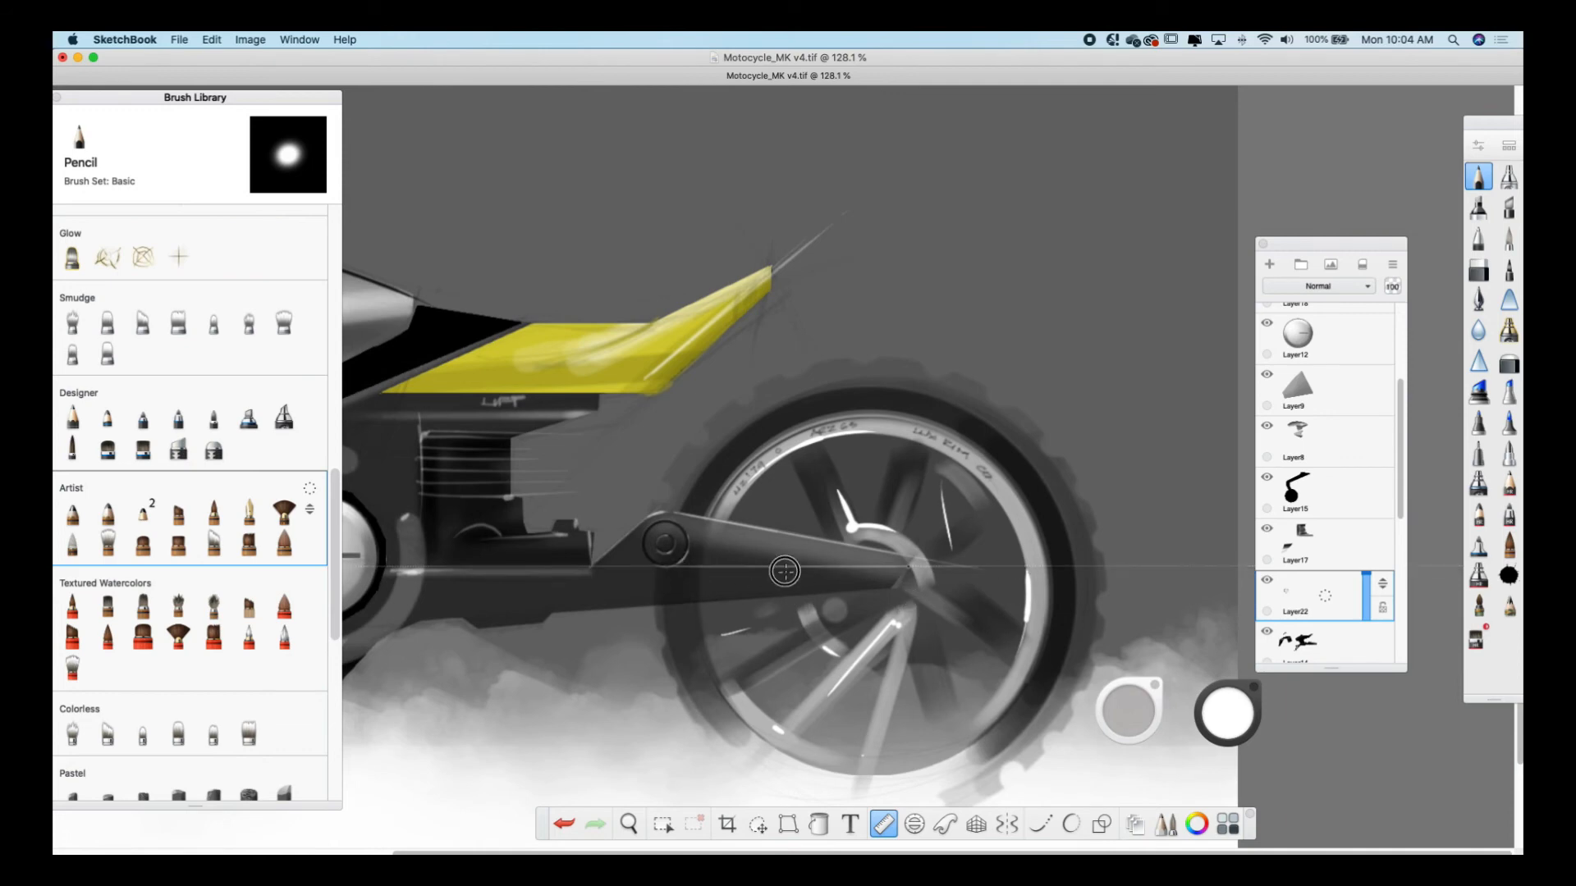
left_click_drag(789, 596, 889, 574)
Switch the Pencil to black and draw ruler-guided lines along the lower swingarm and the frame beneath it
left_click(1228, 713)
left_click(1225, 568)
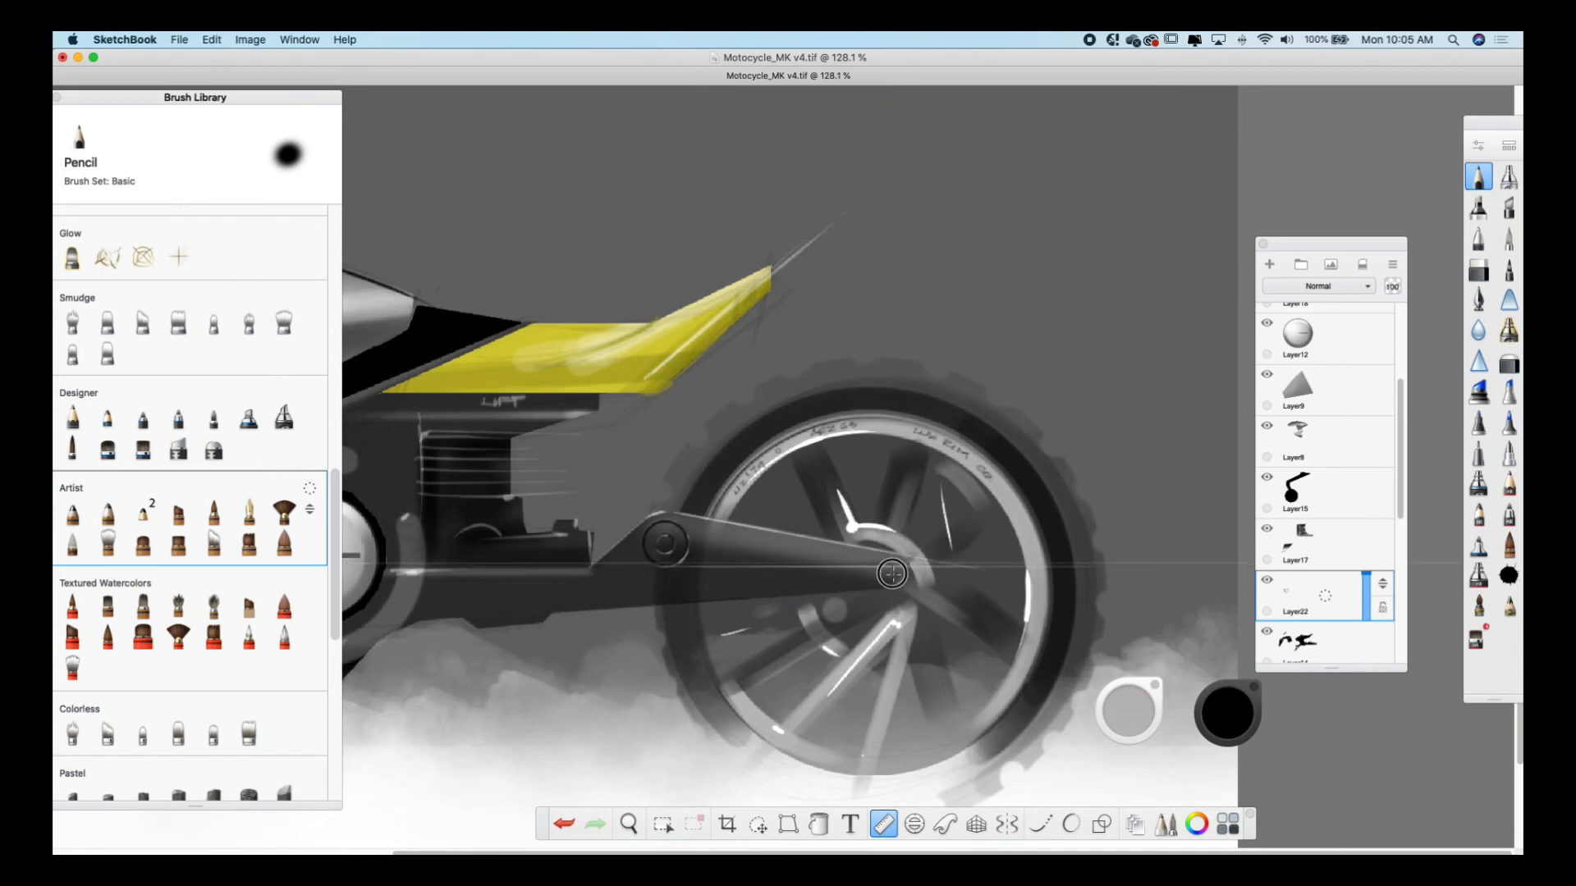
mouse_move(786, 592)
left_mouse_down()
mouse_move(731, 717)
mouse_move(735, 615)
left_mouse_up()
left_click_drag(420, 585, 876, 593)
mouse_move(735, 616)
left_mouse_down()
mouse_move(755, 650)
mouse_move(758, 621)
mouse_move(743, 643)
mouse_move(541, 645)
left_mouse_up()
Add more tonal strokes along the underside of the frame and swingarm, return to black, and hide the ruler
left_click(1227, 713)
left_click(1206, 620)
left_click_drag(665, 650, 813, 622)
left_click(1241, 722)
left_click(1259, 655)
mouse_move(482, 617)
left_mouse_down()
mouse_move(435, 625)
mouse_move(724, 613)
left_mouse_up()
key("r")
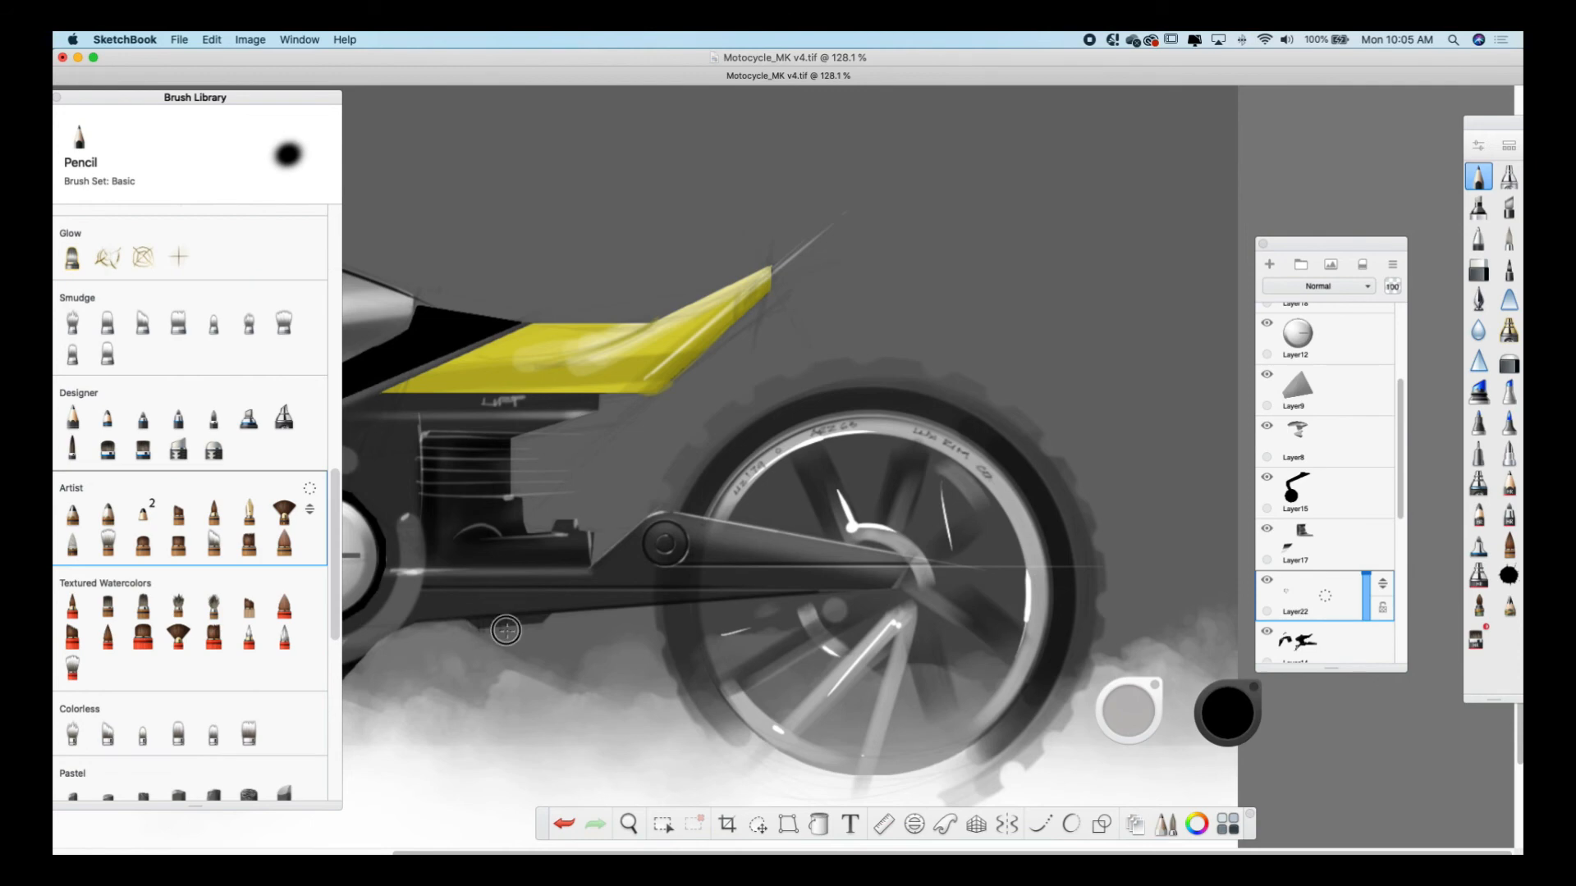
Align the ruler with the yellow seat's lower edge and draw a black Pencil line along it past the rear corner
key("space")
left_click_drag(662, 673, 730, 728)
left_click(776, 654)
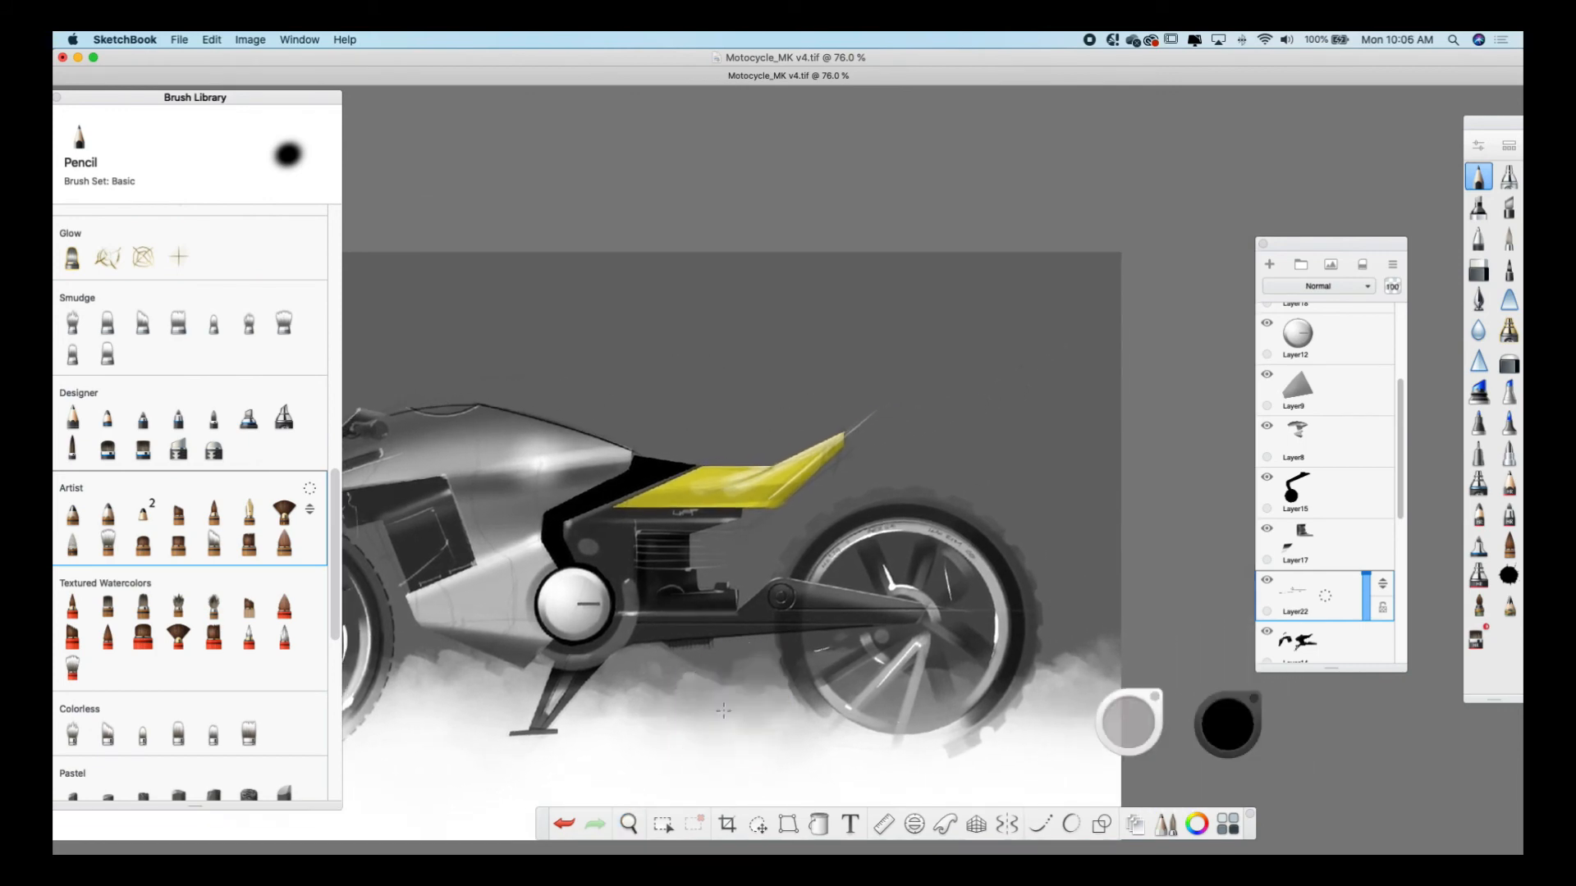
key("space")
left_click_drag(787, 435, 896, 421)
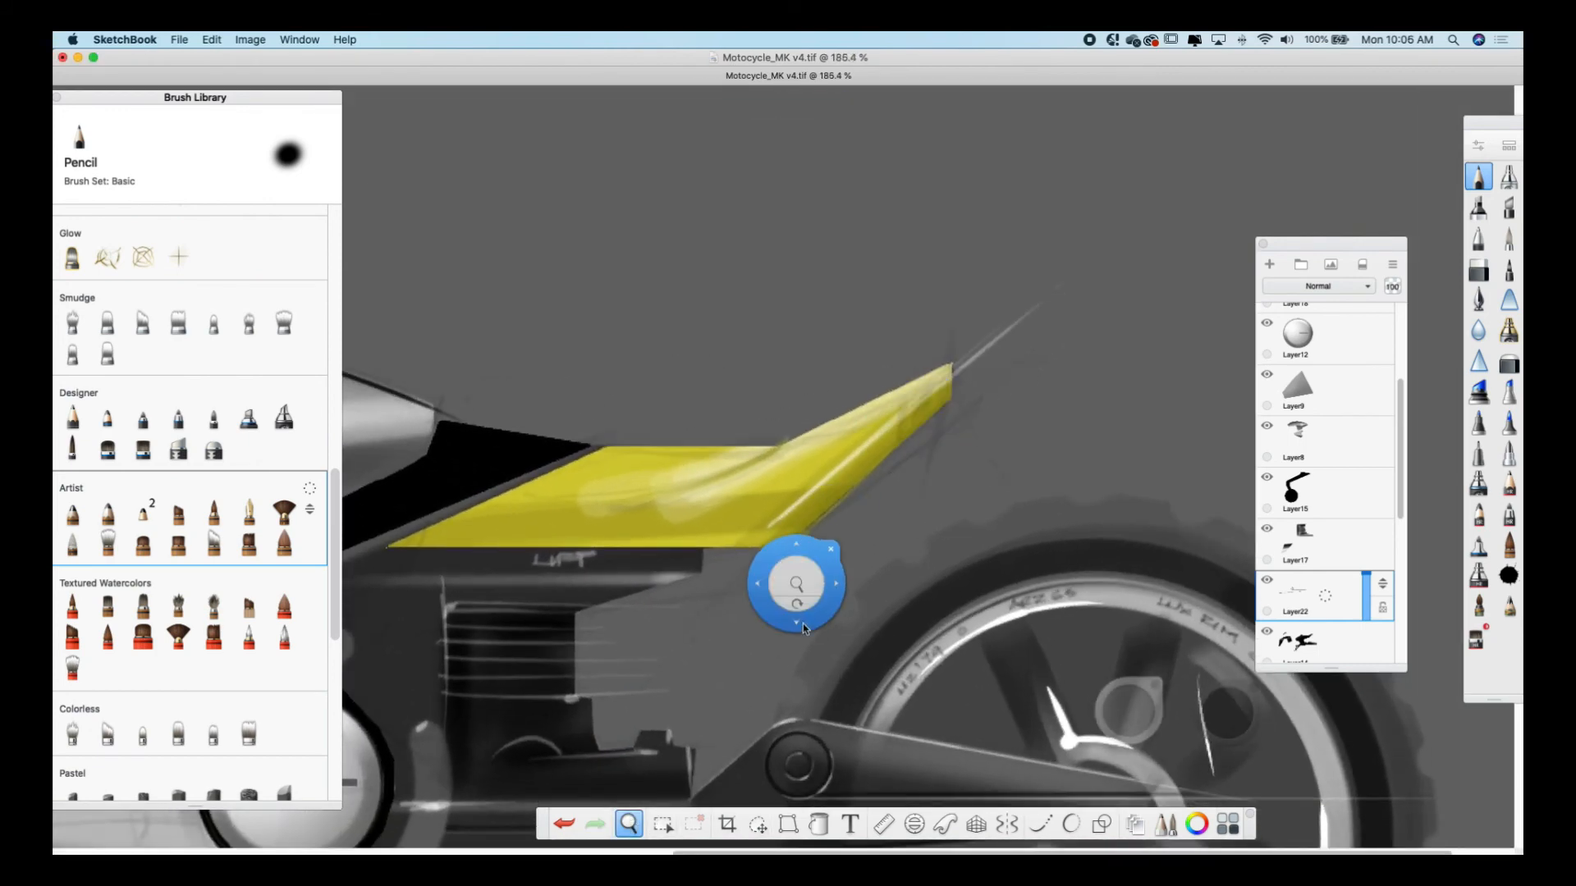
left_click_drag(811, 623, 920, 653)
left_click(883, 824)
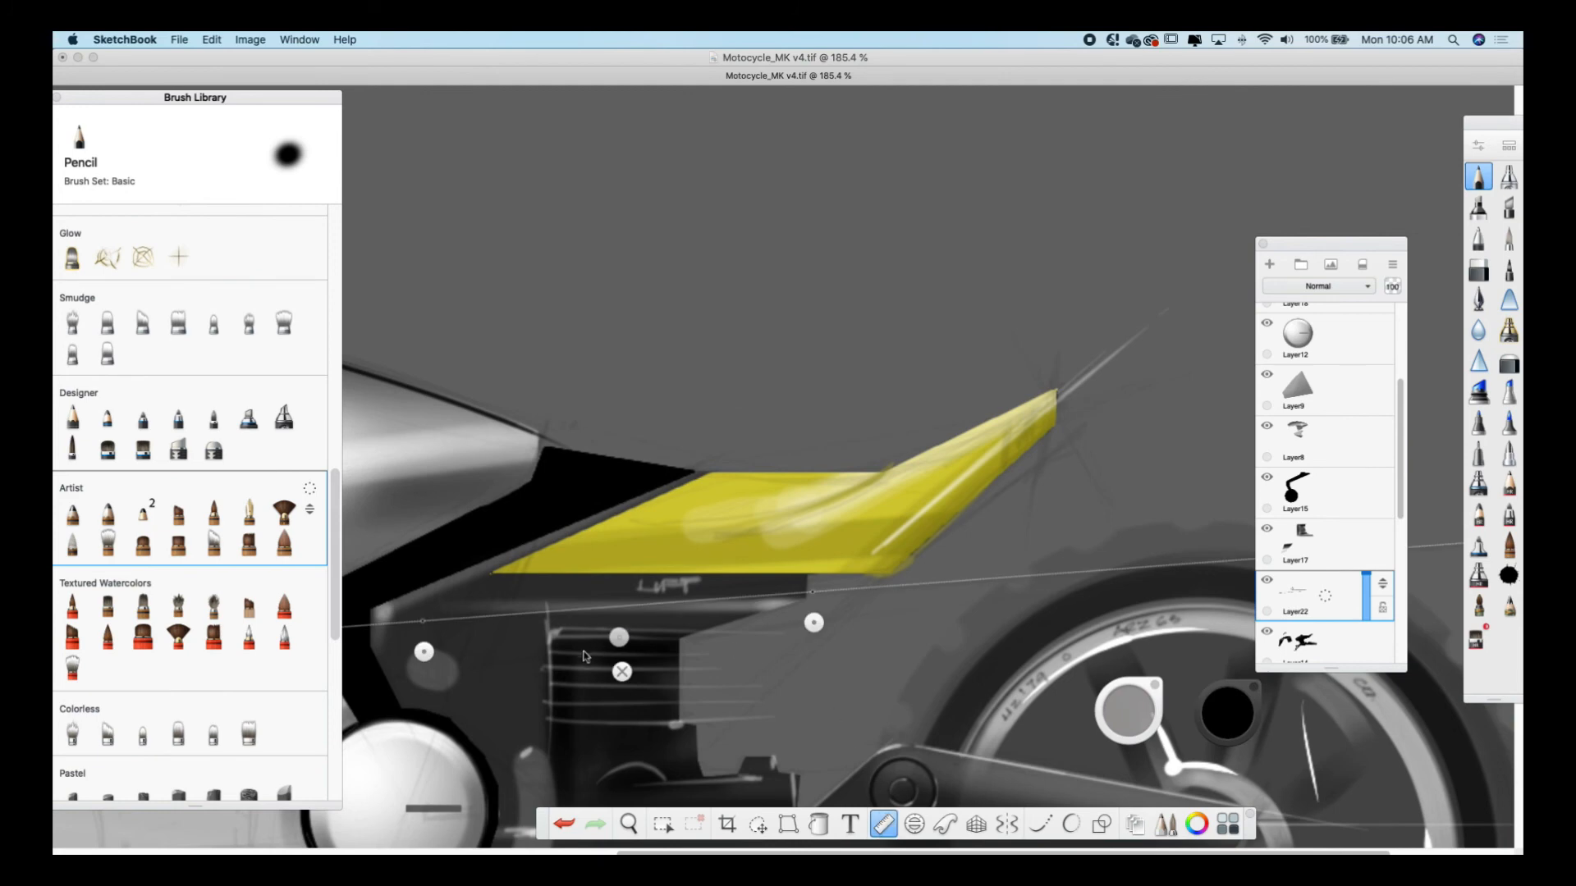
left_click_drag(619, 626, 694, 591)
left_click_drag(895, 578, 892, 601)
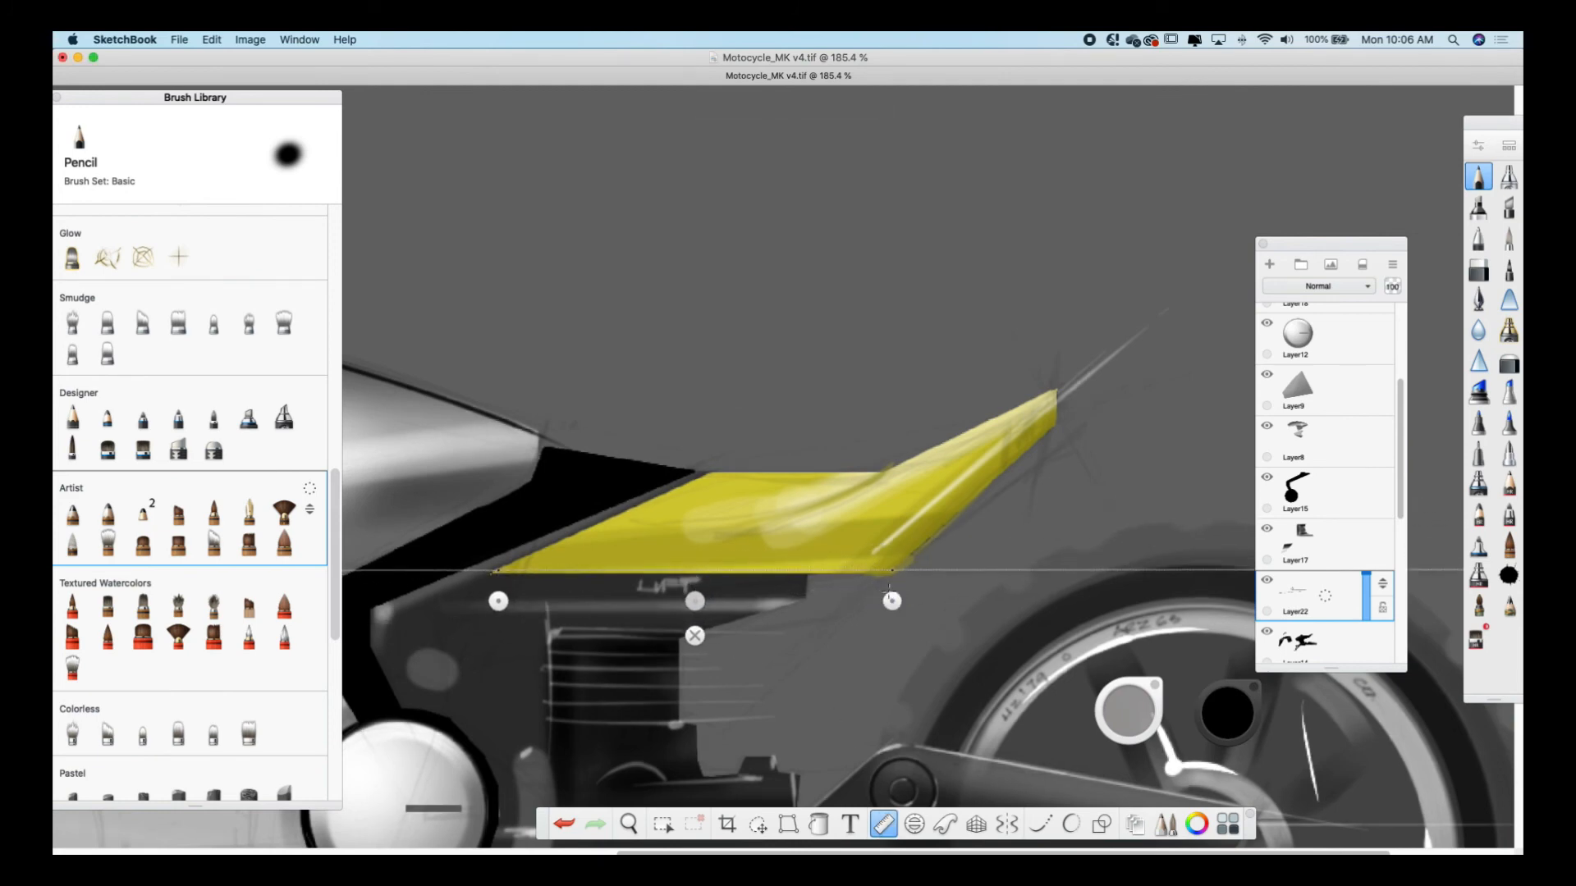
left_click_drag(497, 573, 888, 576)
left_click_drag(887, 576, 936, 574)
left_click_drag(936, 572, 859, 571)
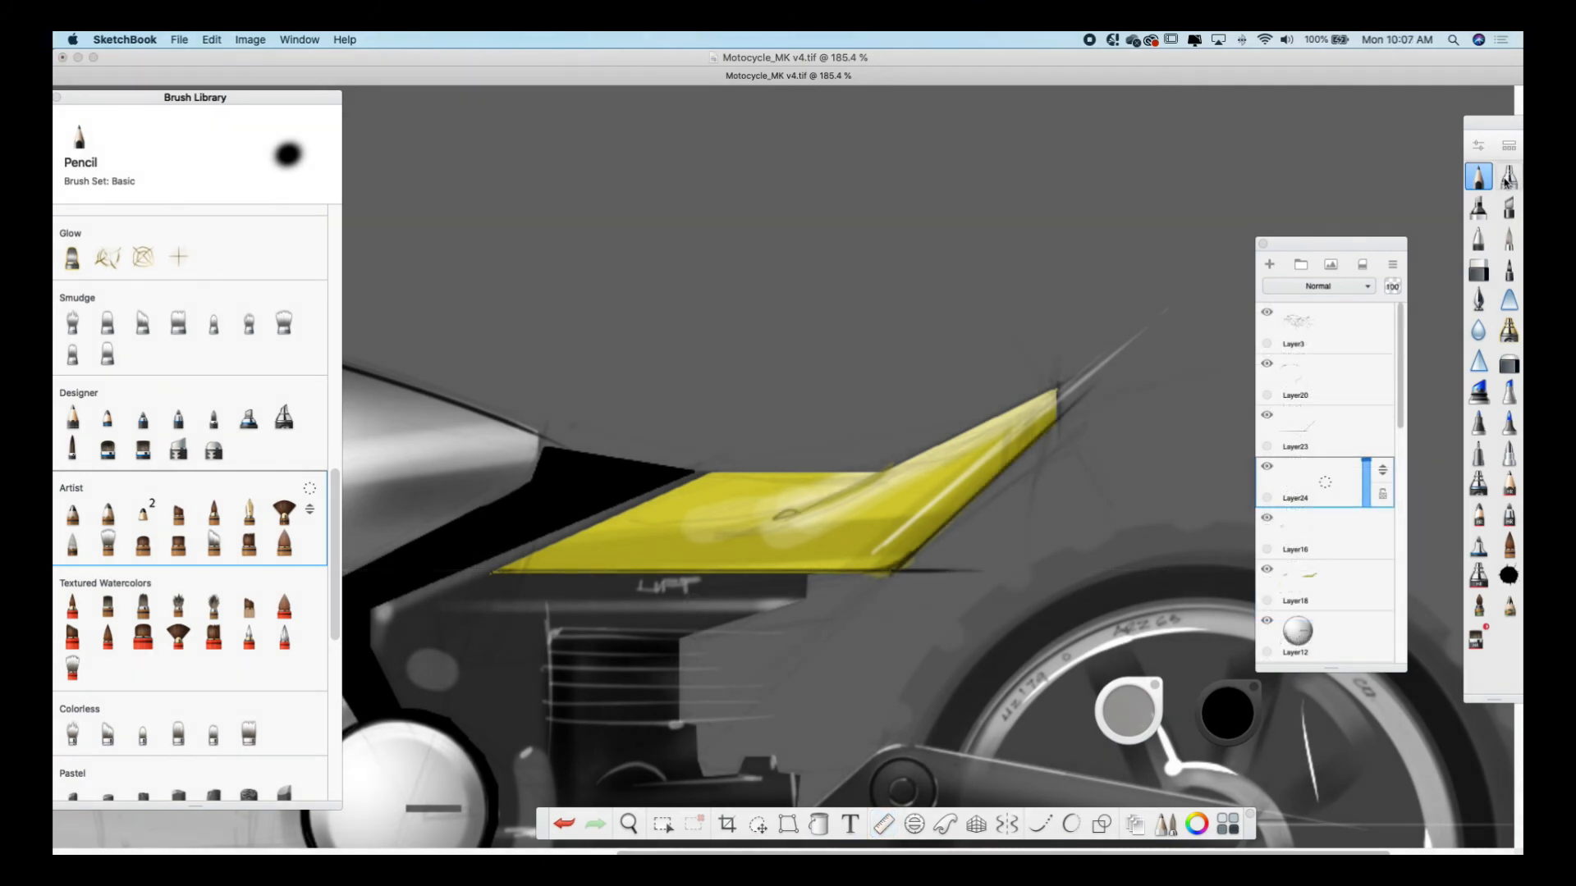
Airbrush a dark yellow strip beneath the seat's lower edge on Layer24, sampling the colour from the seat
left_click(1509, 176)
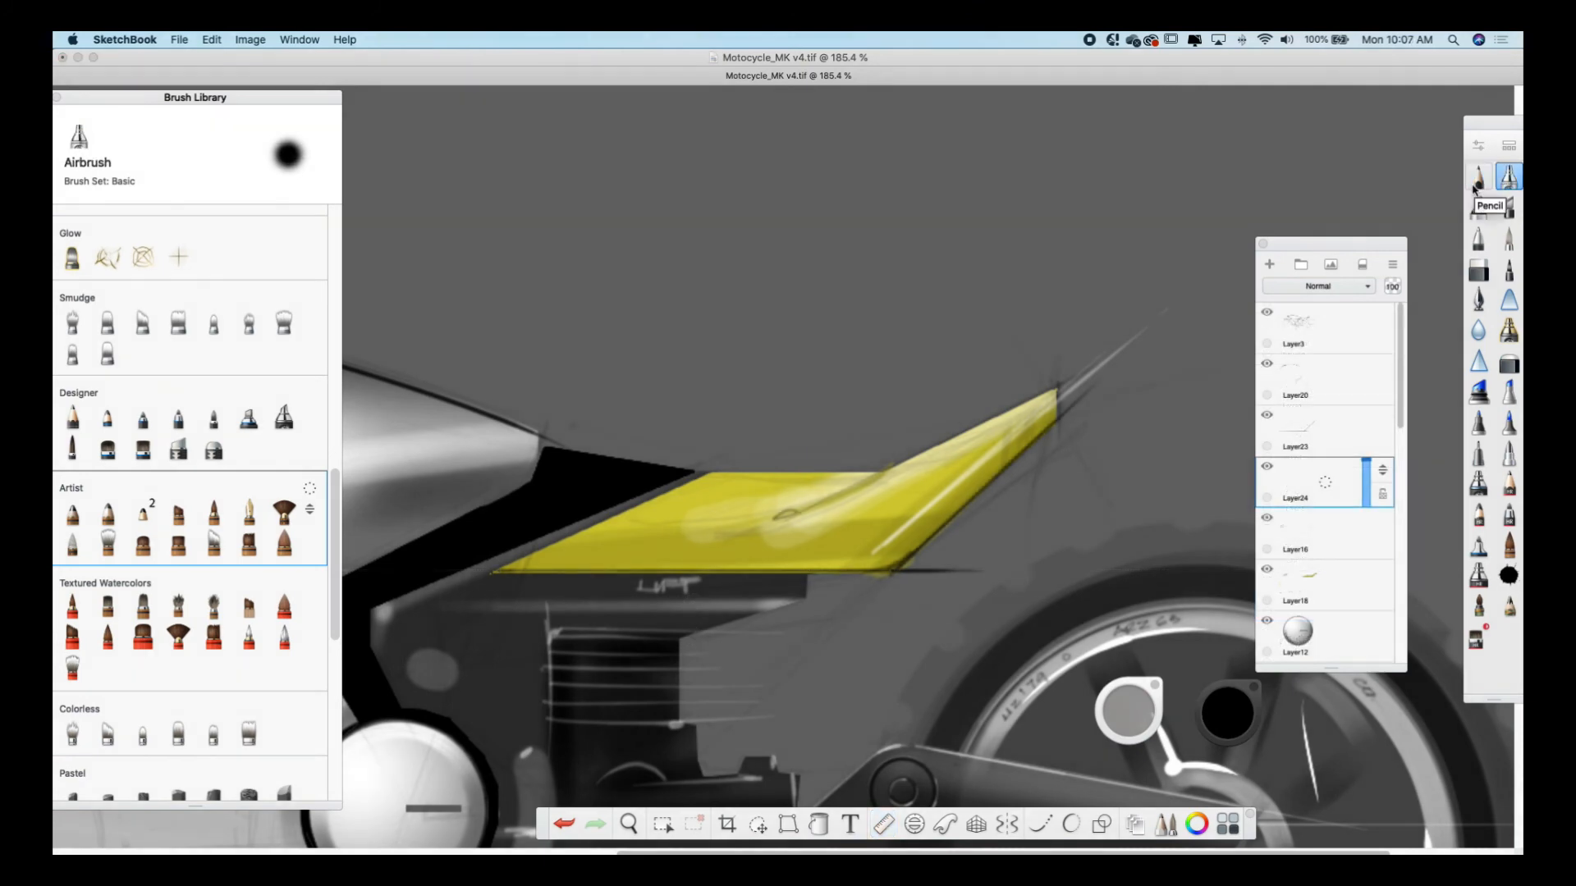
mouse_move(1129, 710)
left_mouse_down()
mouse_move(904, 526)
mouse_move(780, 507)
mouse_move(802, 500)
mouse_move(588, 518)
mouse_move(627, 509)
left_mouse_up()
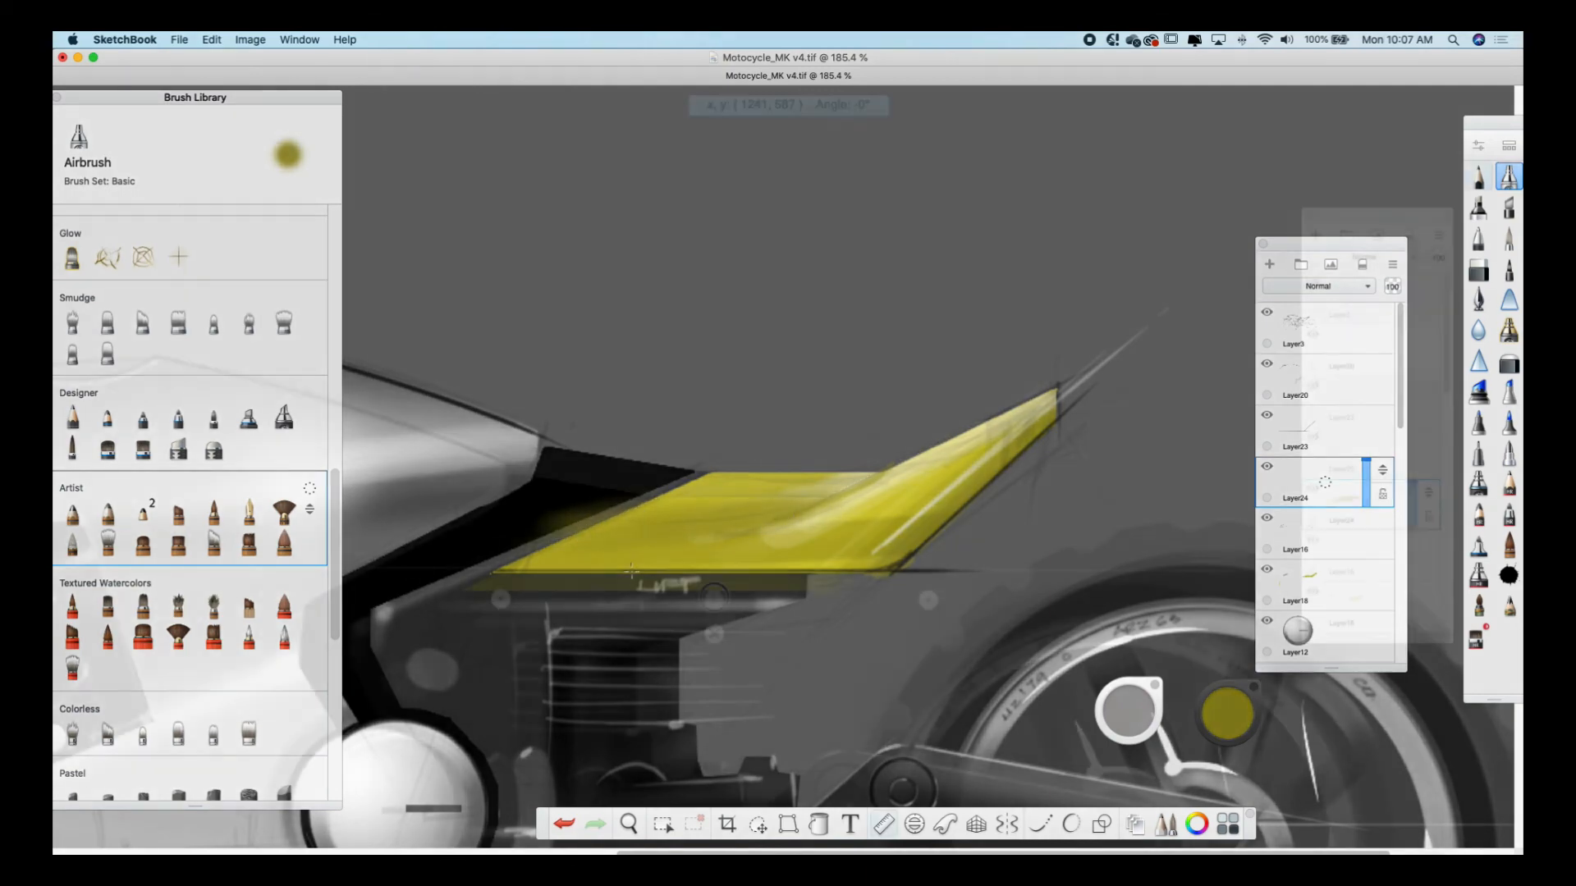
mouse_move(808, 591)
left_mouse_down()
mouse_move(813, 575)
mouse_move(526, 595)
left_mouse_up()
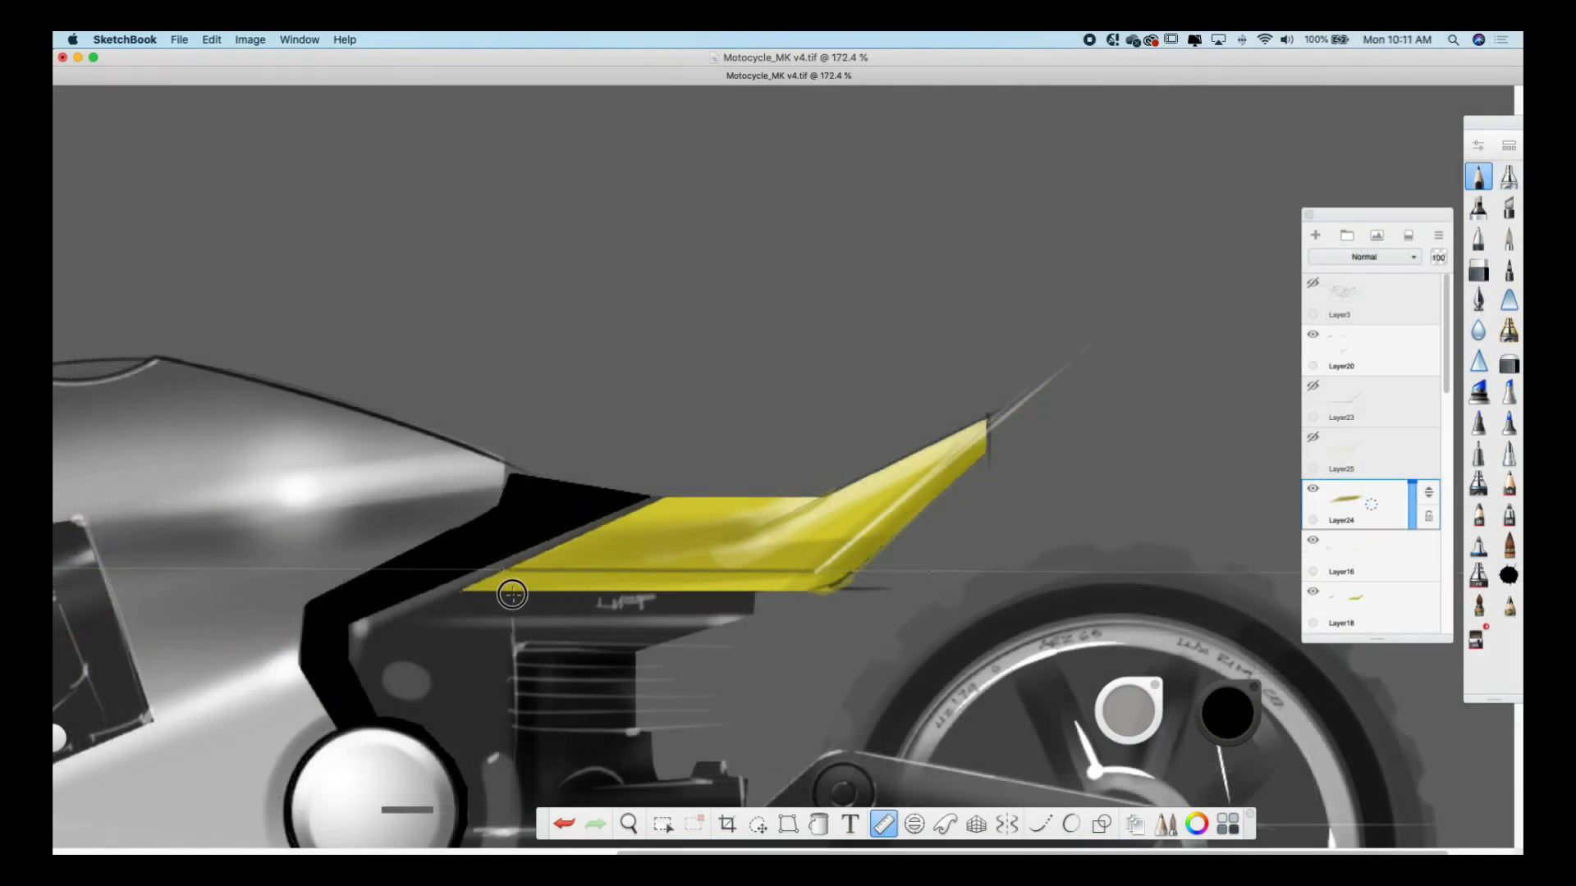
Angle the ruler along the yellow tail, draw a black Pencil crease line up to its tip, and close the ruler
left_click_drag(928, 599, 991, 451)
mouse_move(510, 600)
left_mouse_down()
mouse_move(866, 570)
mouse_move(843, 587)
mouse_move(985, 426)
left_mouse_up()
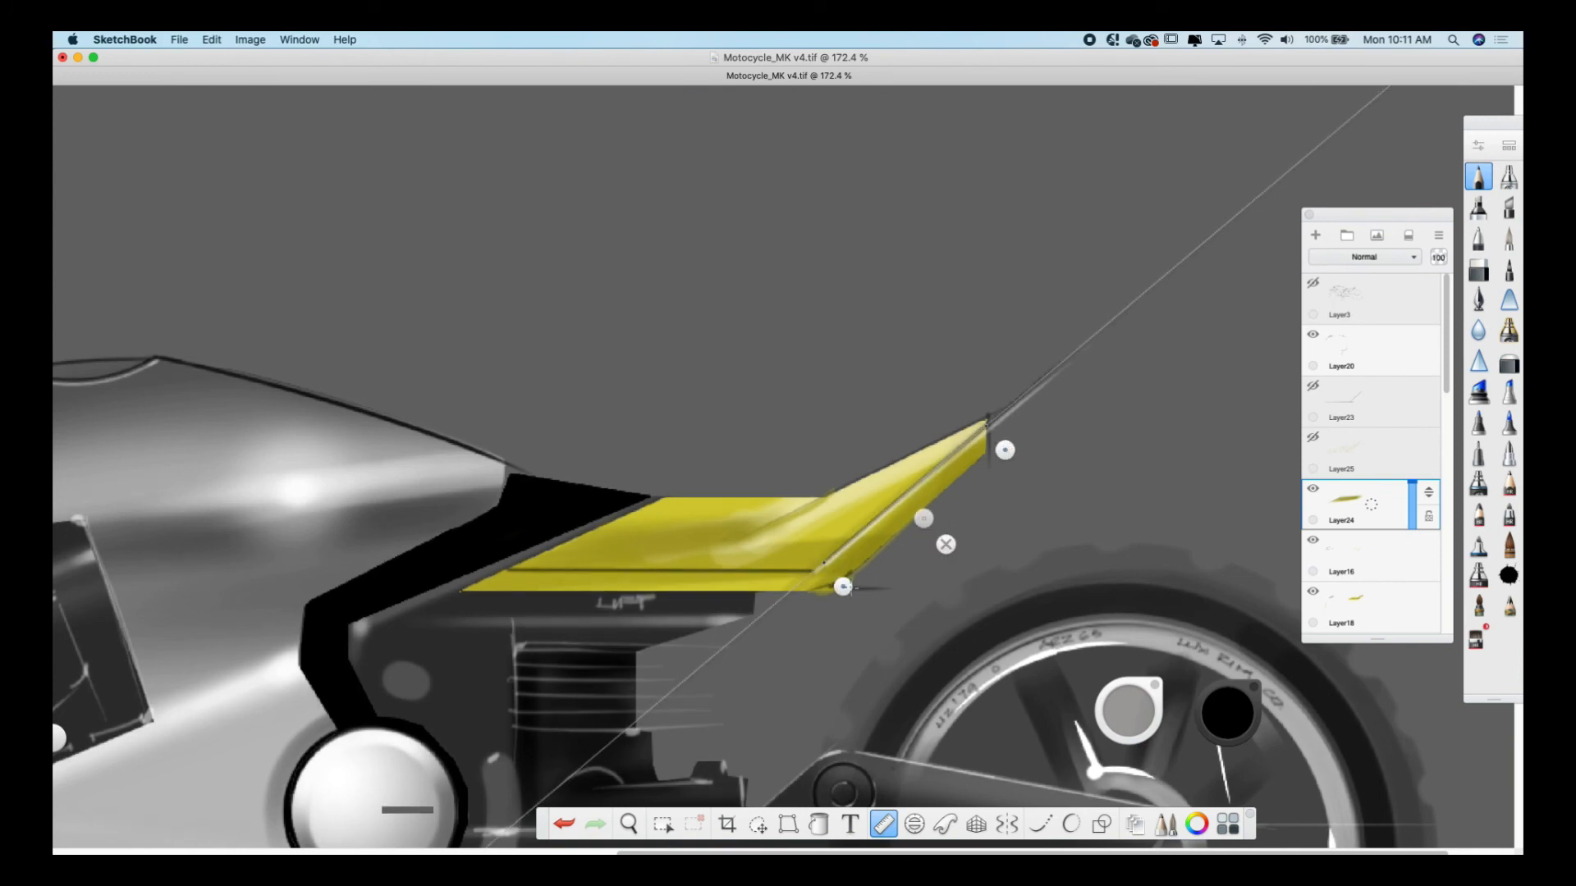
left_click(945, 544)
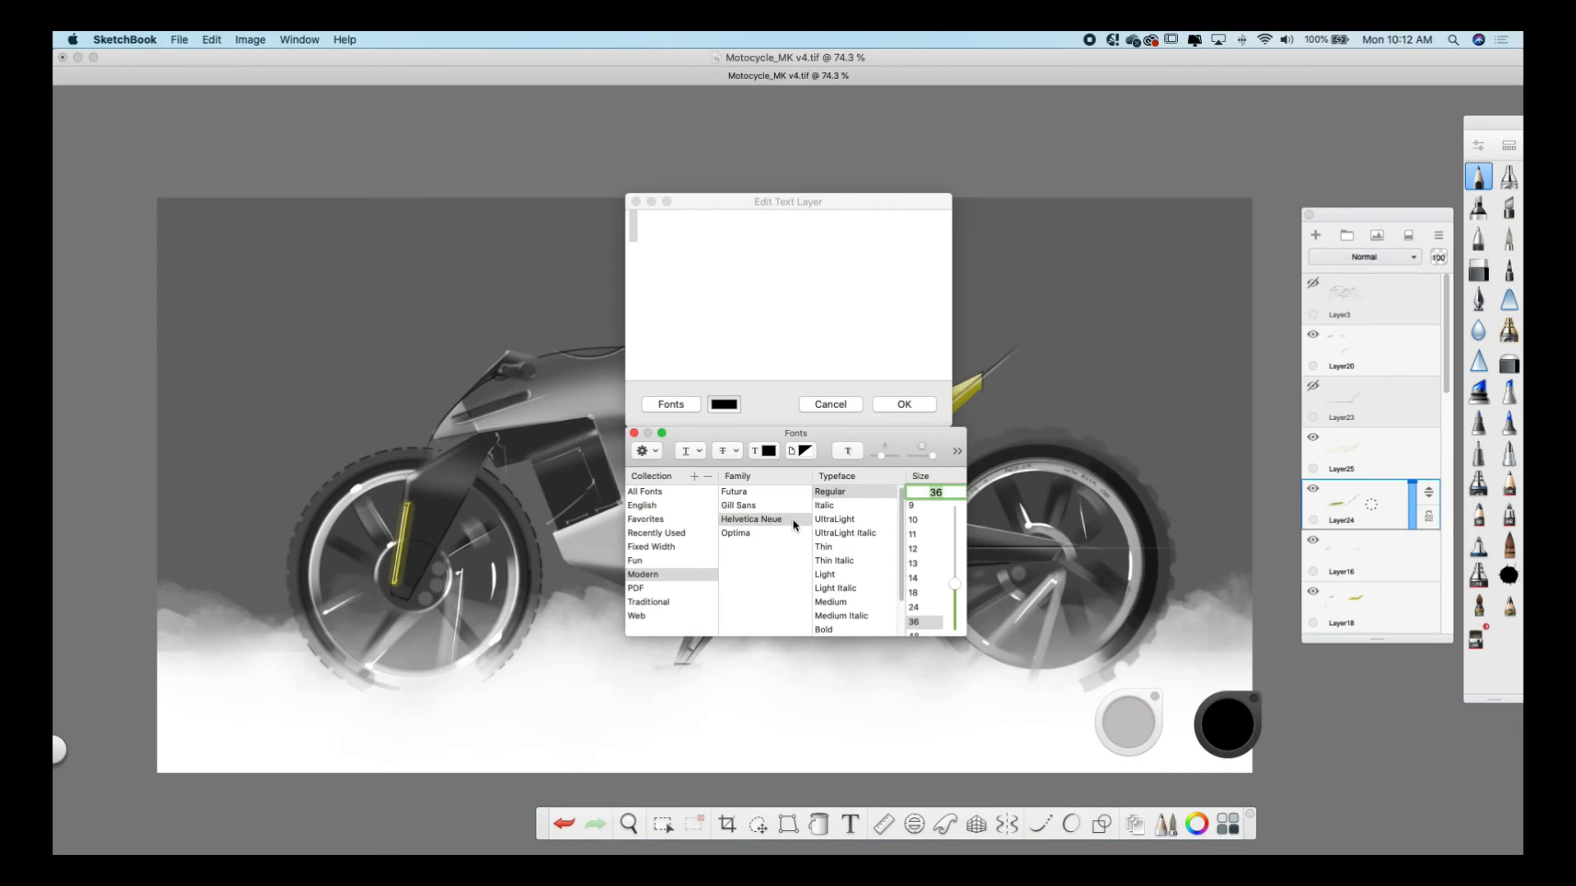
Create a text layer reading CTX in Gill Sans SemiBold, size 36
left_click(760, 506)
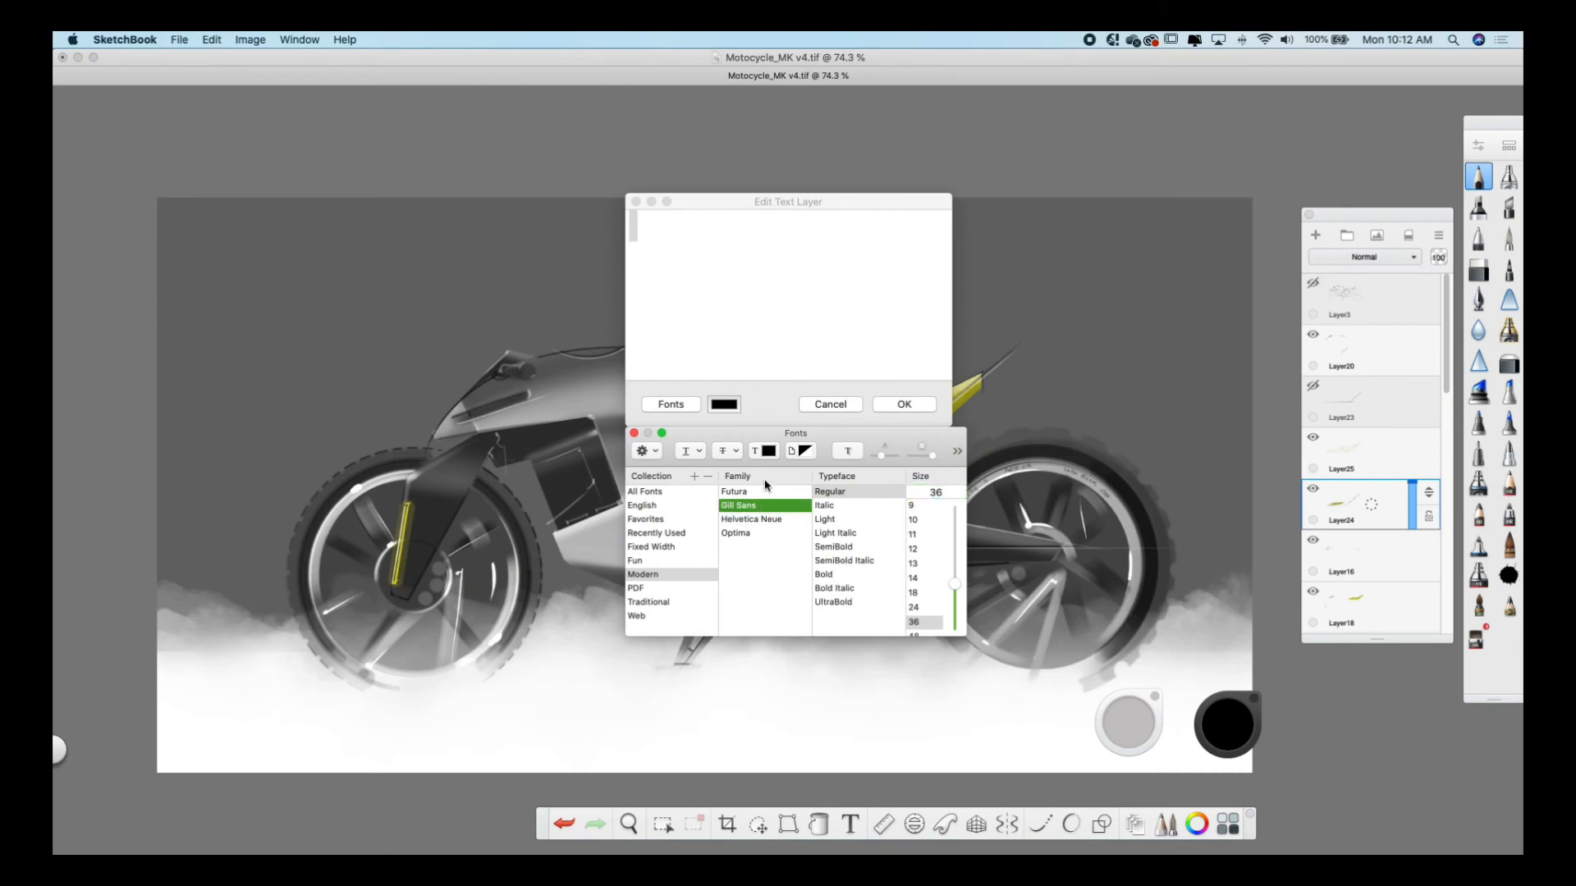
left_click(698, 247)
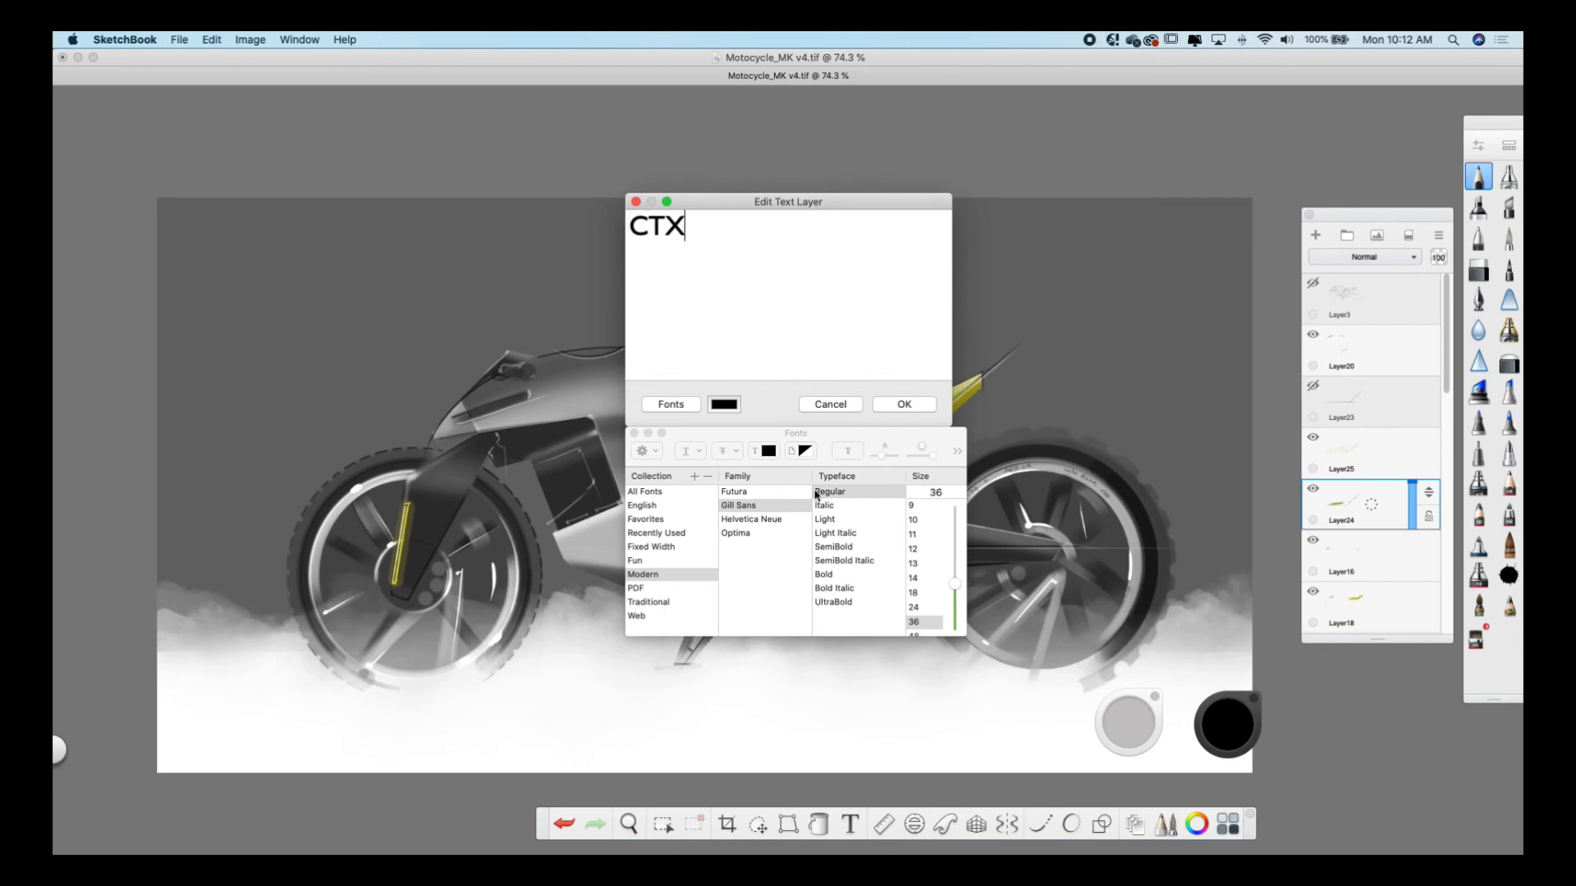
left_click(832, 453)
left_click(844, 573)
left_click(725, 268)
left_click_drag(697, 226, 629, 235)
left_click(846, 572)
left_click(842, 547)
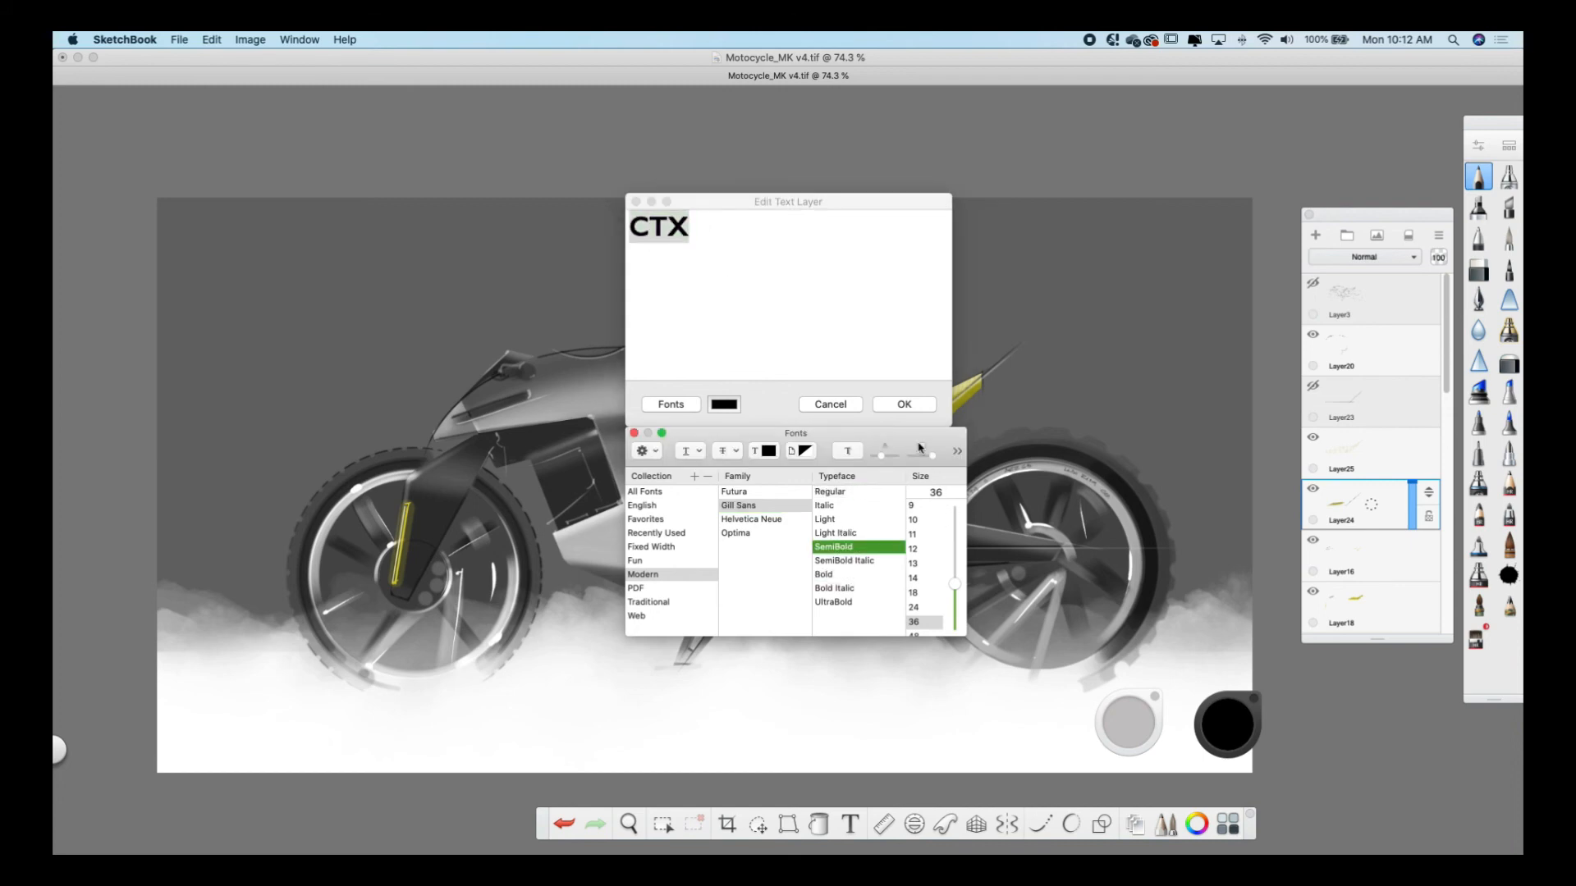
left_click(904, 404)
Place the CTX text tilted on the light lower side panel behind the front wheel and reduce its layer opacity
left_click_drag(875, 454, 812, 426)
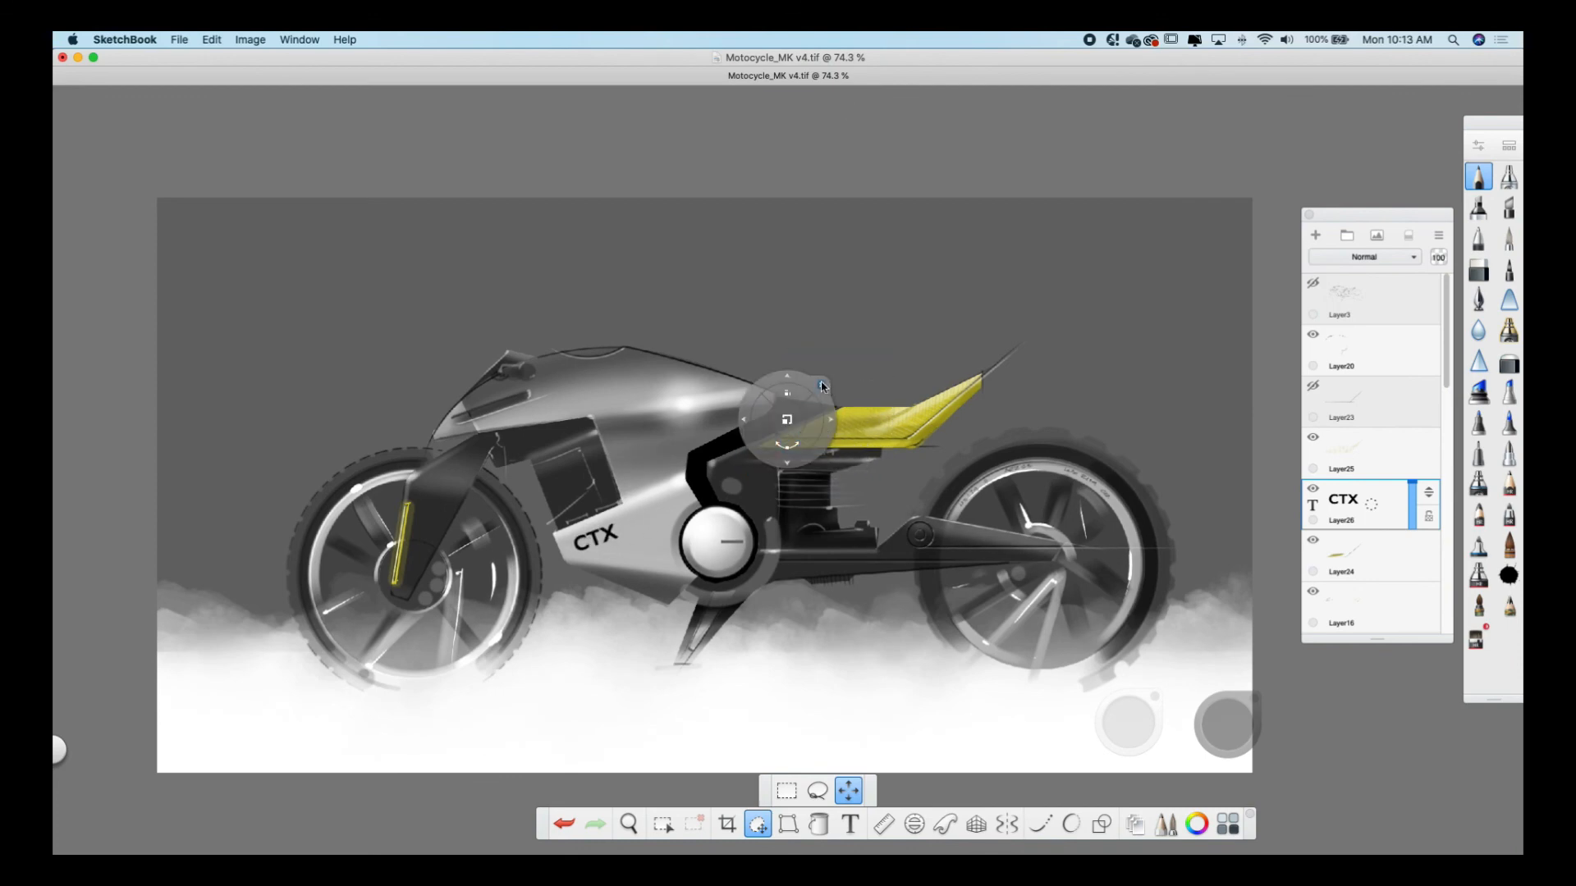
left_click(824, 385)
left_click_drag(1413, 486, 1409, 519)
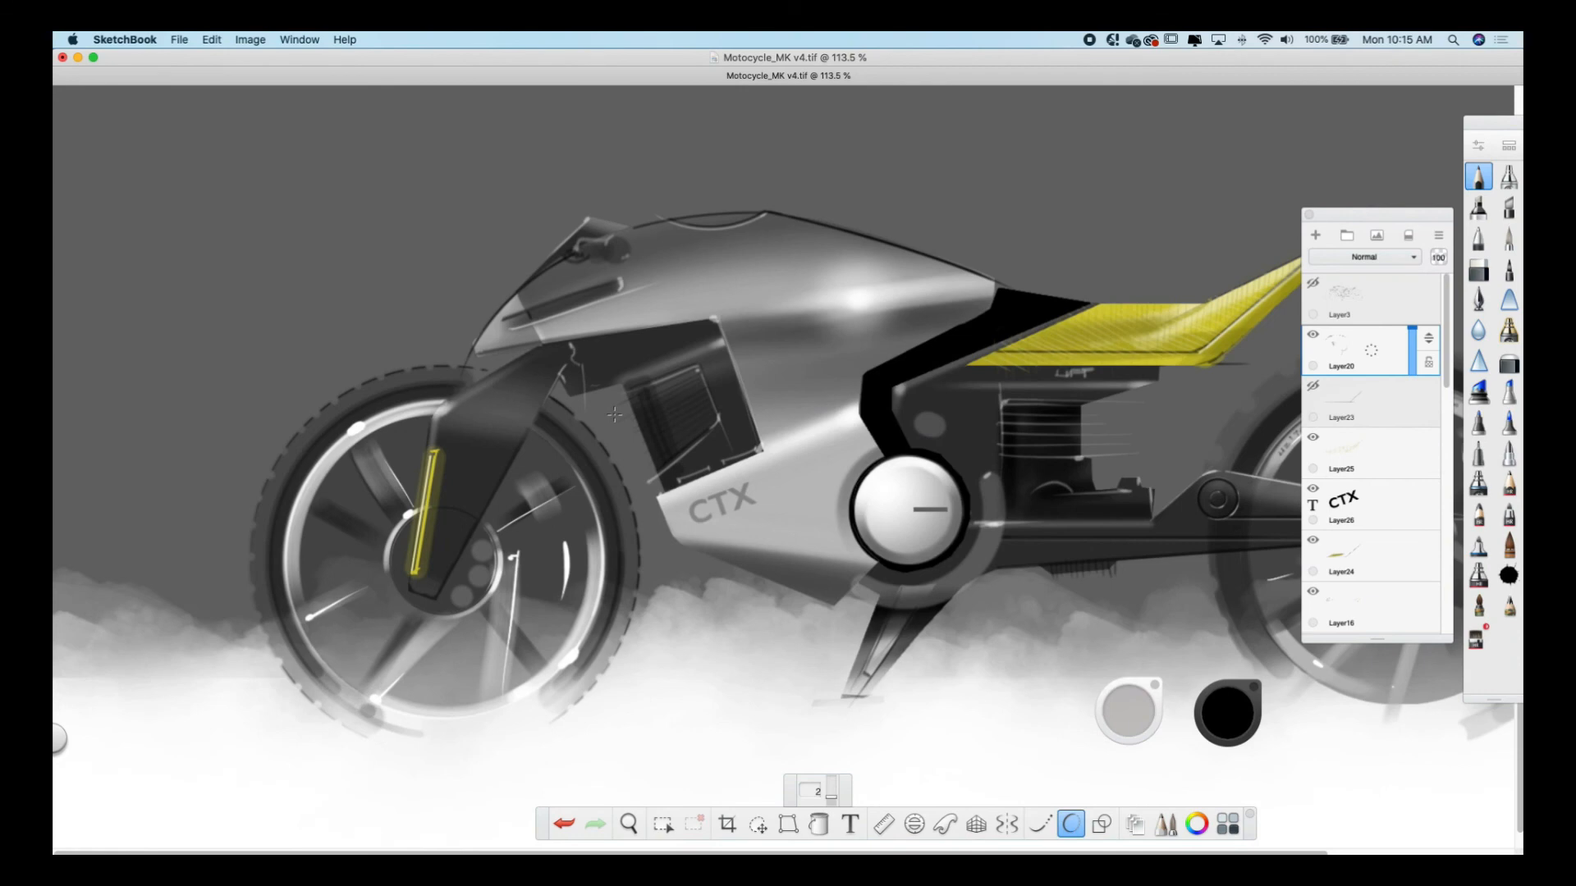
Select Layer5 and erase the dark wheel fill where the lower wheels fade into the smoke
scroll(1439, 392, "down", 5)
left_click_drag(1409, 472, 1411, 484)
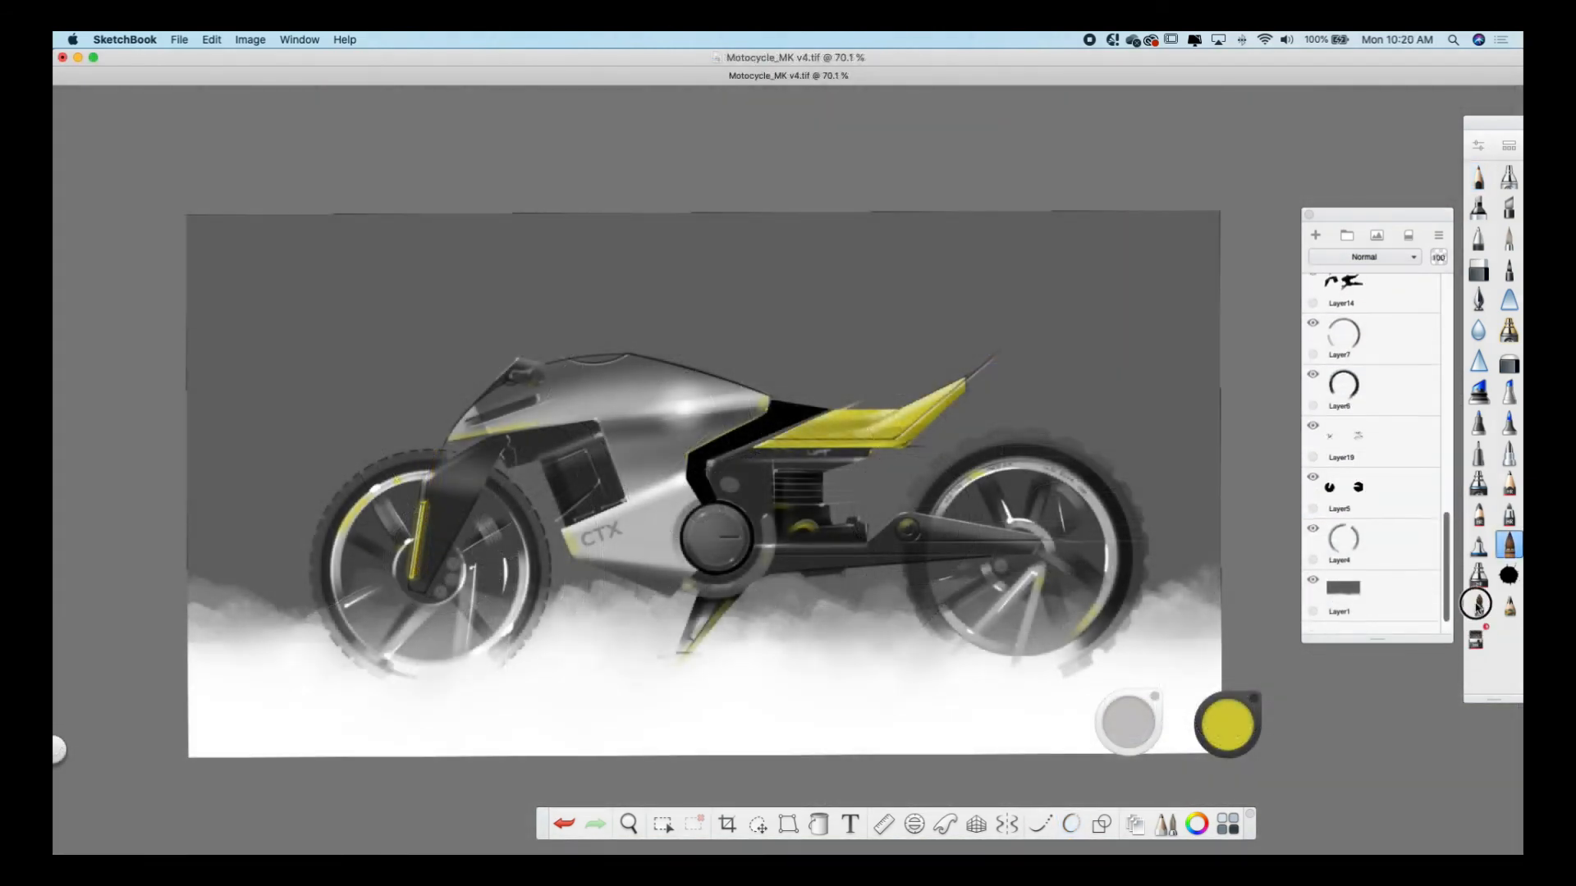
left_click(1393, 517)
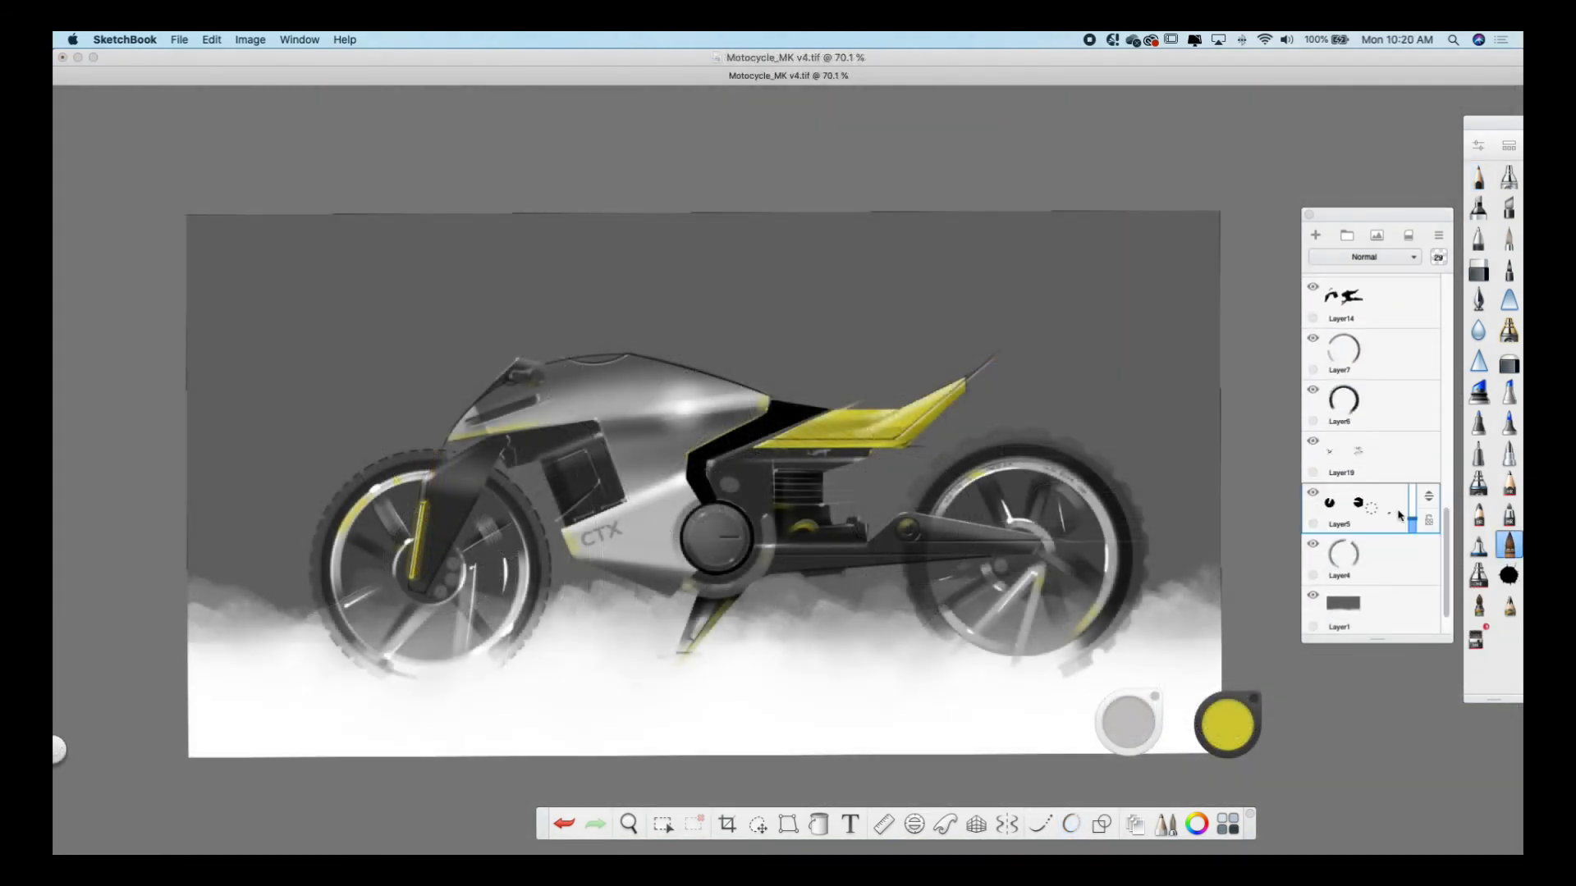
left_click(1509, 362)
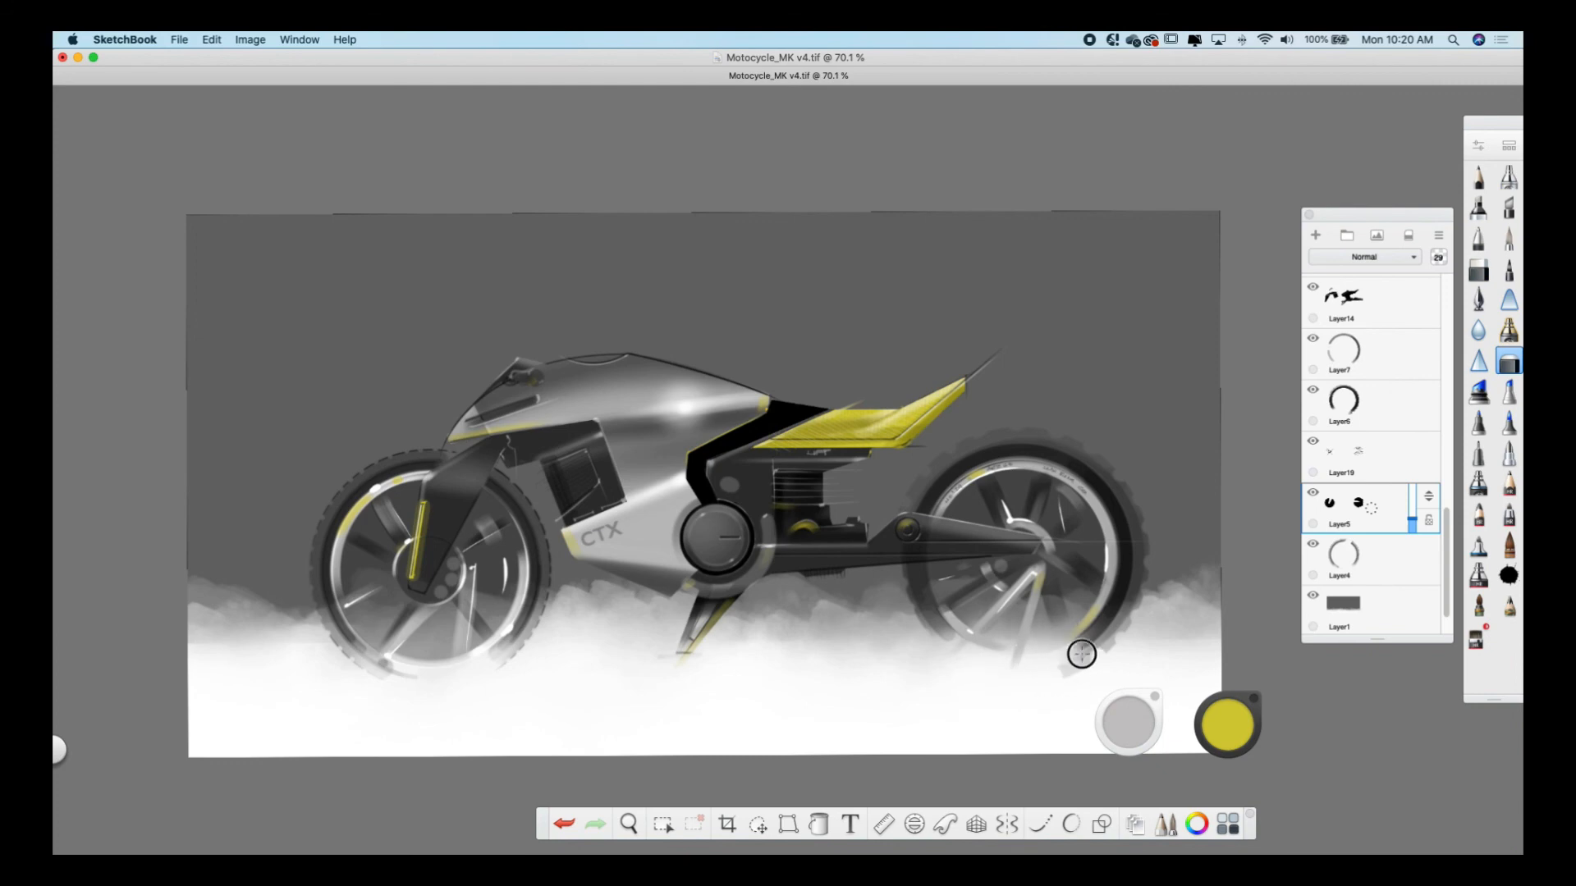
mouse_move(406, 688)
left_mouse_down()
mouse_move(425, 676)
mouse_move(442, 698)
left_mouse_up()
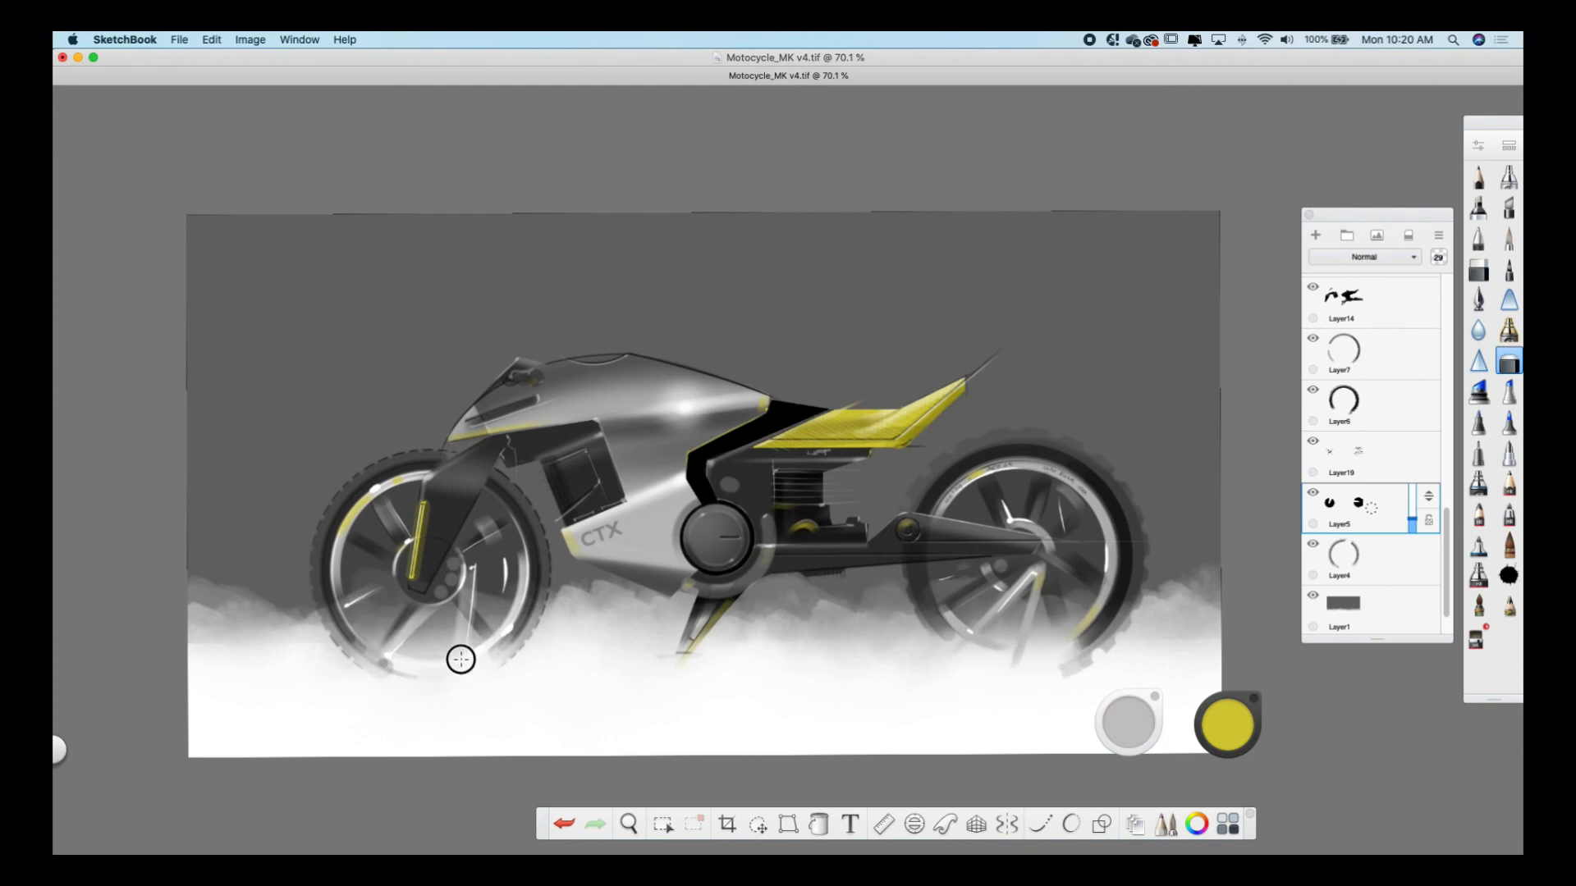